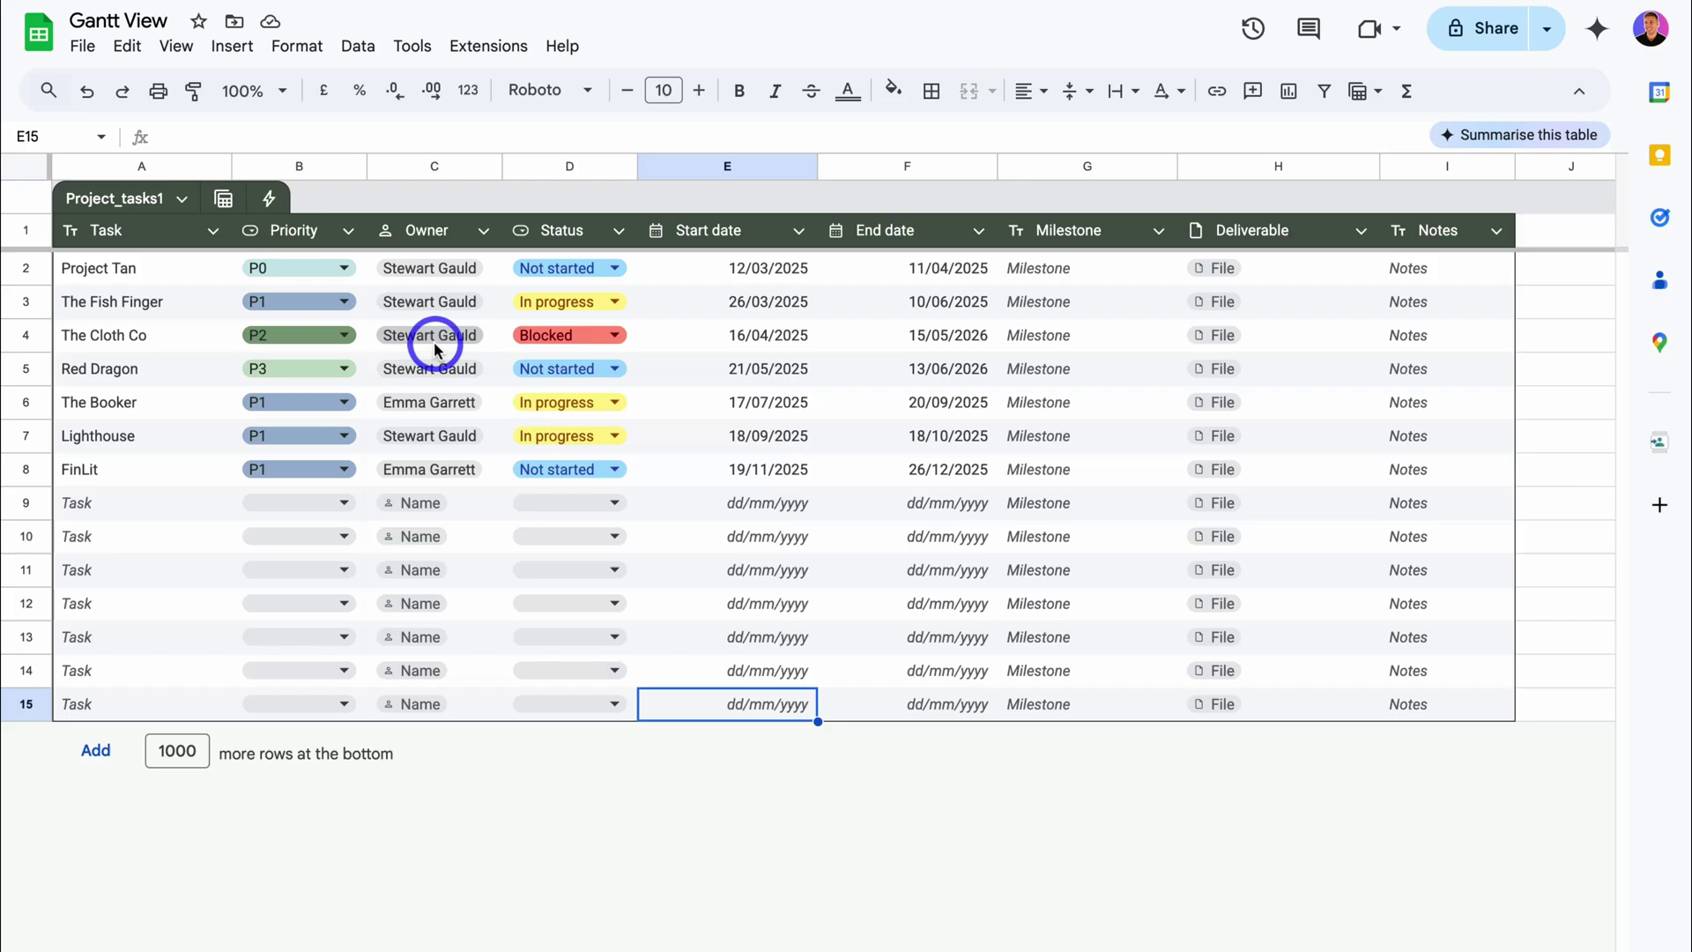
Step: Change Red Dragon's status in D5 from Not started to In progress
left_click(603, 375)
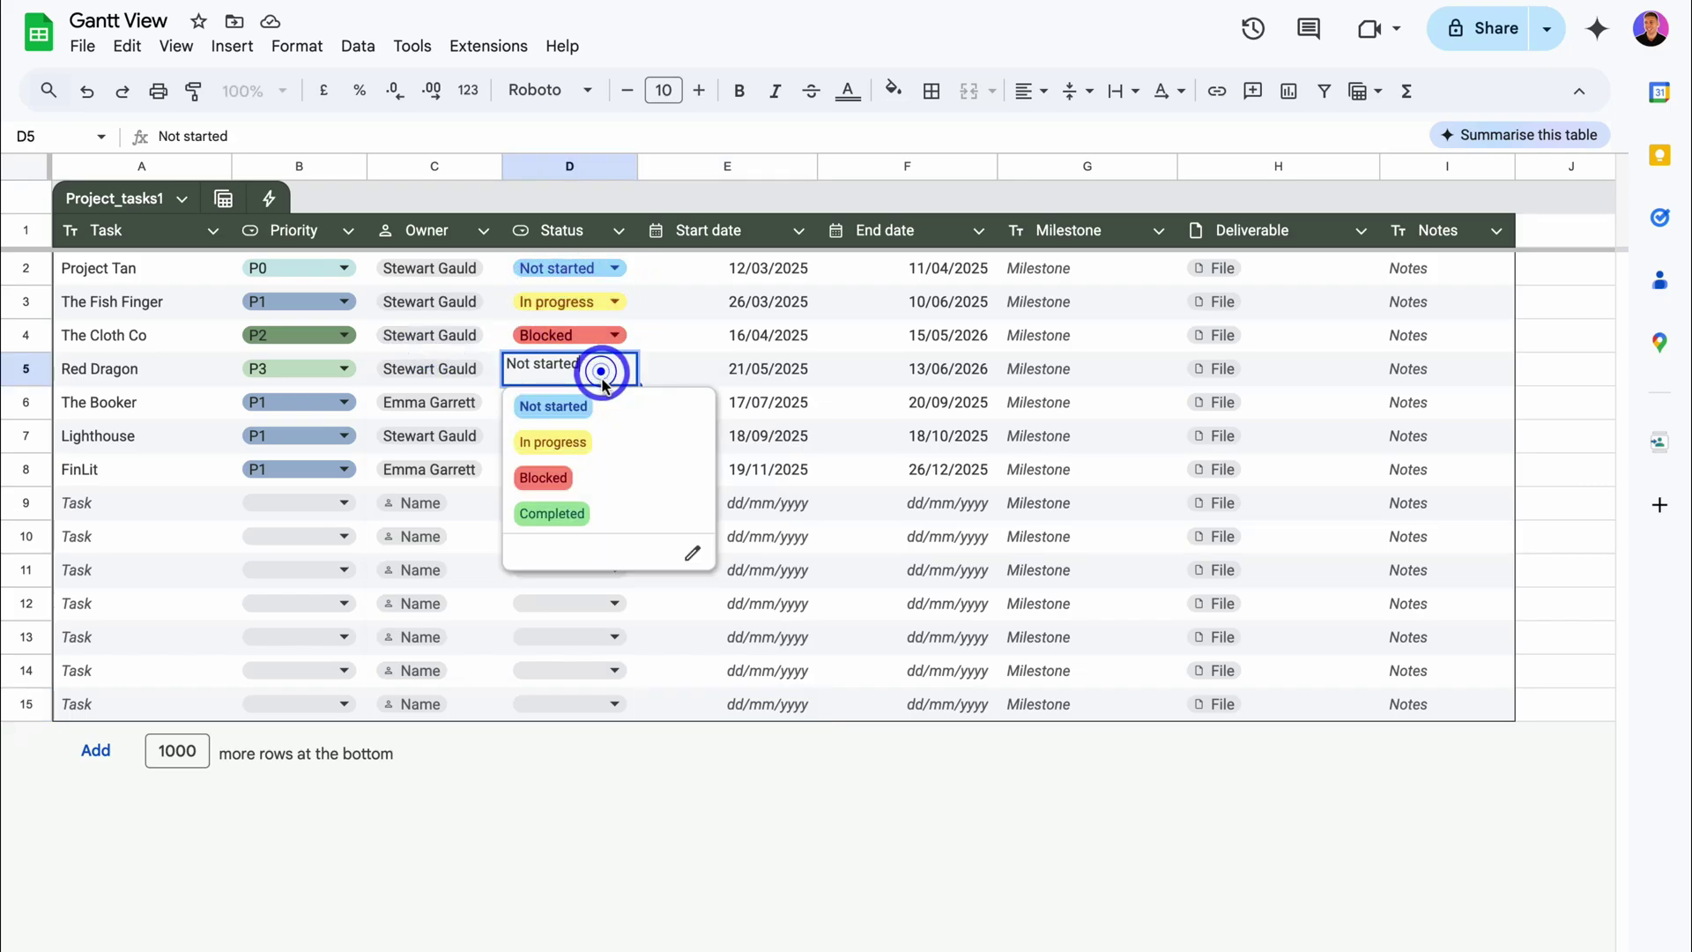
left_click(705, 438)
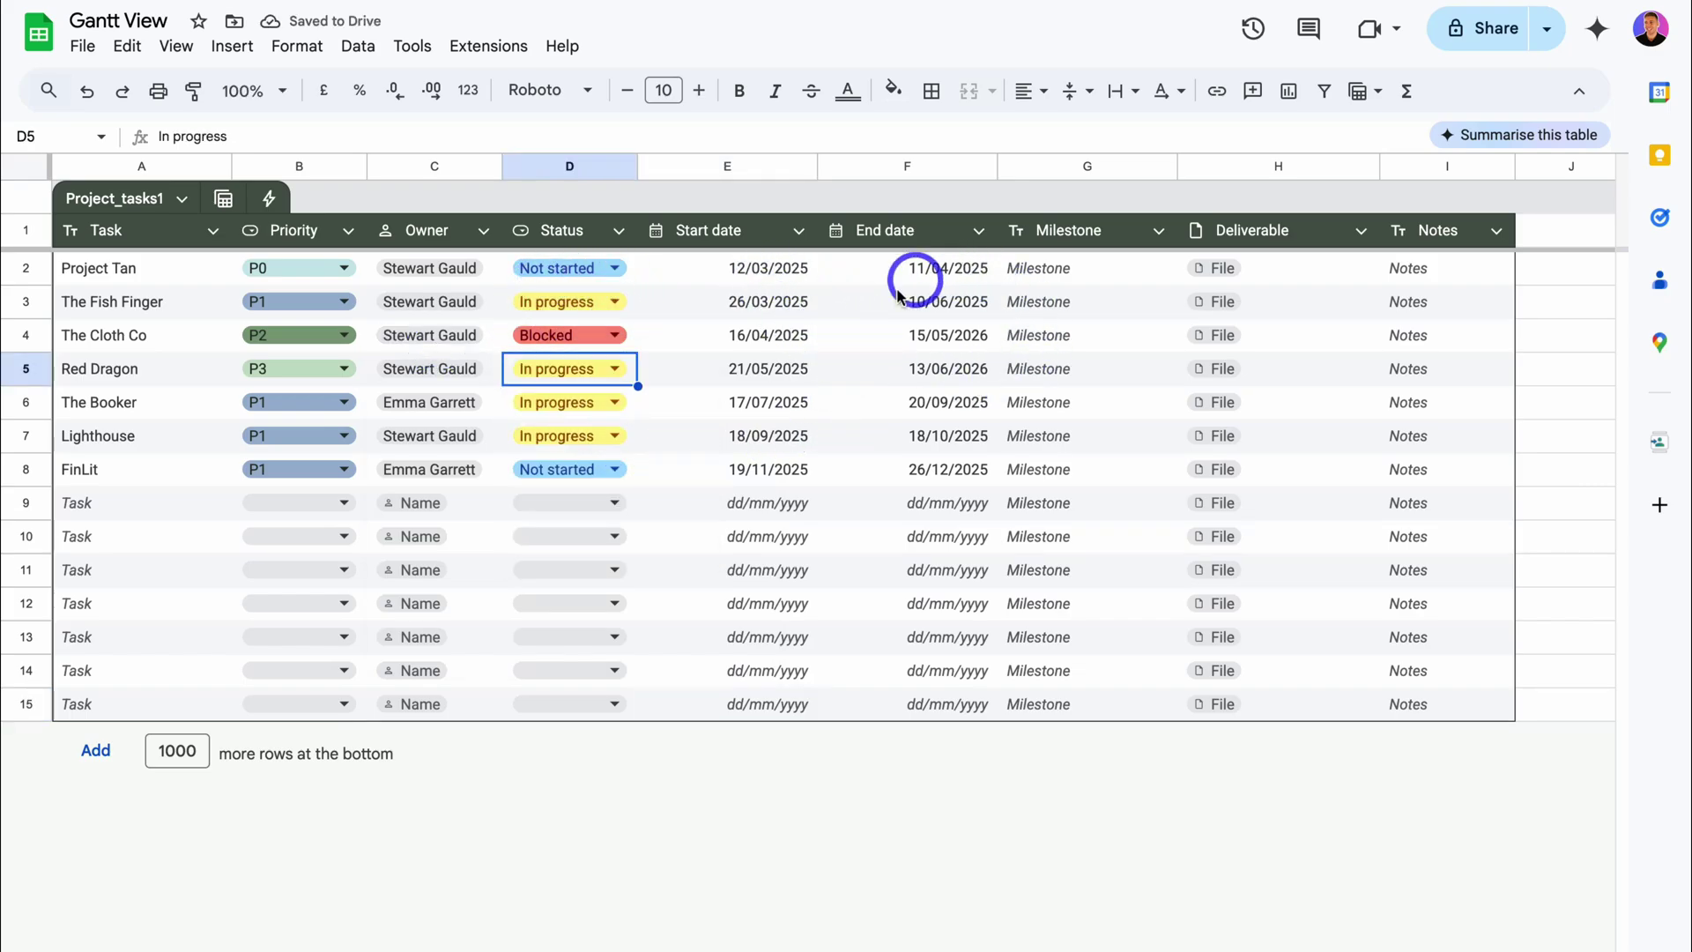
left_click(1098, 267)
left_click(1100, 301)
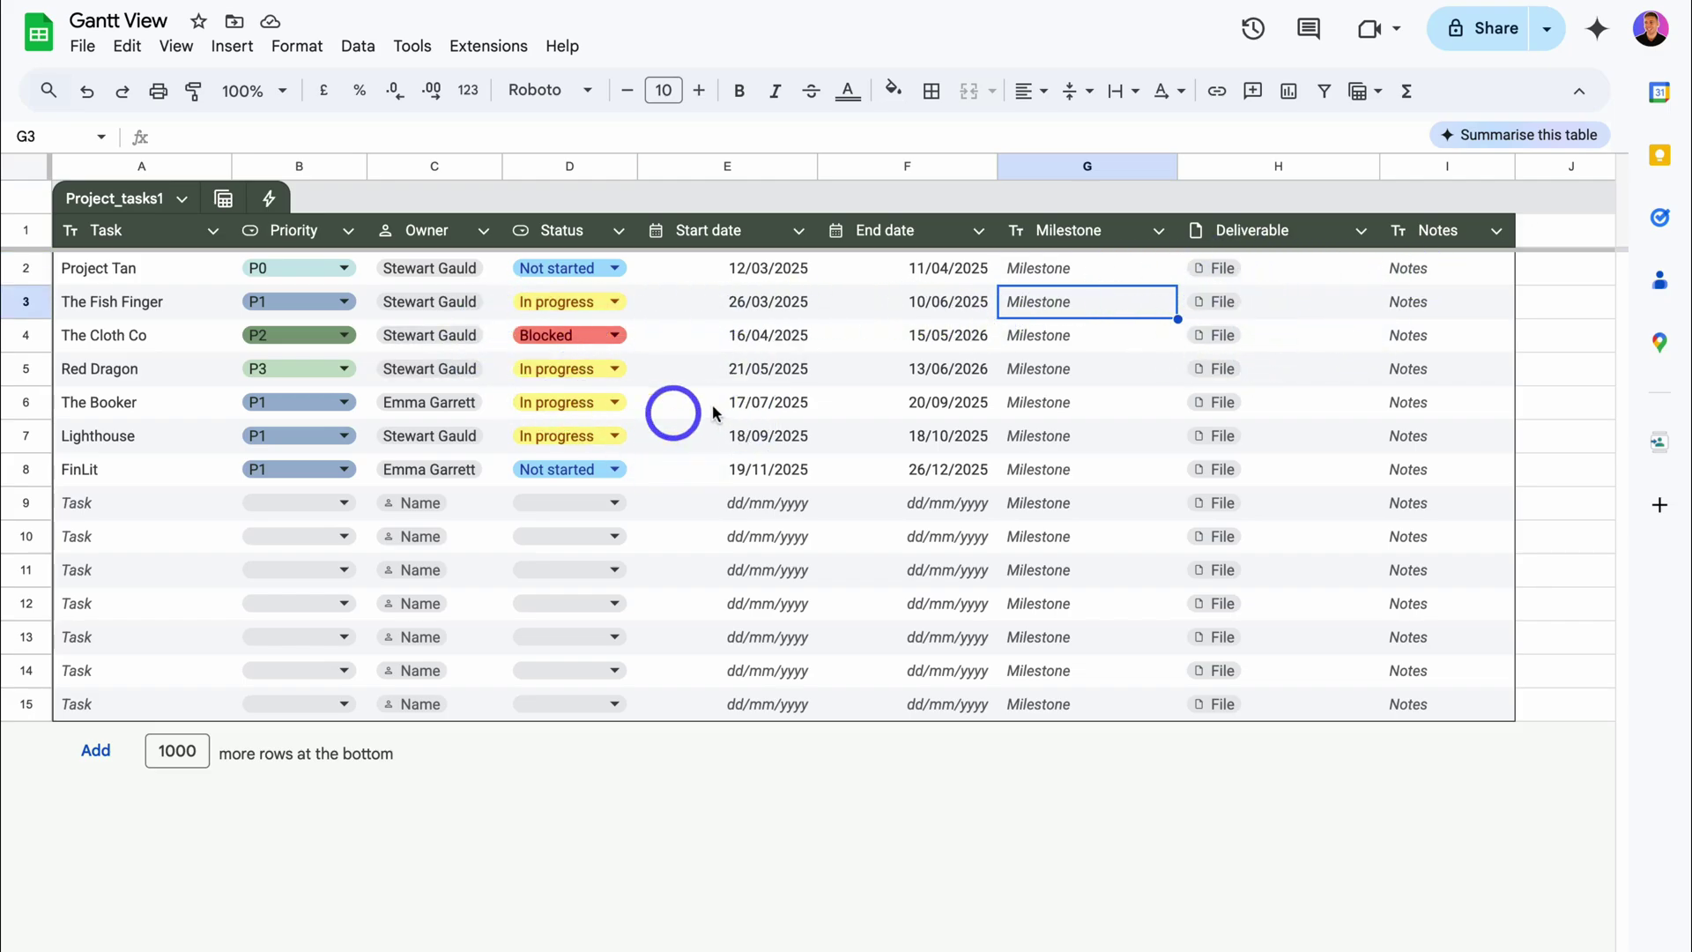
Step: Build a timeline from the seven project rows in Sheet1!A2:F8
left_click_drag(159, 268, 952, 467)
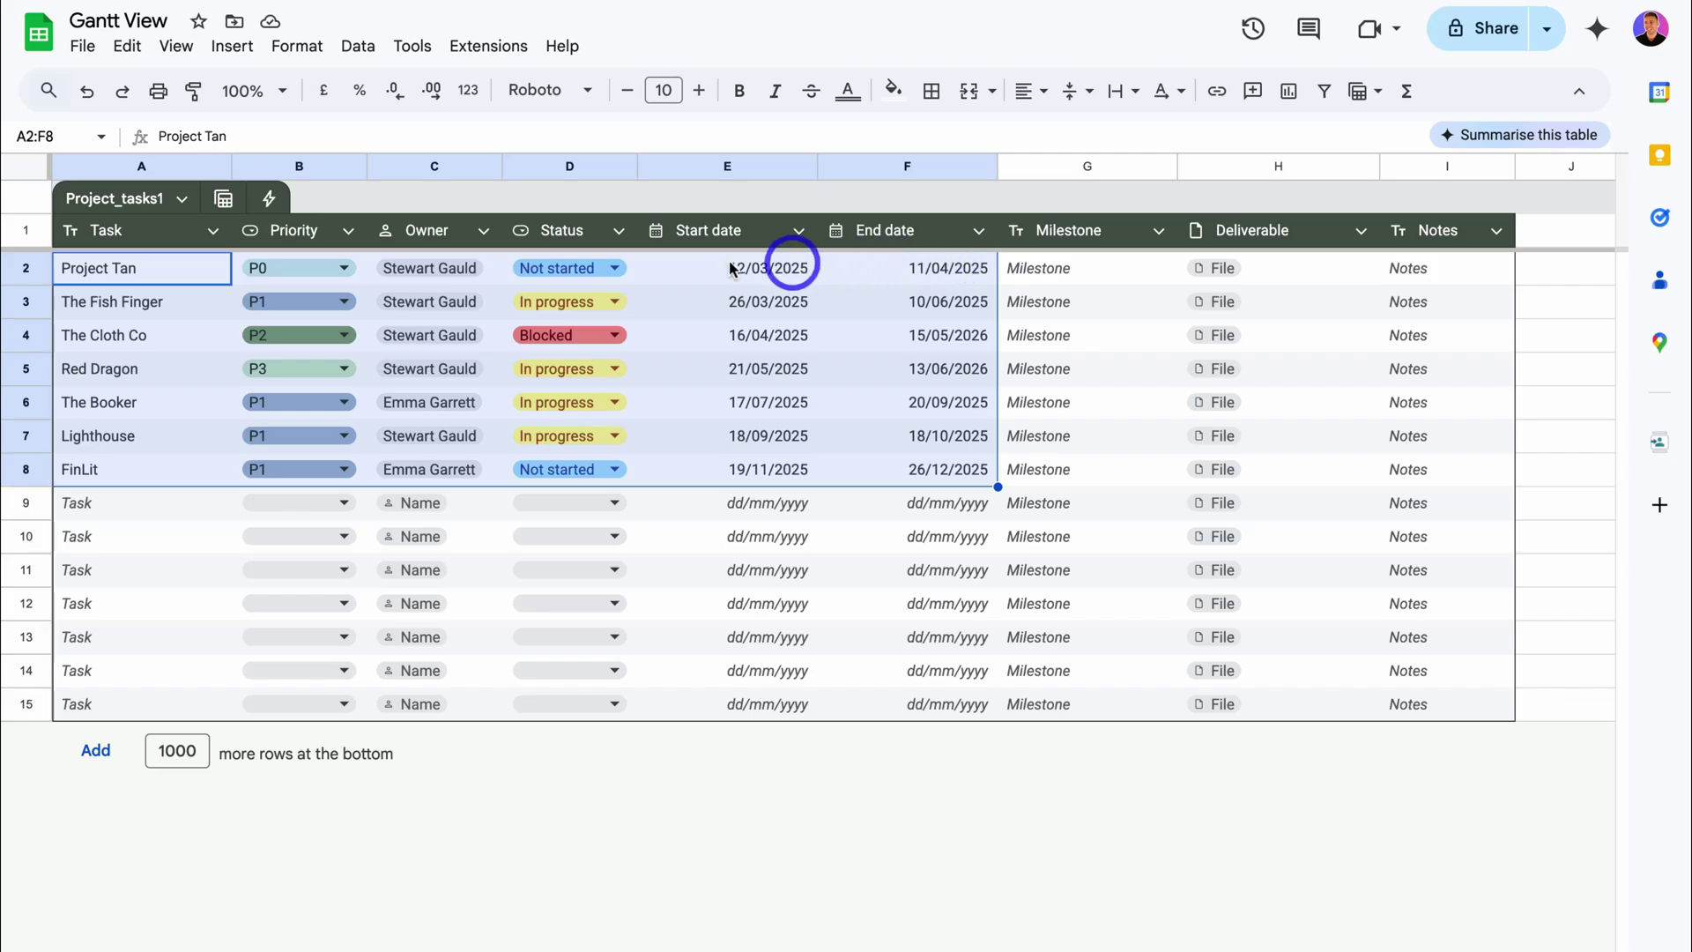
left_click(231, 46)
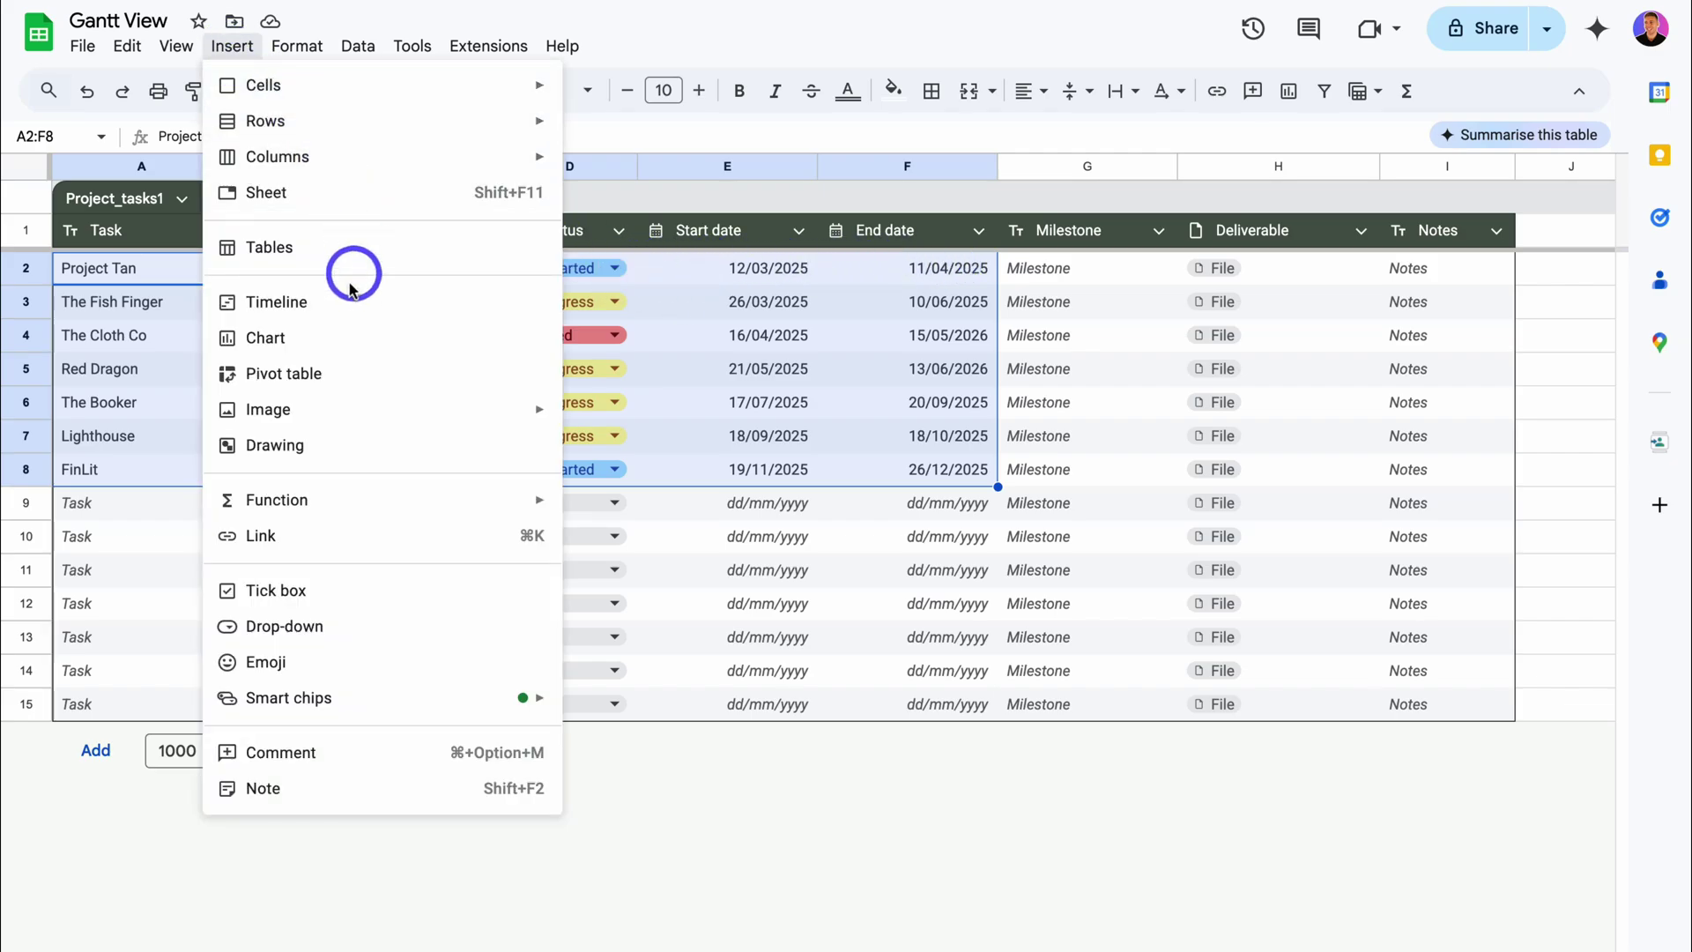
left_click(397, 302)
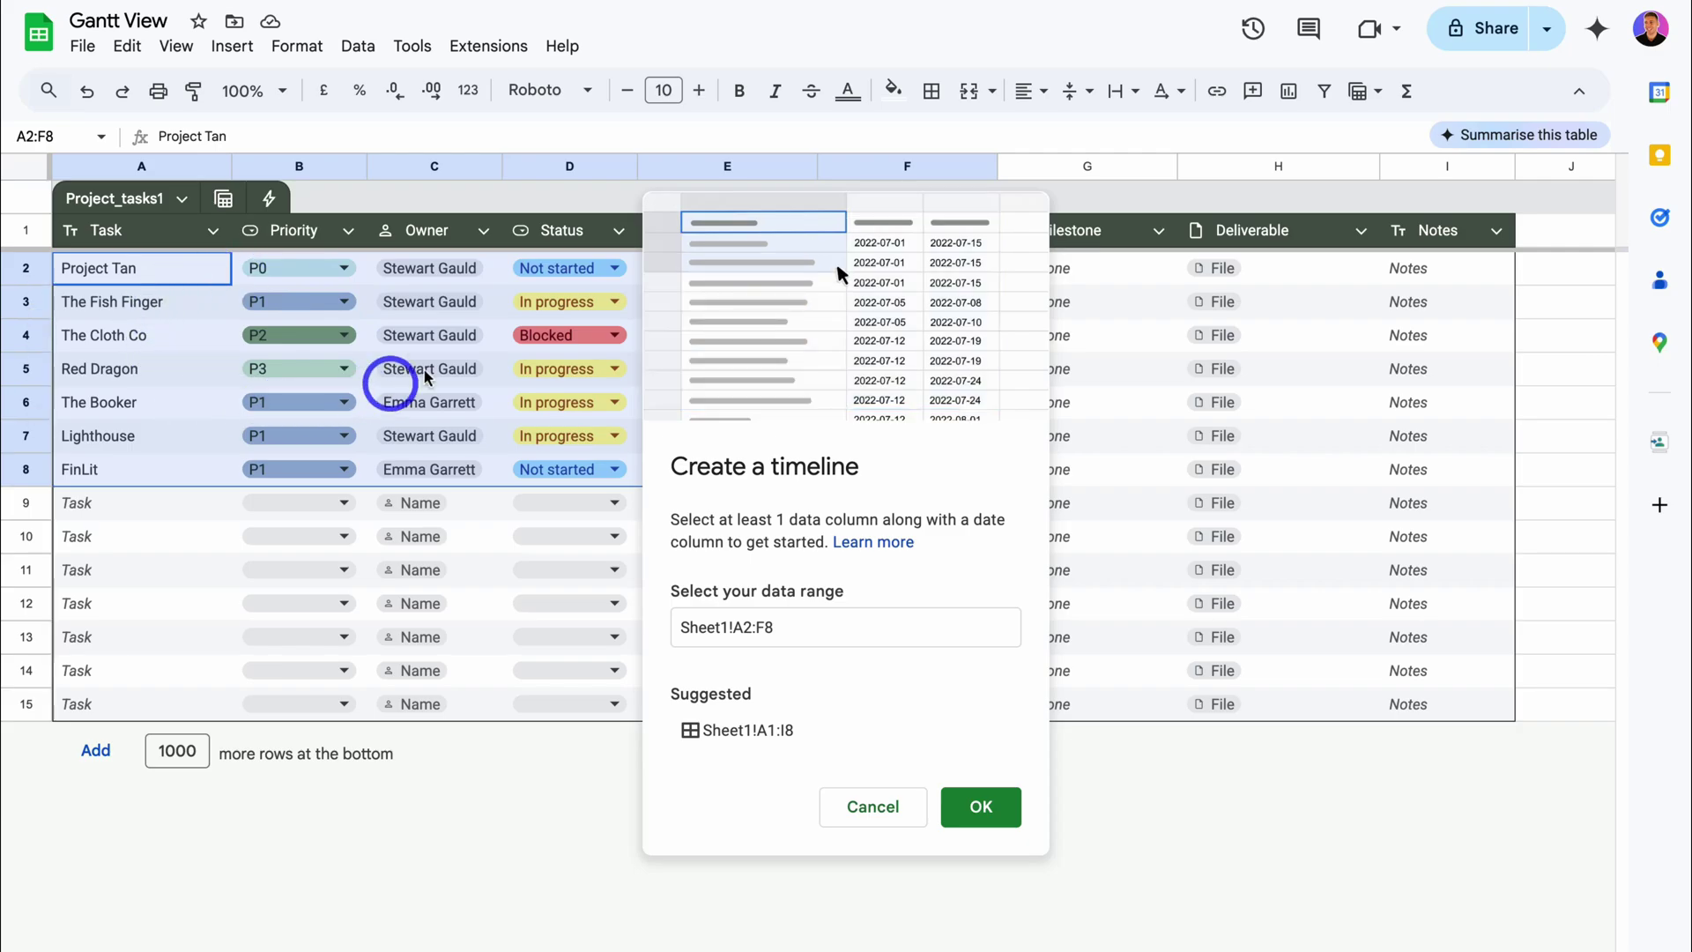
left_click(981, 807)
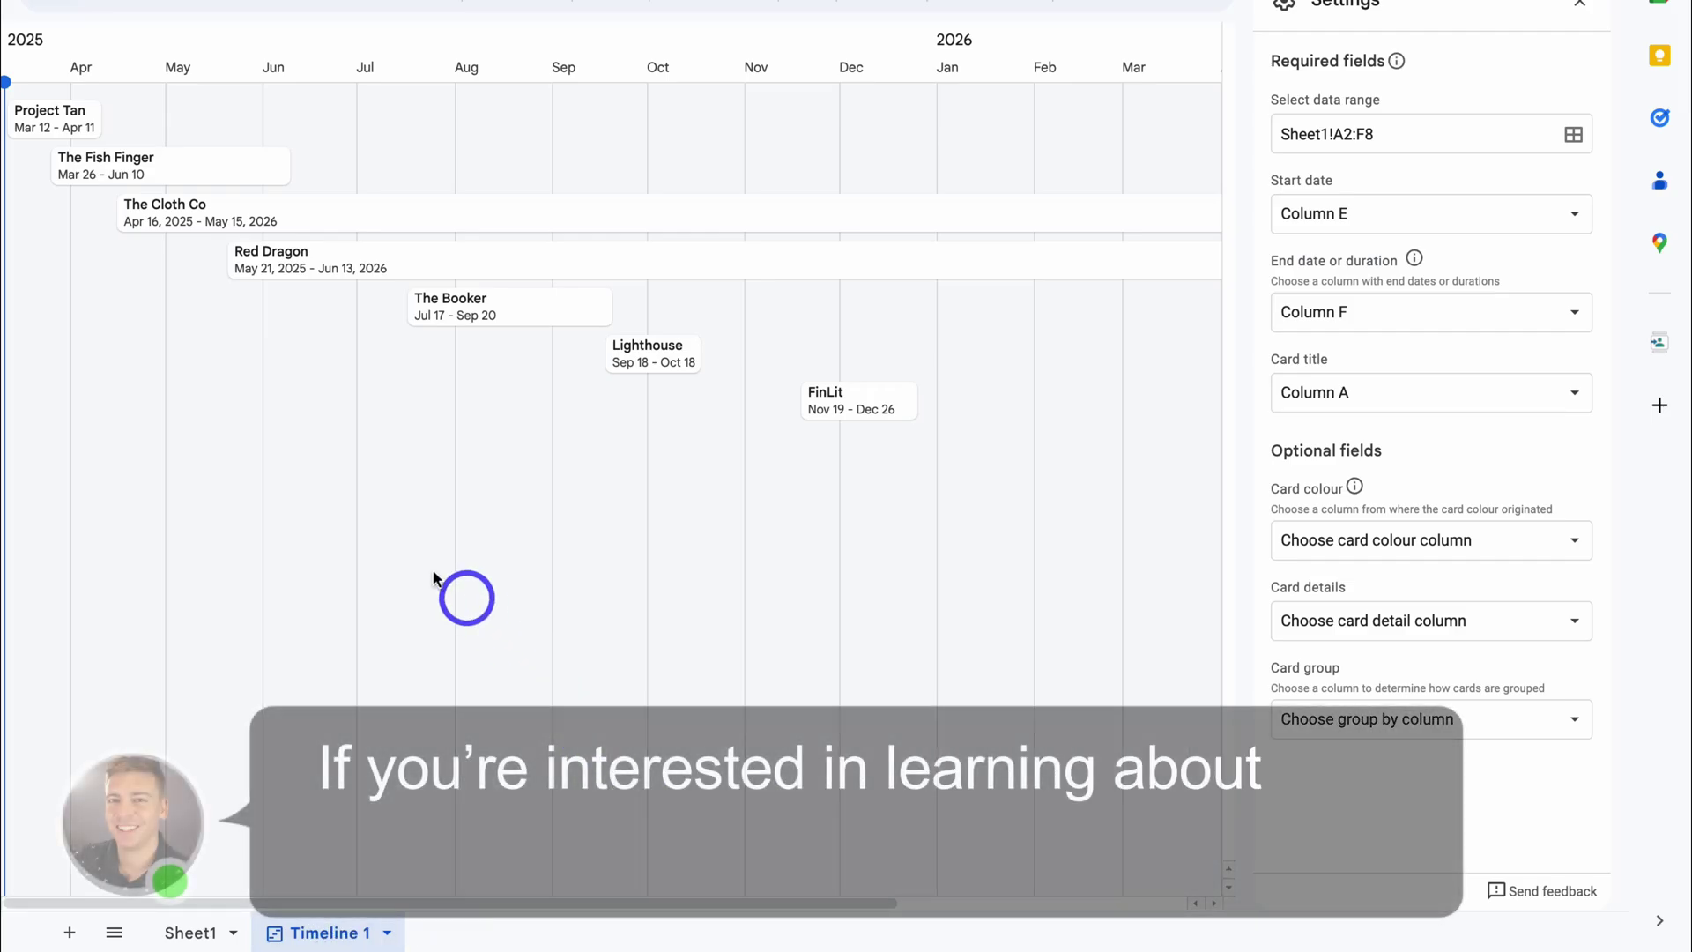
Step: Open The Fish Finger card's details and go to its card colour settings
scroll(494, 233, "right", 3)
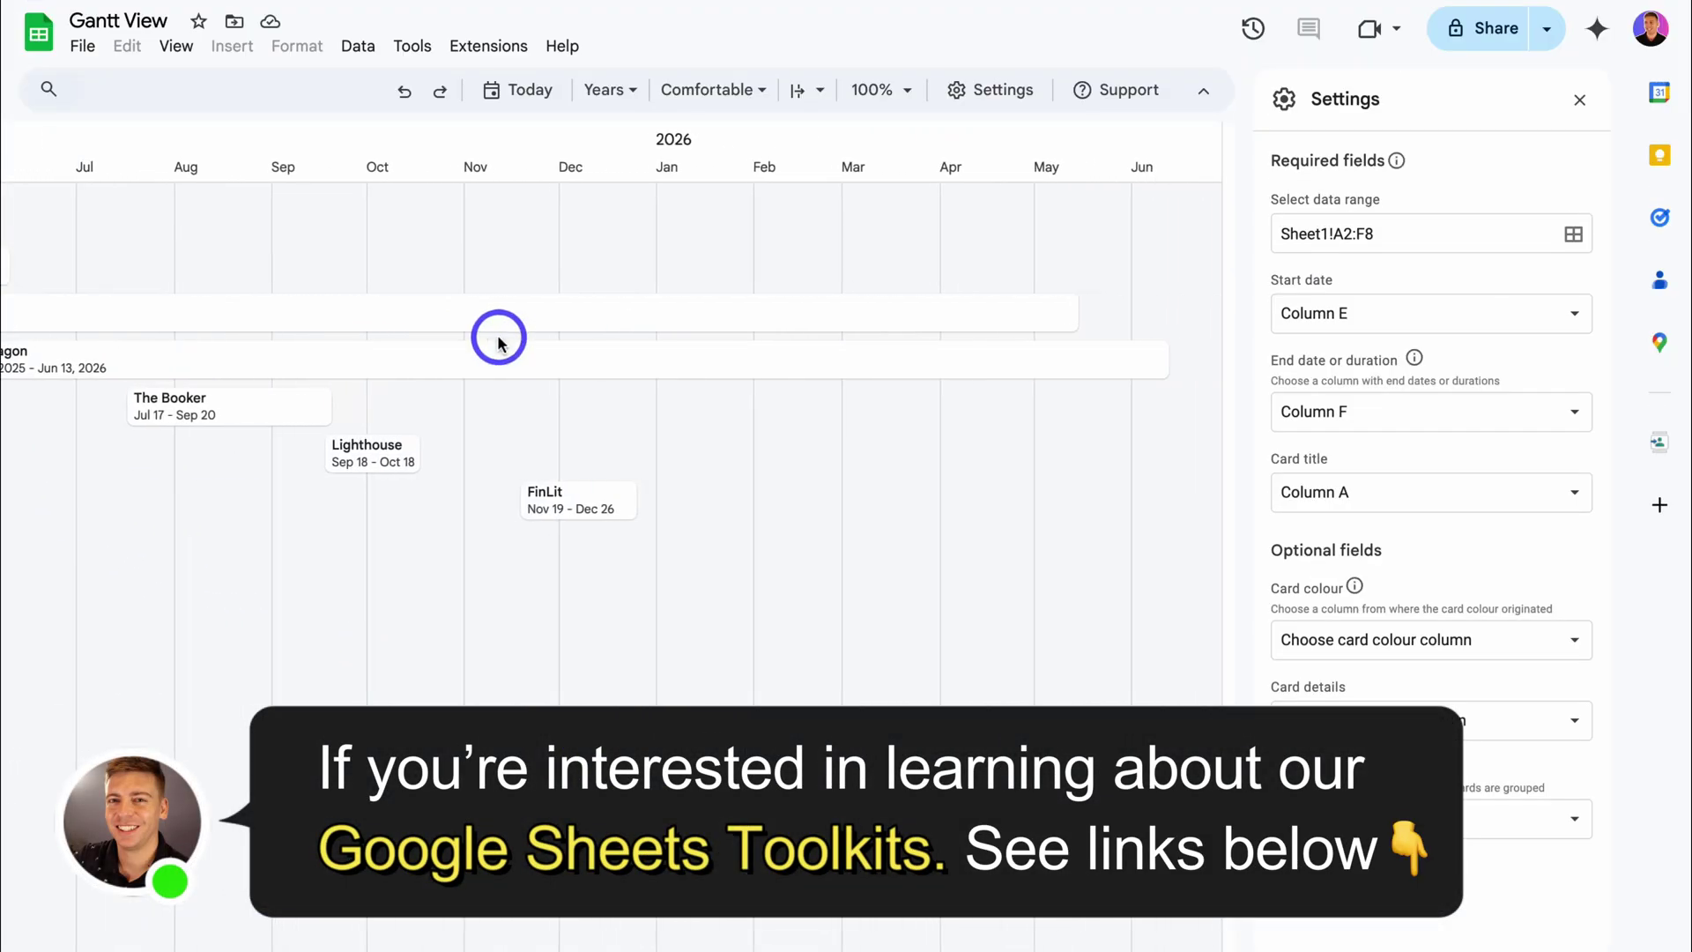
scroll(494, 232, "left", 3)
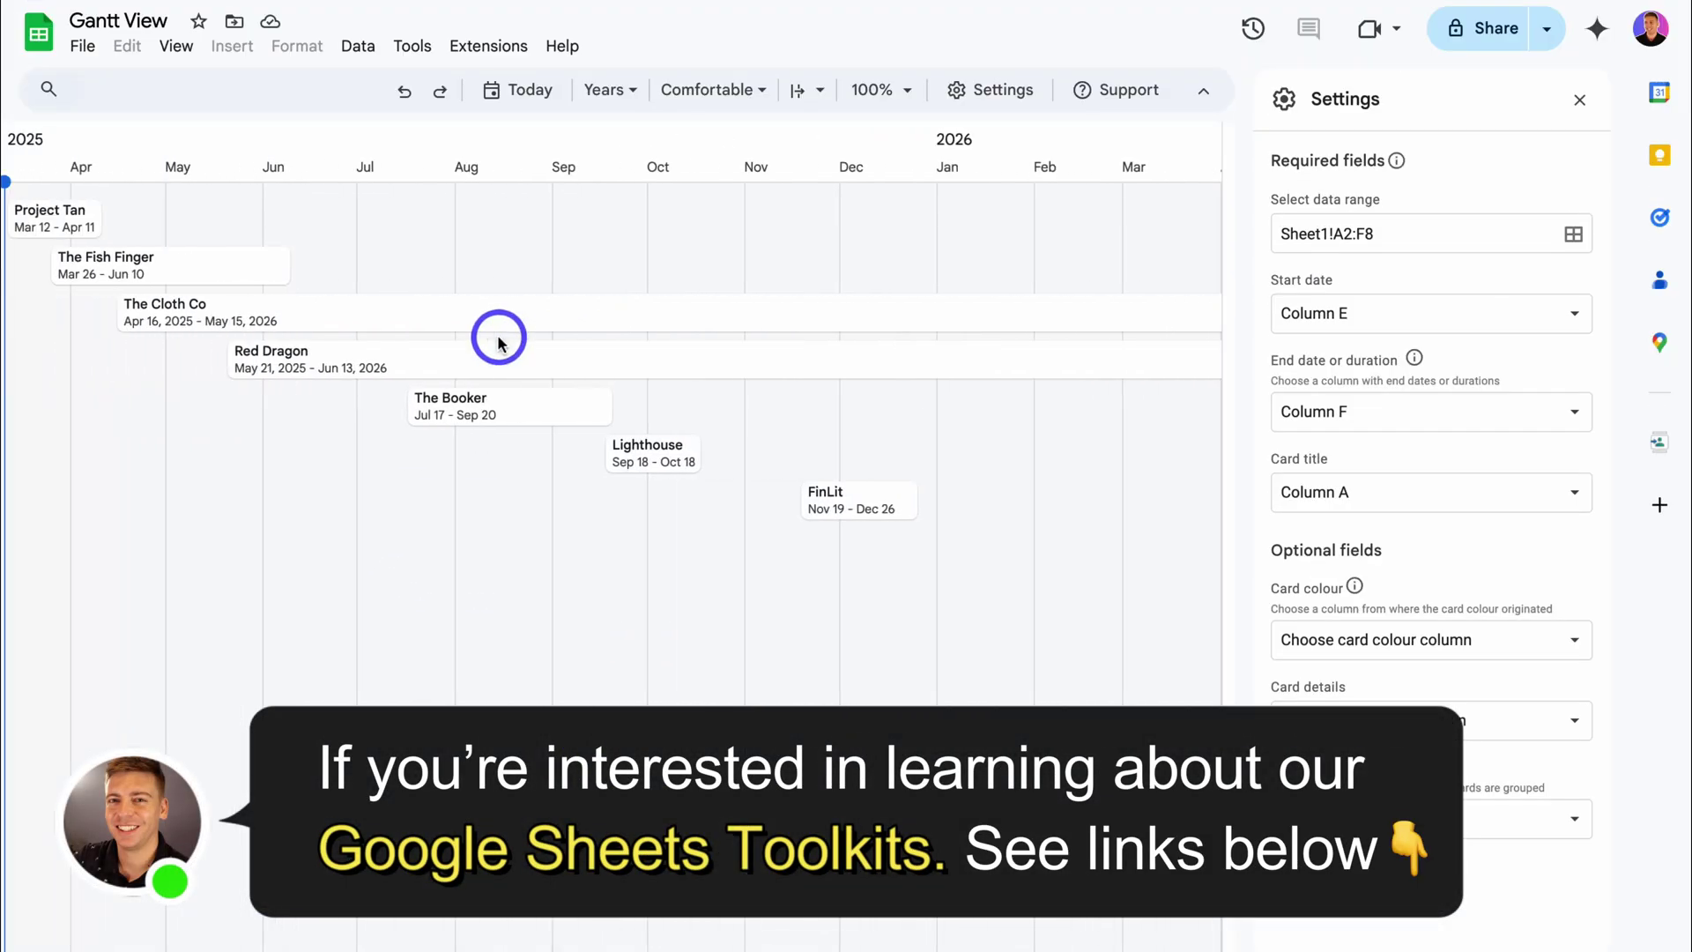
left_click(225, 270)
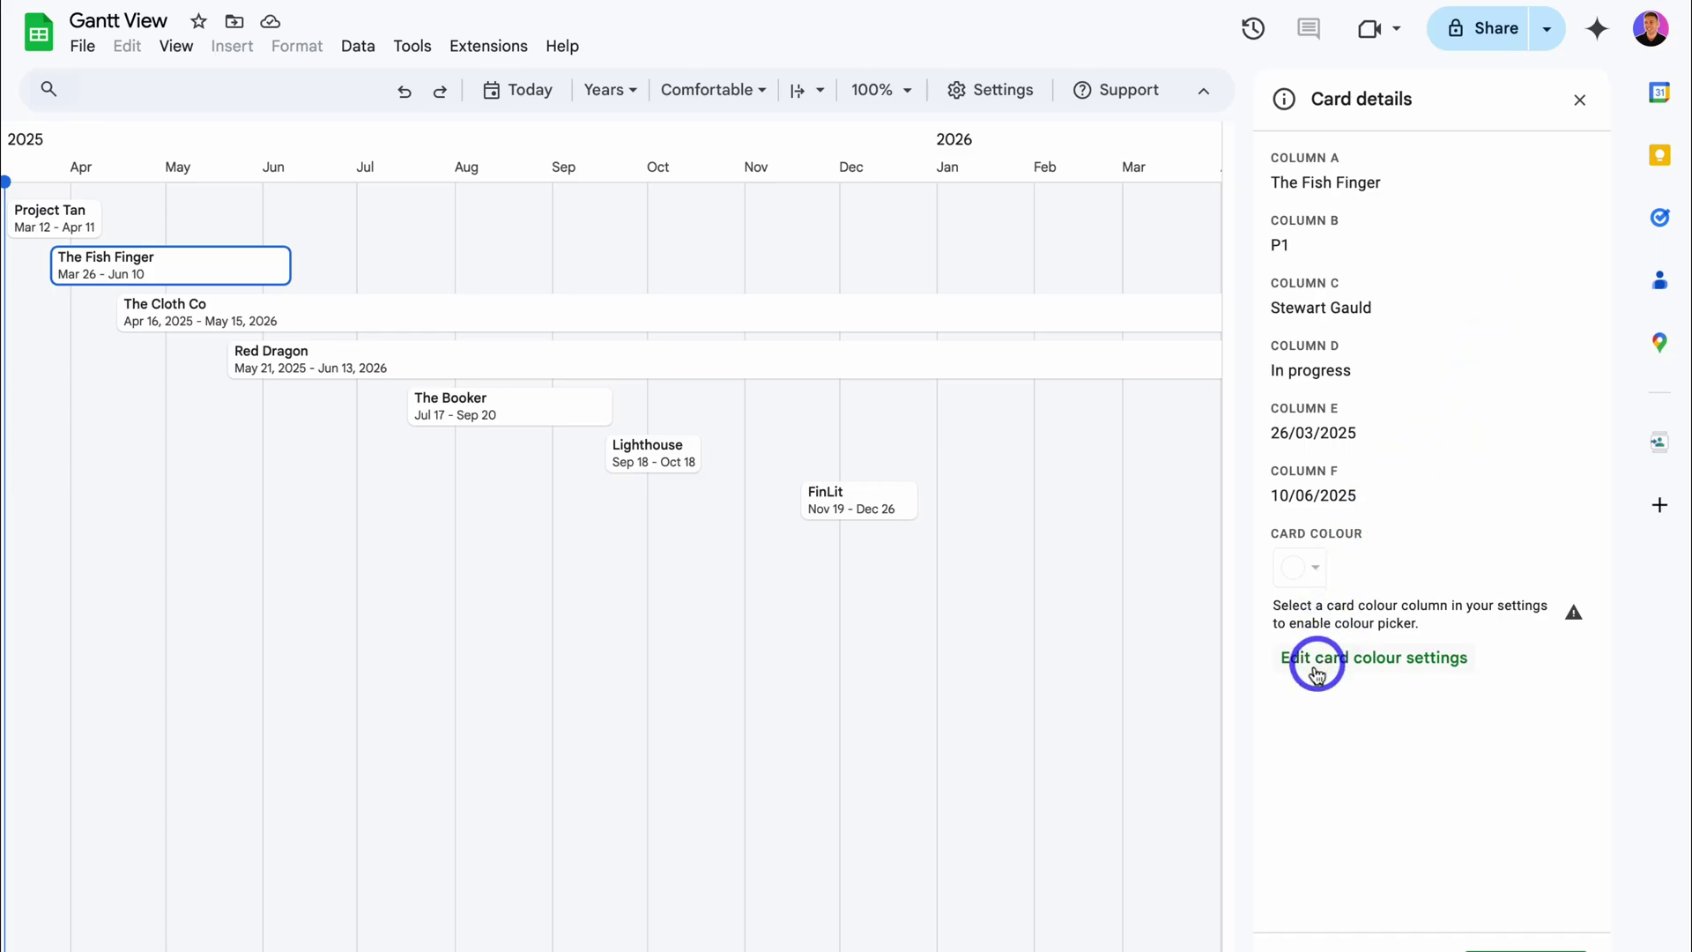
left_click(1407, 667)
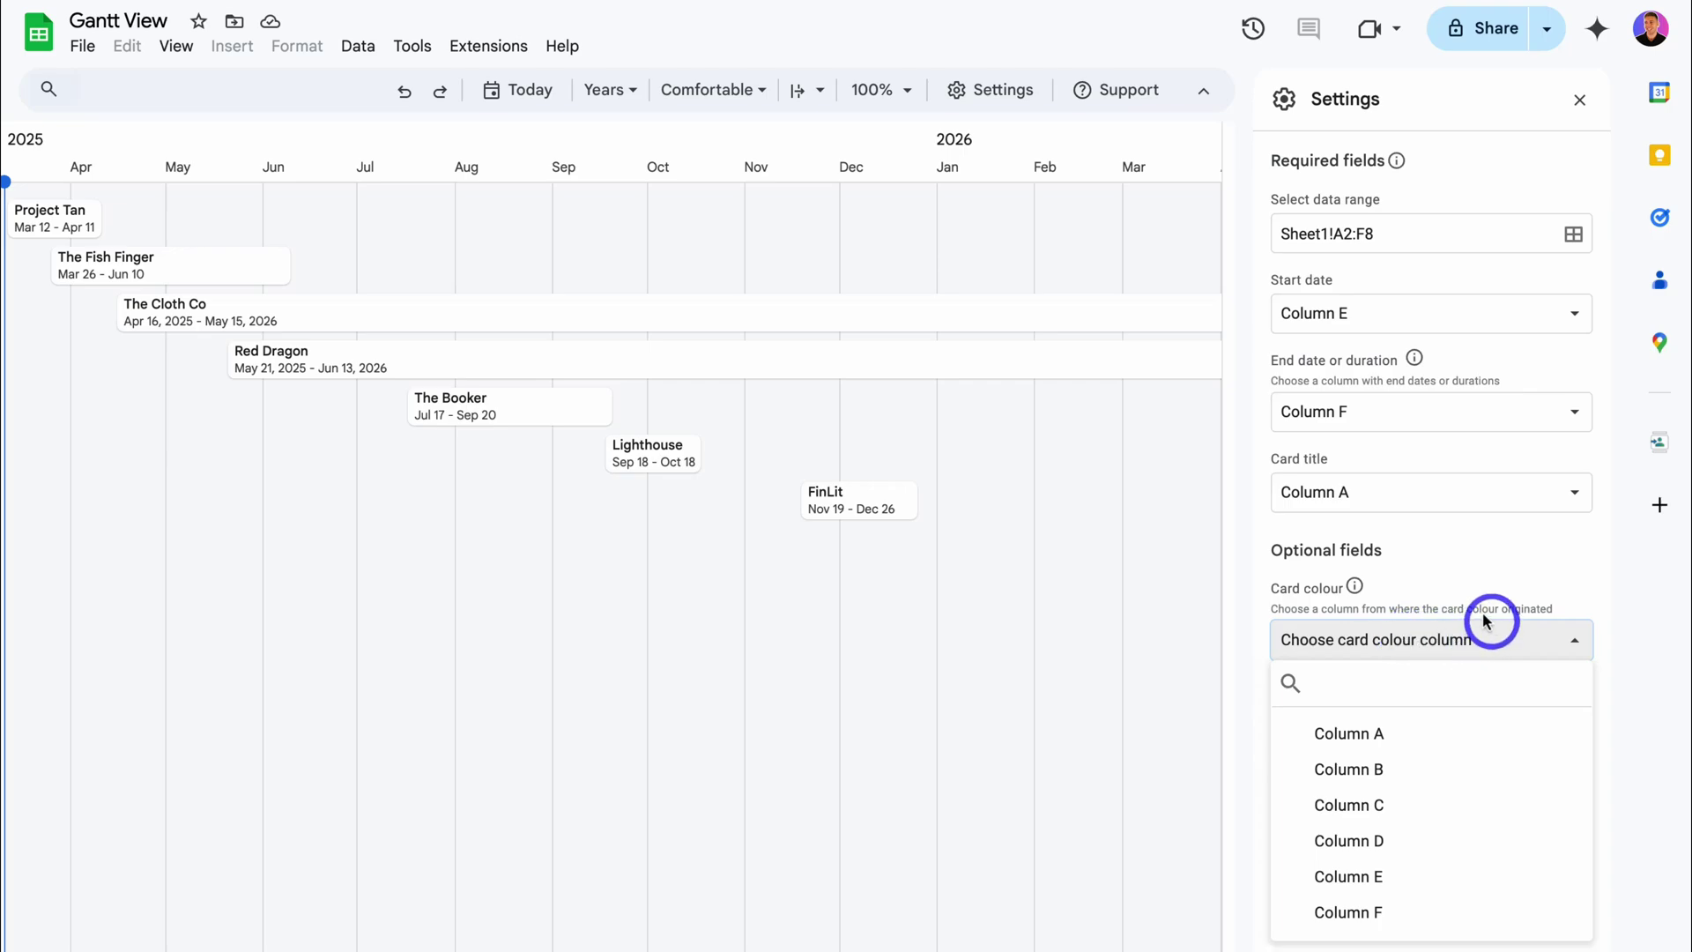
Step: Base card colours on Column A and colour The Fish Finger card pink
left_click(1446, 735)
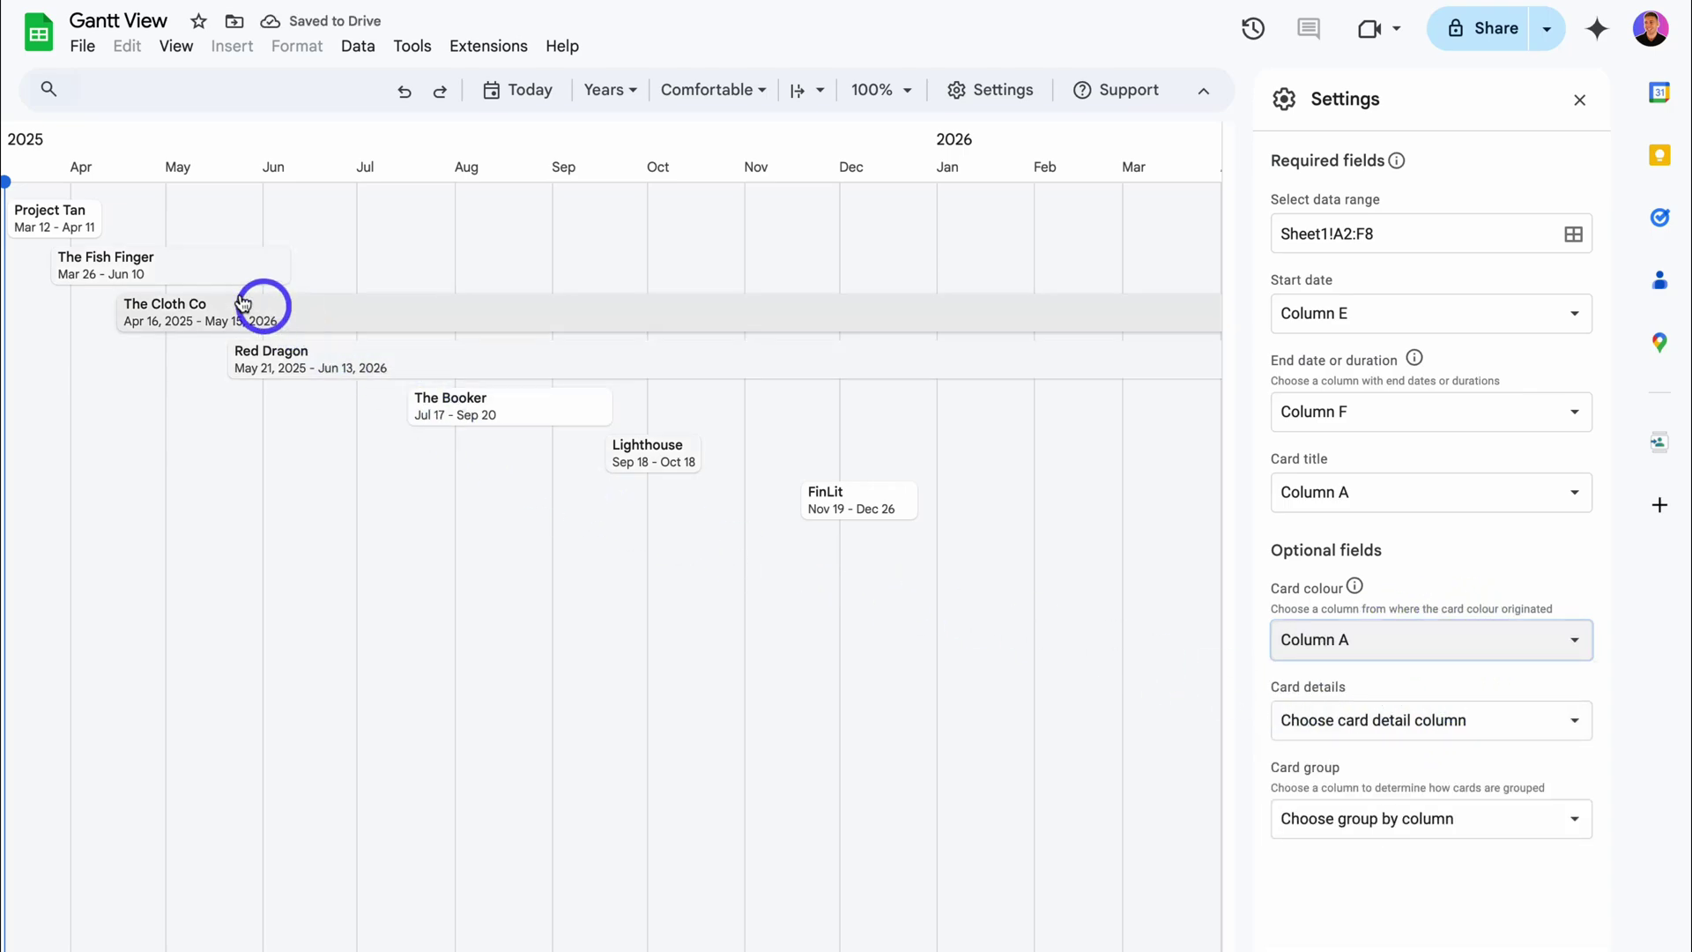
left_click(197, 264)
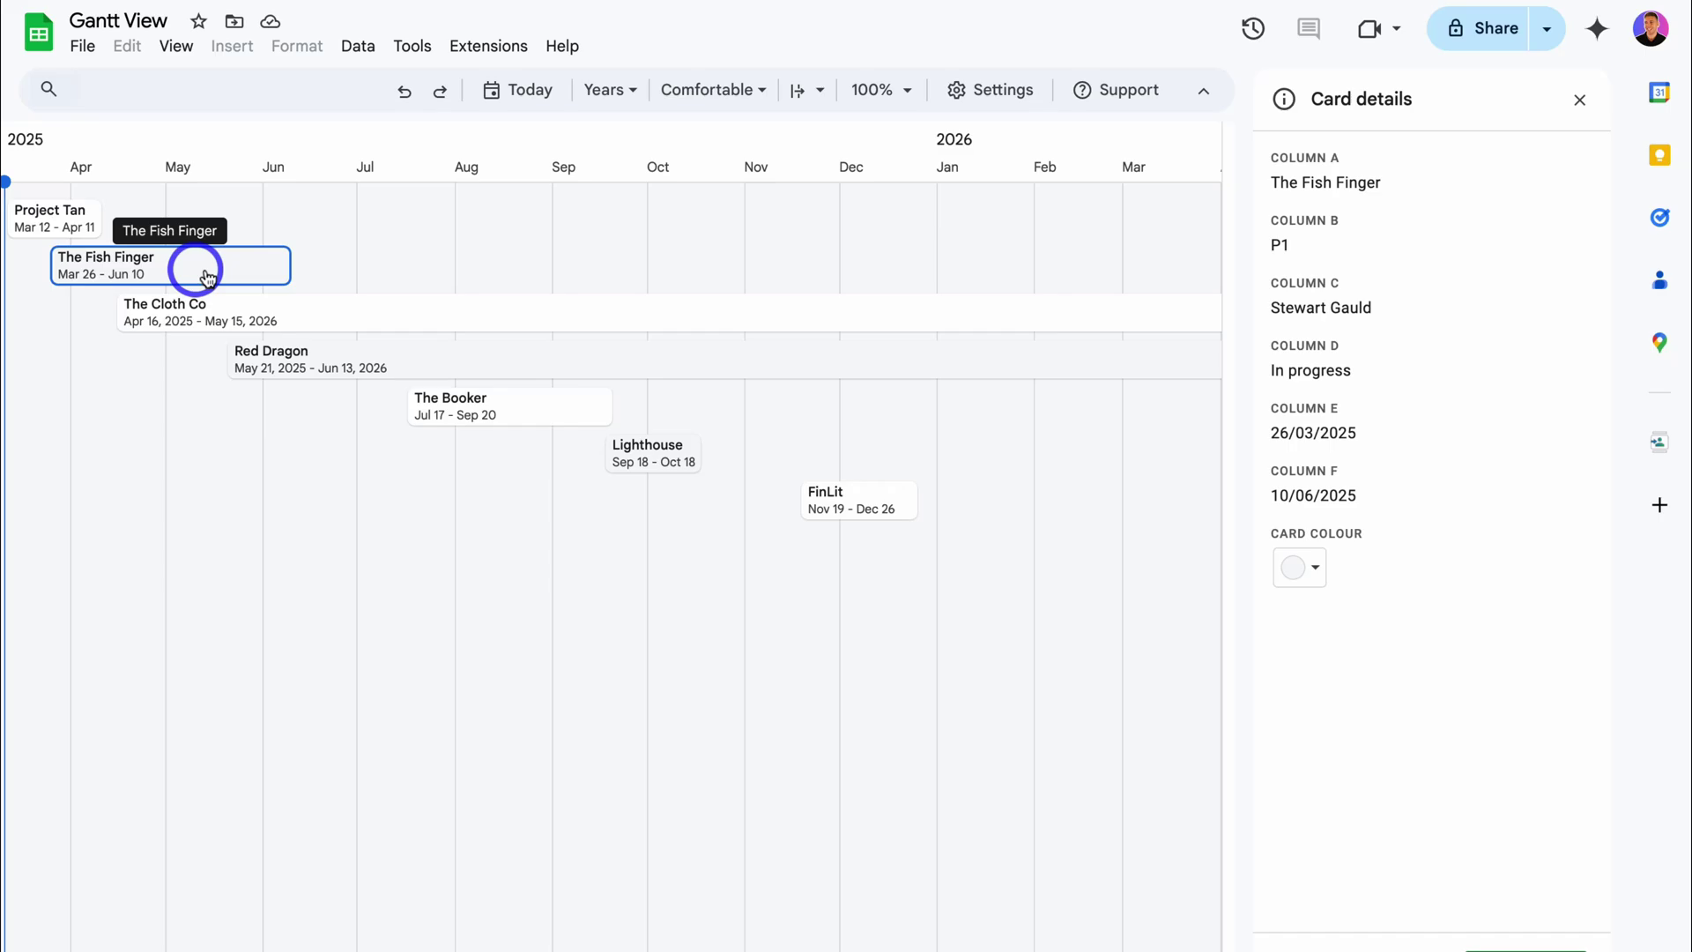
left_click(1300, 567)
left_click(1356, 644)
left_click(1139, 573)
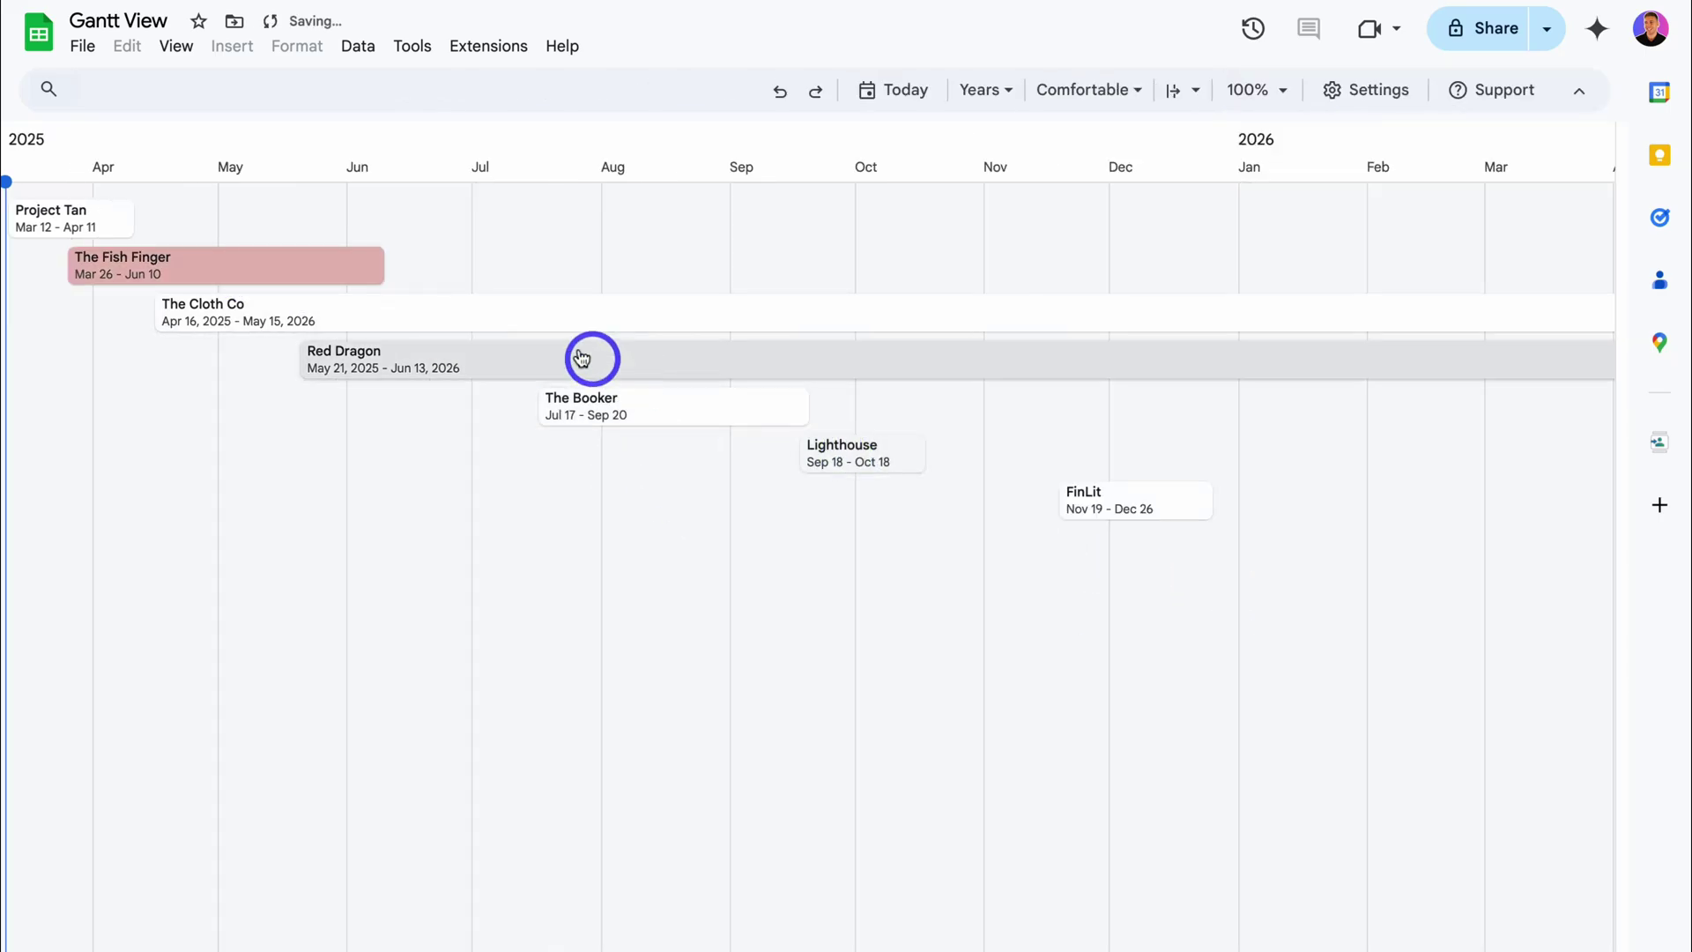
Step: Colour The Cloth Co card gold and the Red Dragon card green
left_click(533, 321)
left_click(1301, 567)
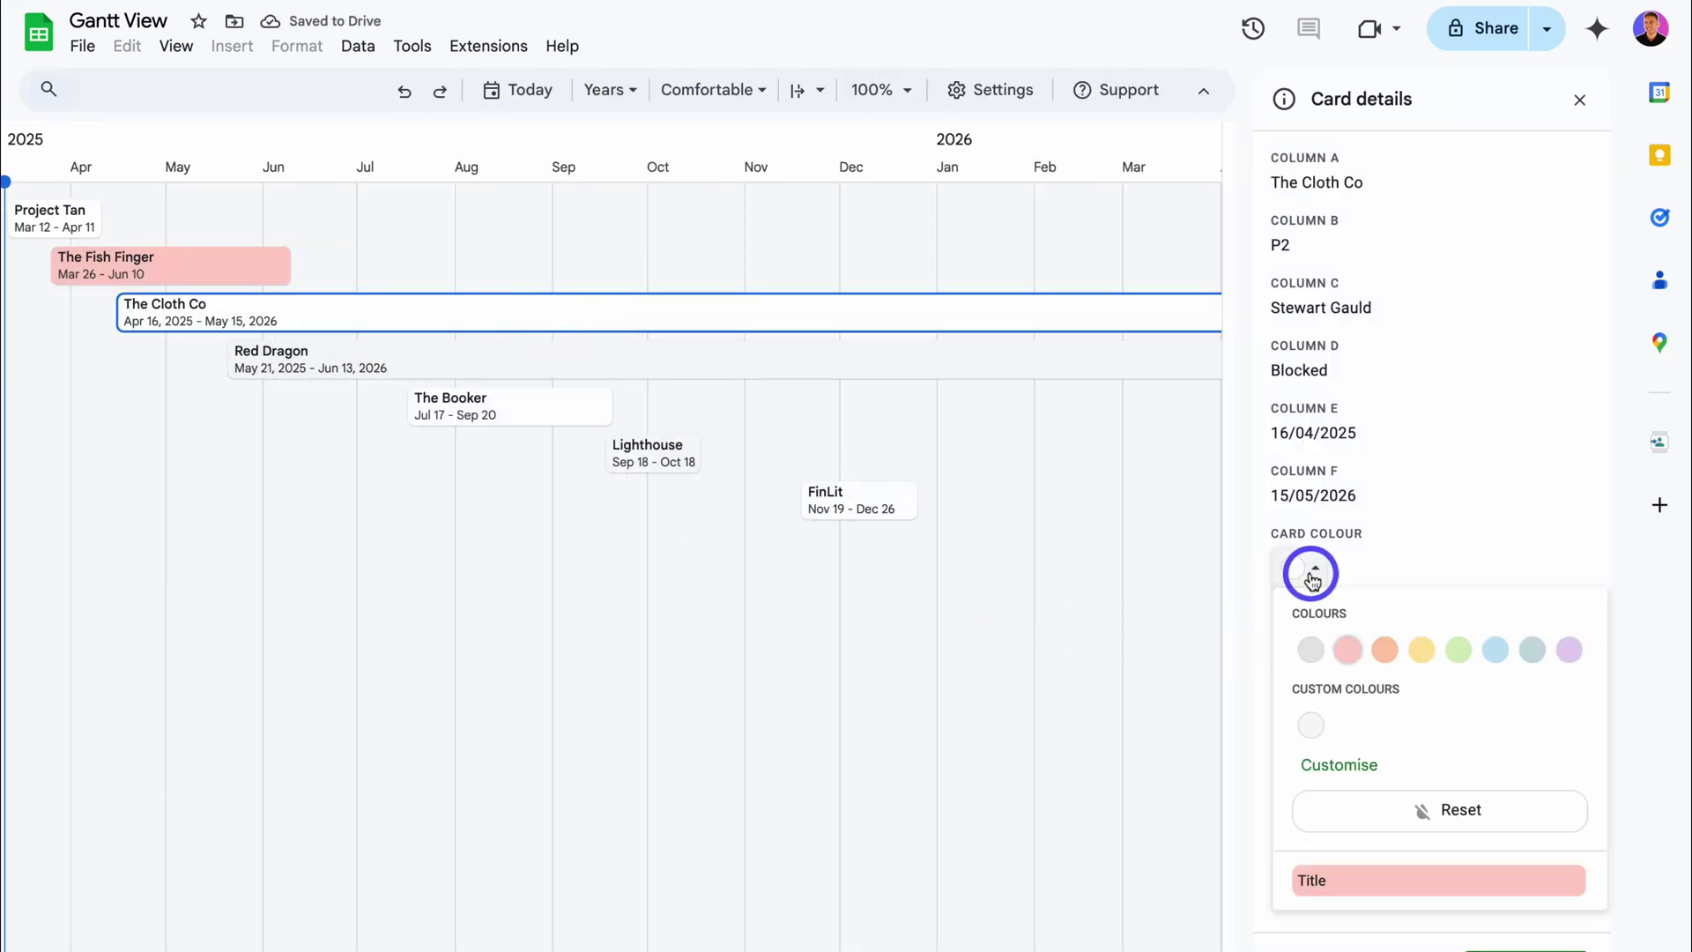
left_click(1404, 641)
left_click(972, 518)
left_click(759, 374)
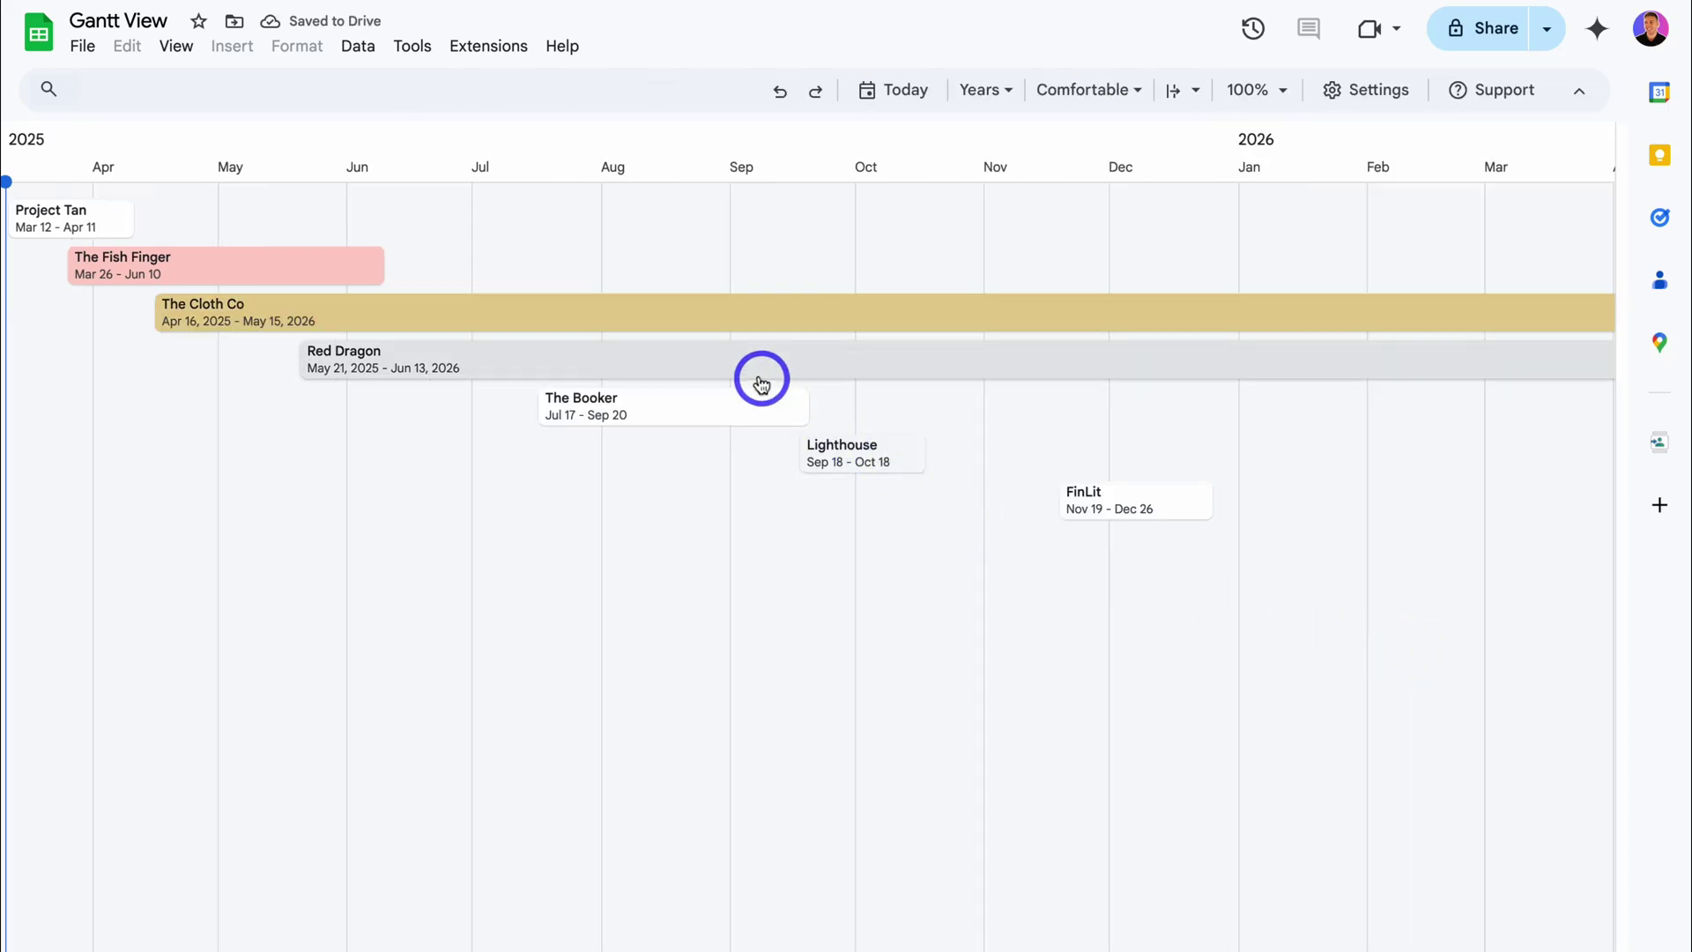
left_click(1303, 557)
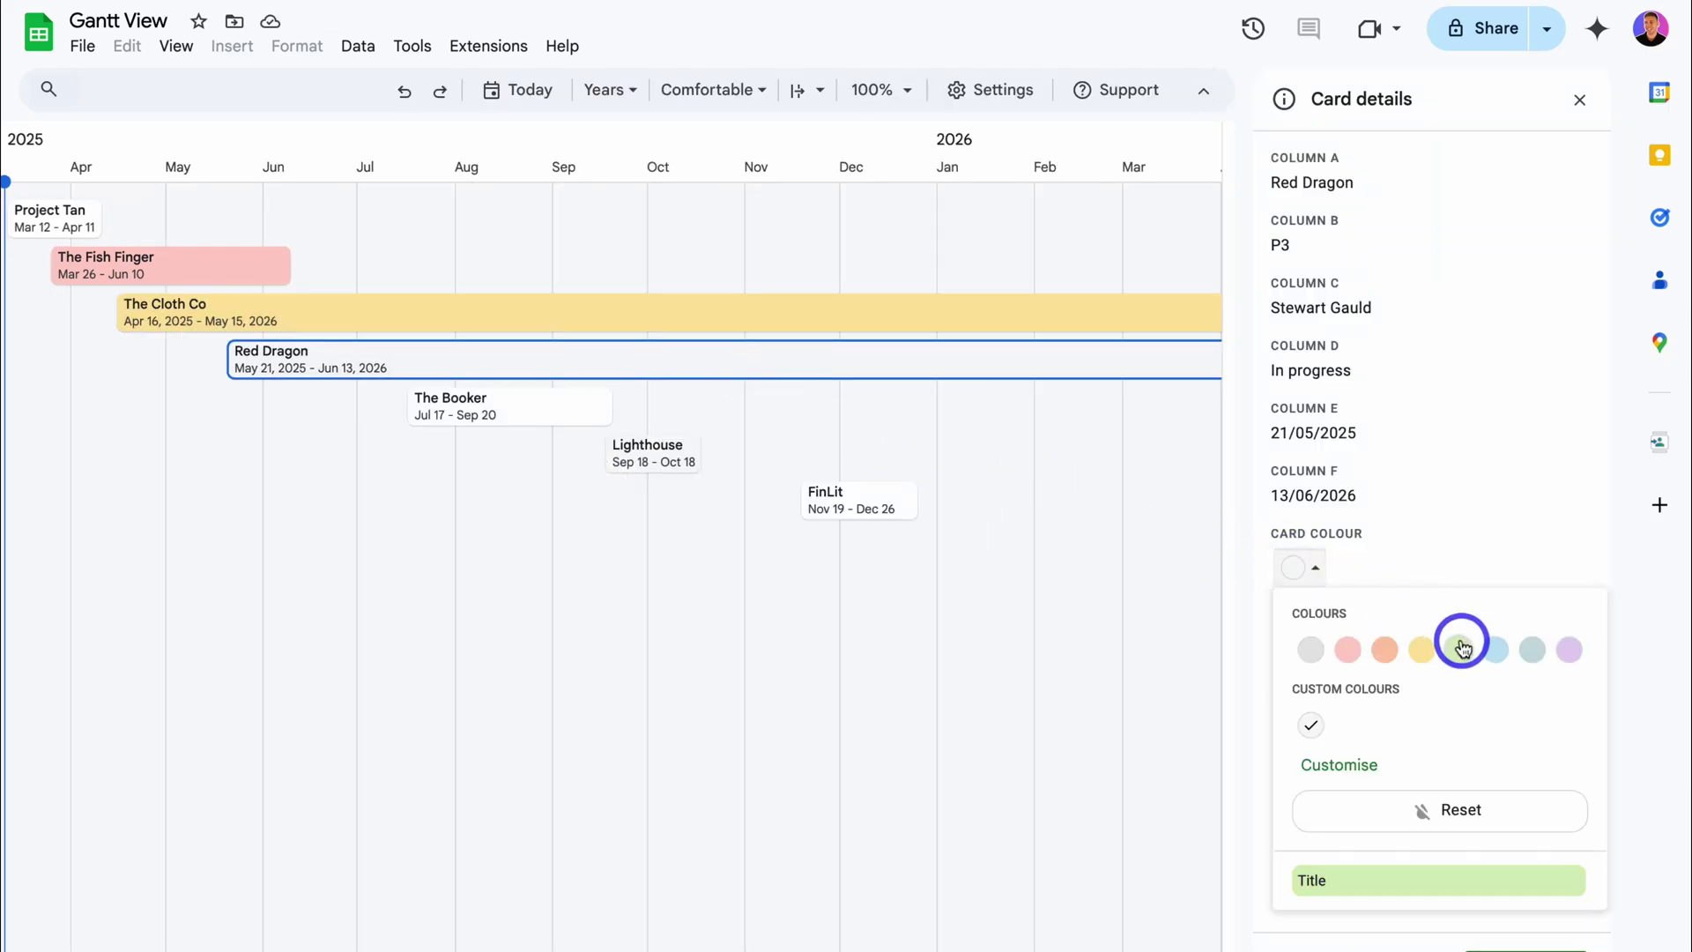
left_click(1459, 650)
key("Escape")
scroll(1135, 592, "left", 2)
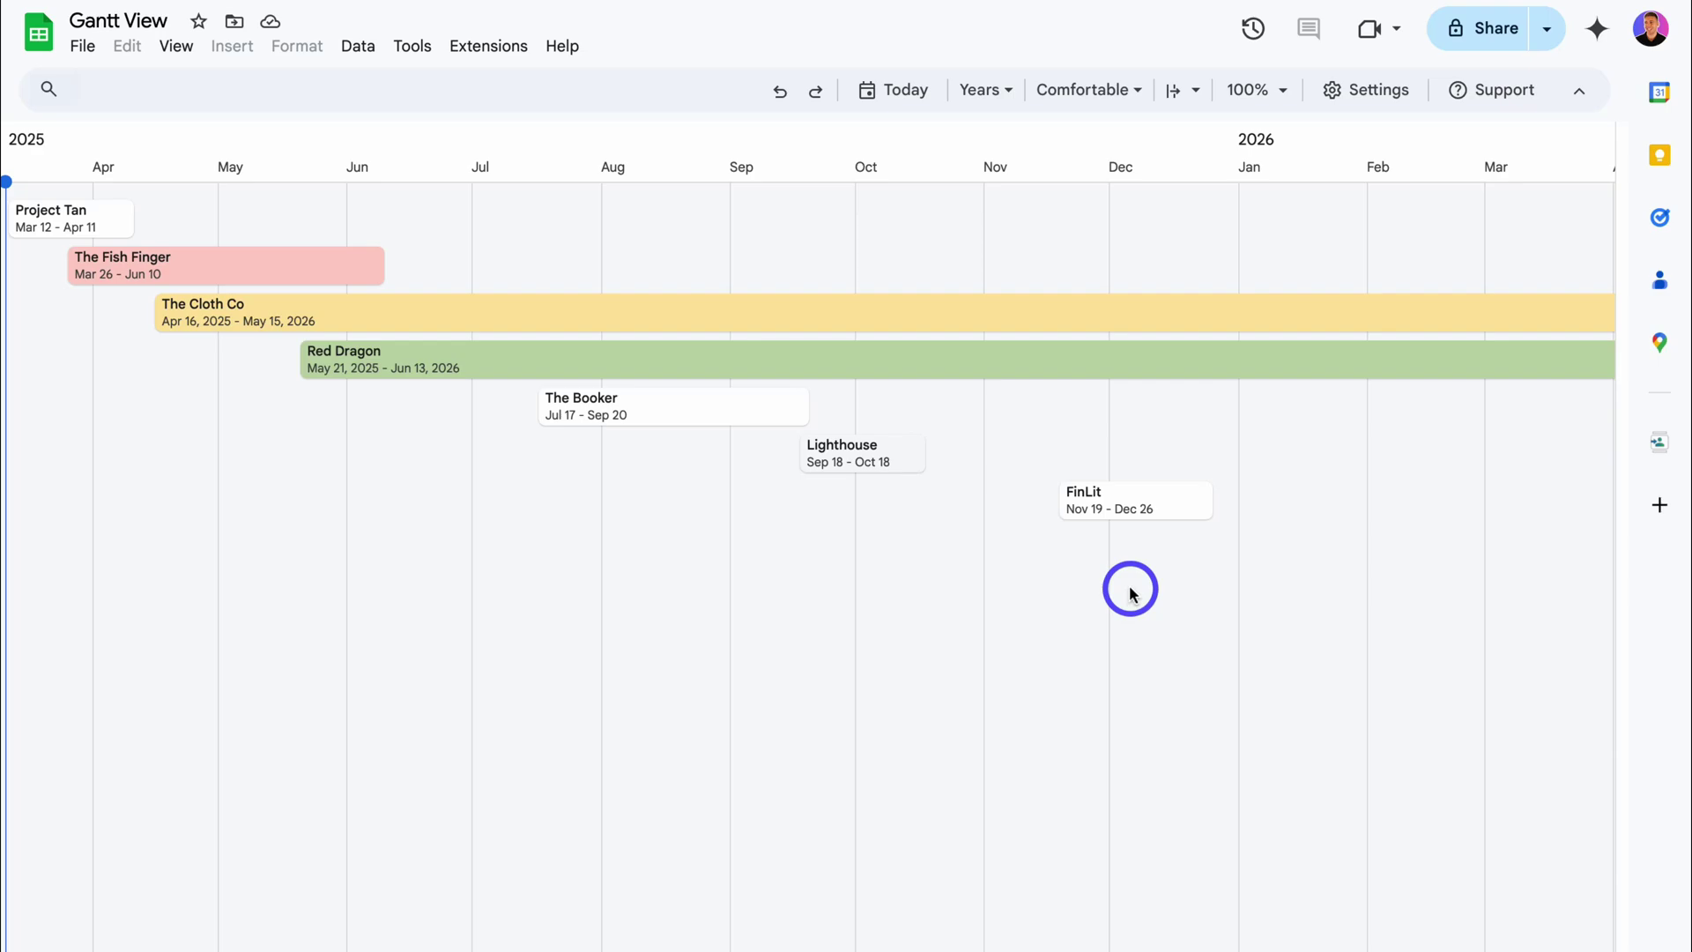
scroll(1135, 592, "right", 4)
Step: Try the Quarters, Months, Weeks and Days scales, settling on Years
scroll(1142, 590, "left", 4)
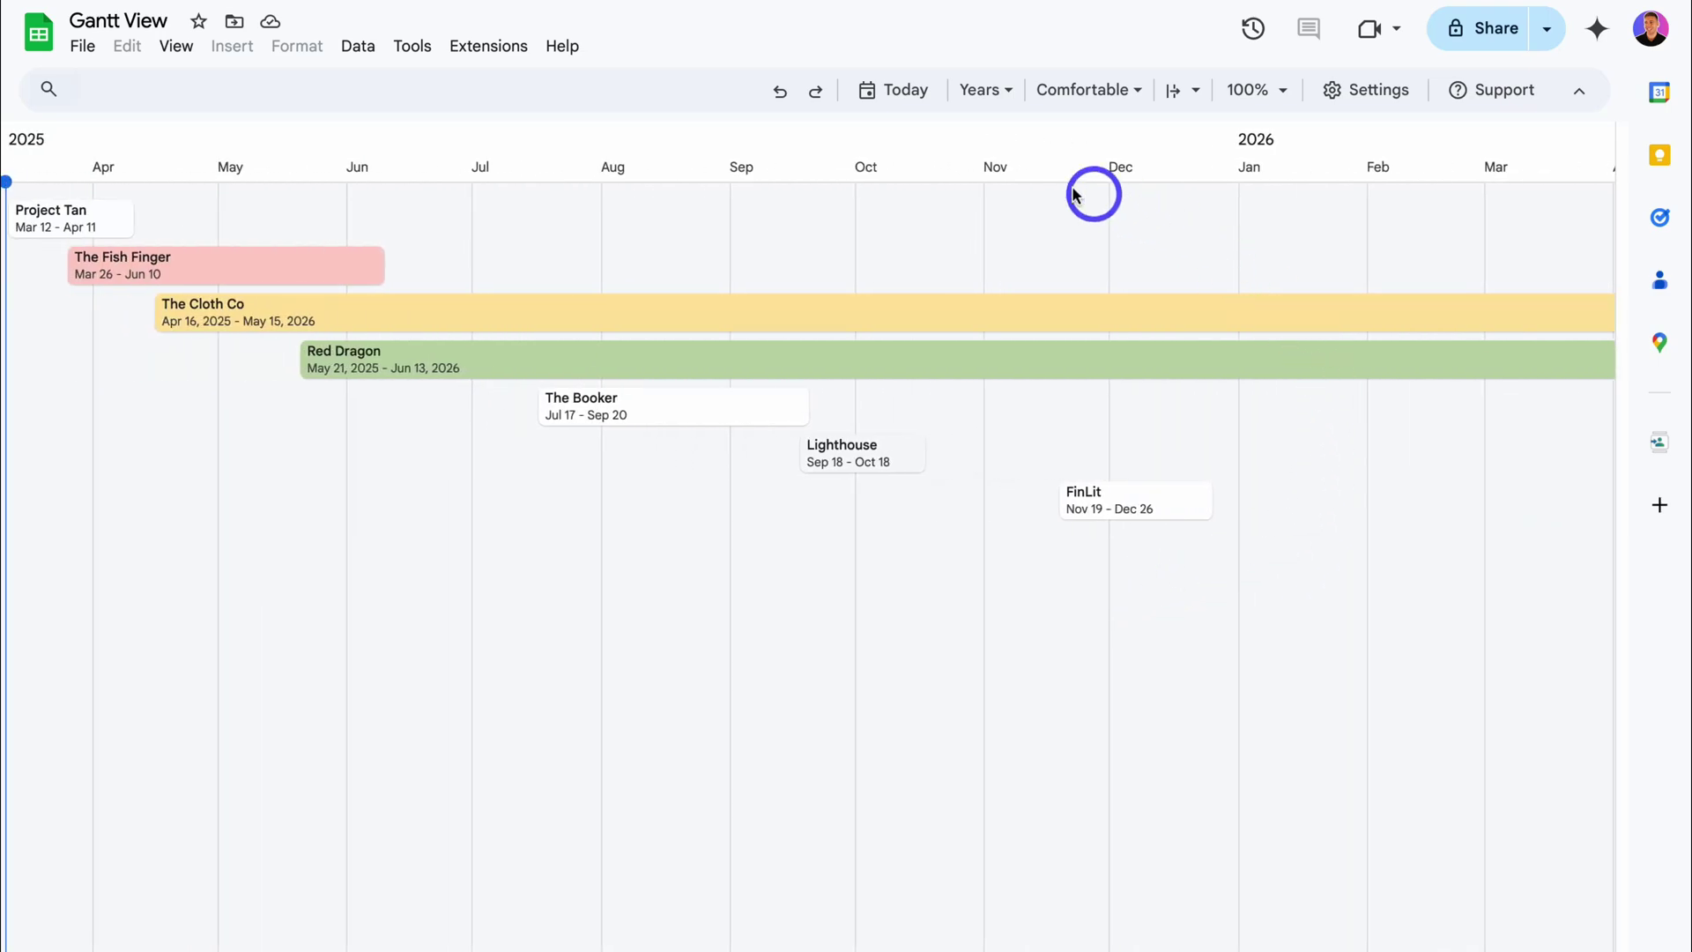
left_click(980, 90)
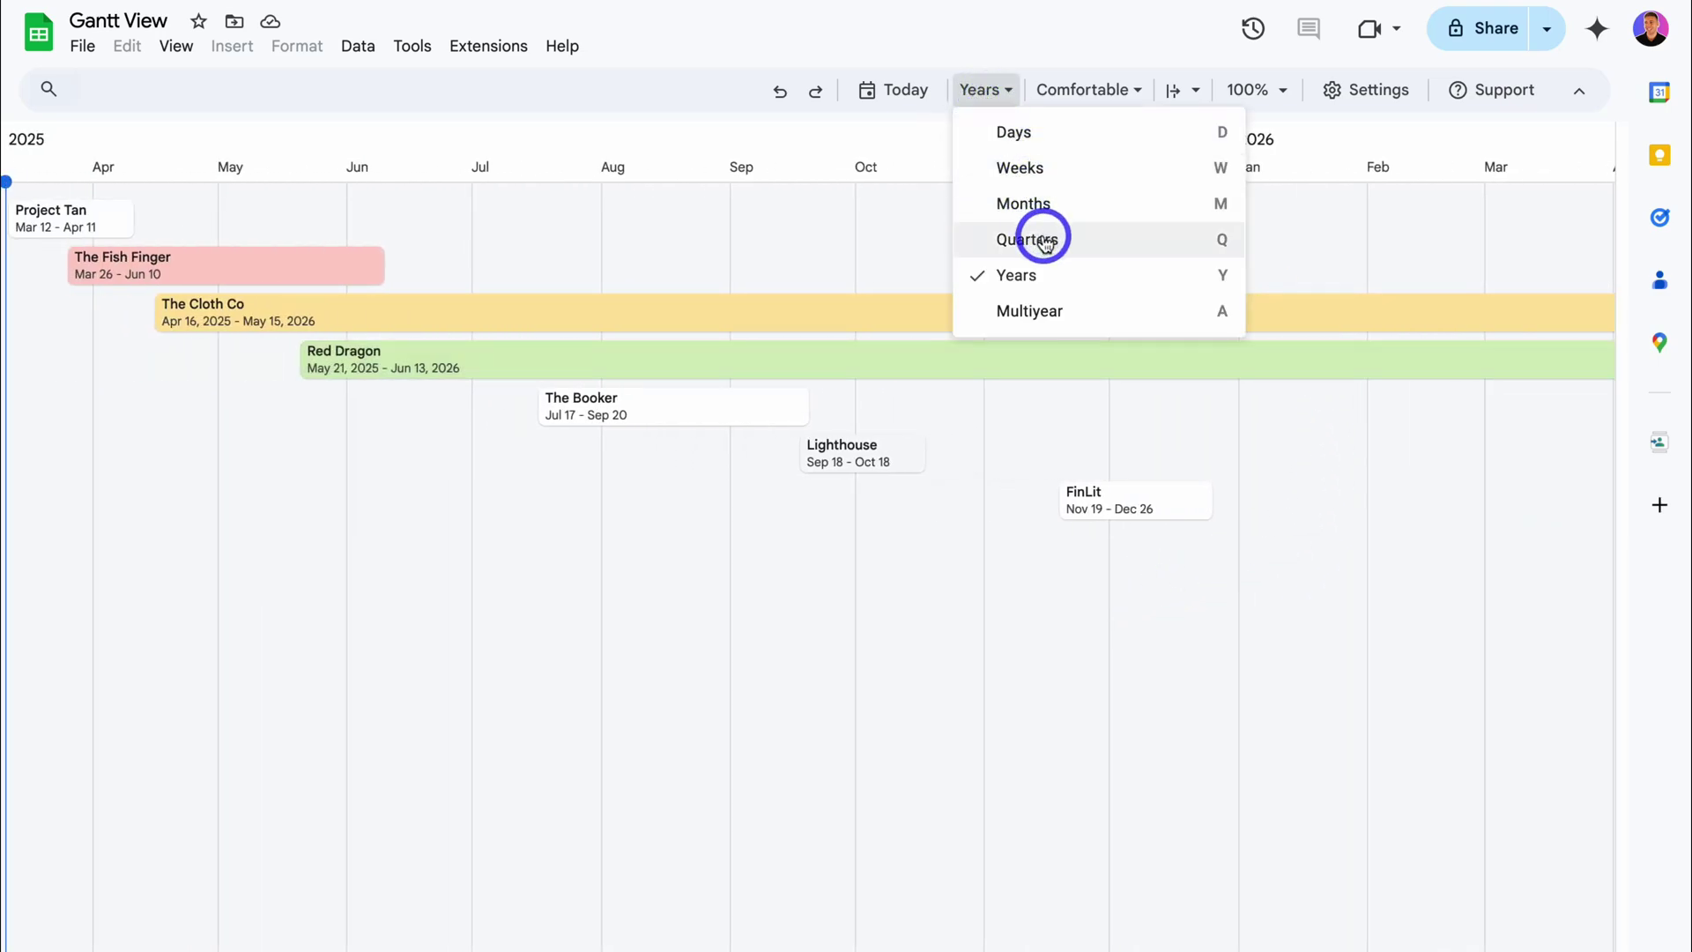
left_click(1046, 241)
left_click(989, 92)
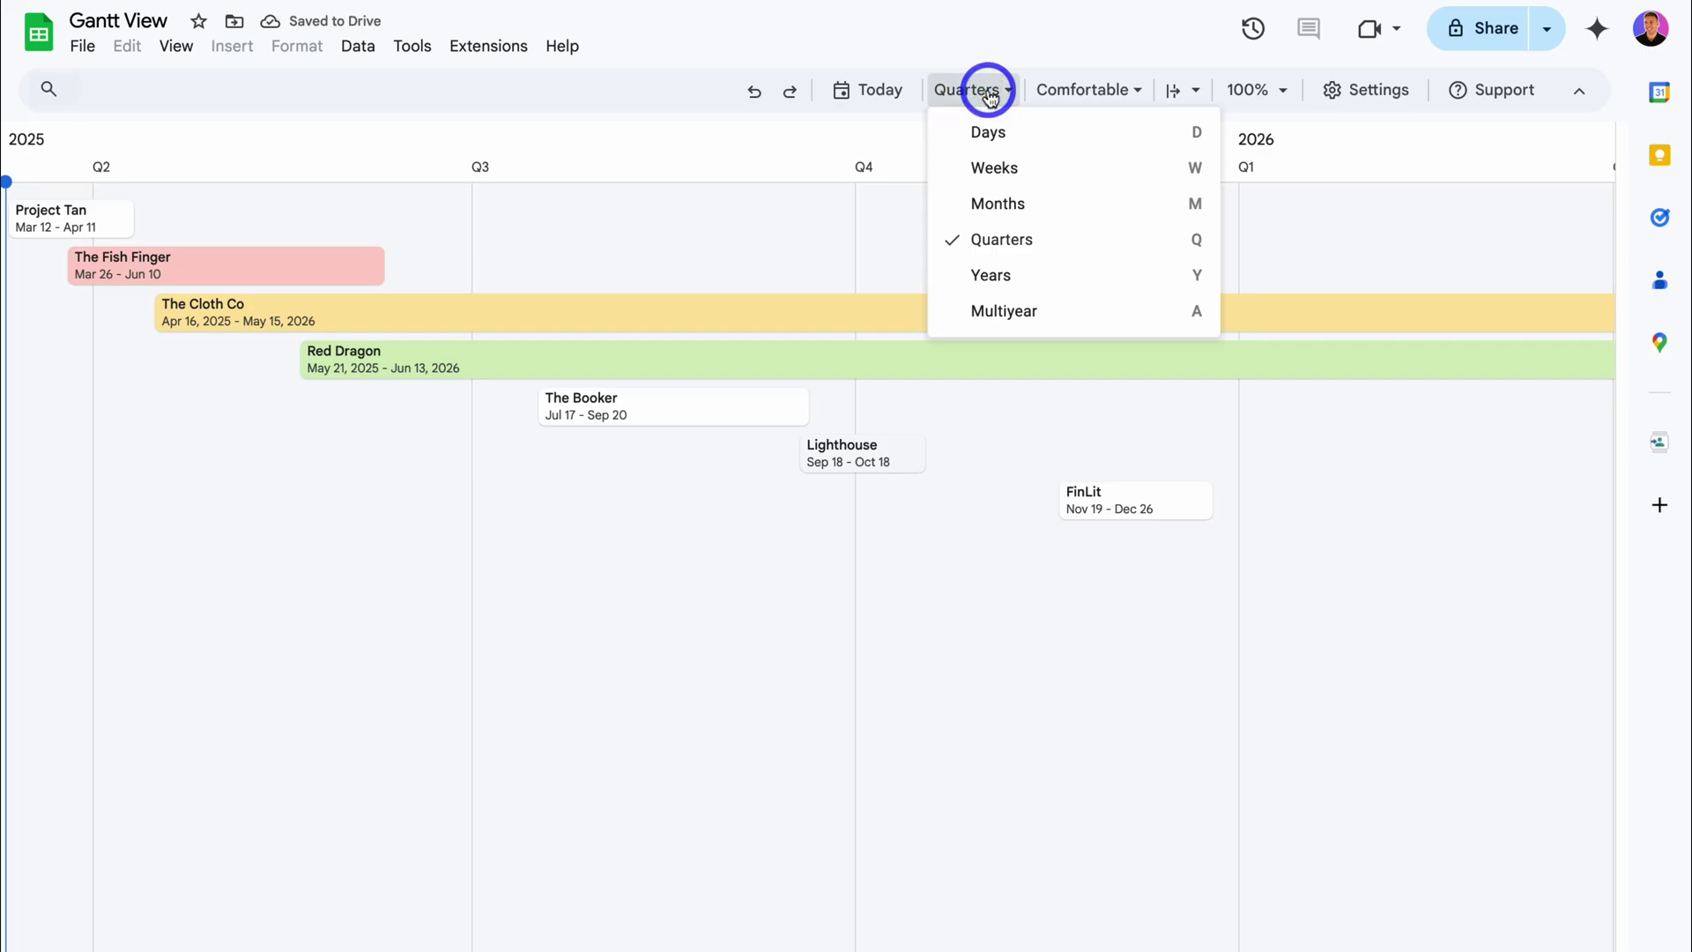
left_click(1007, 199)
left_click(990, 91)
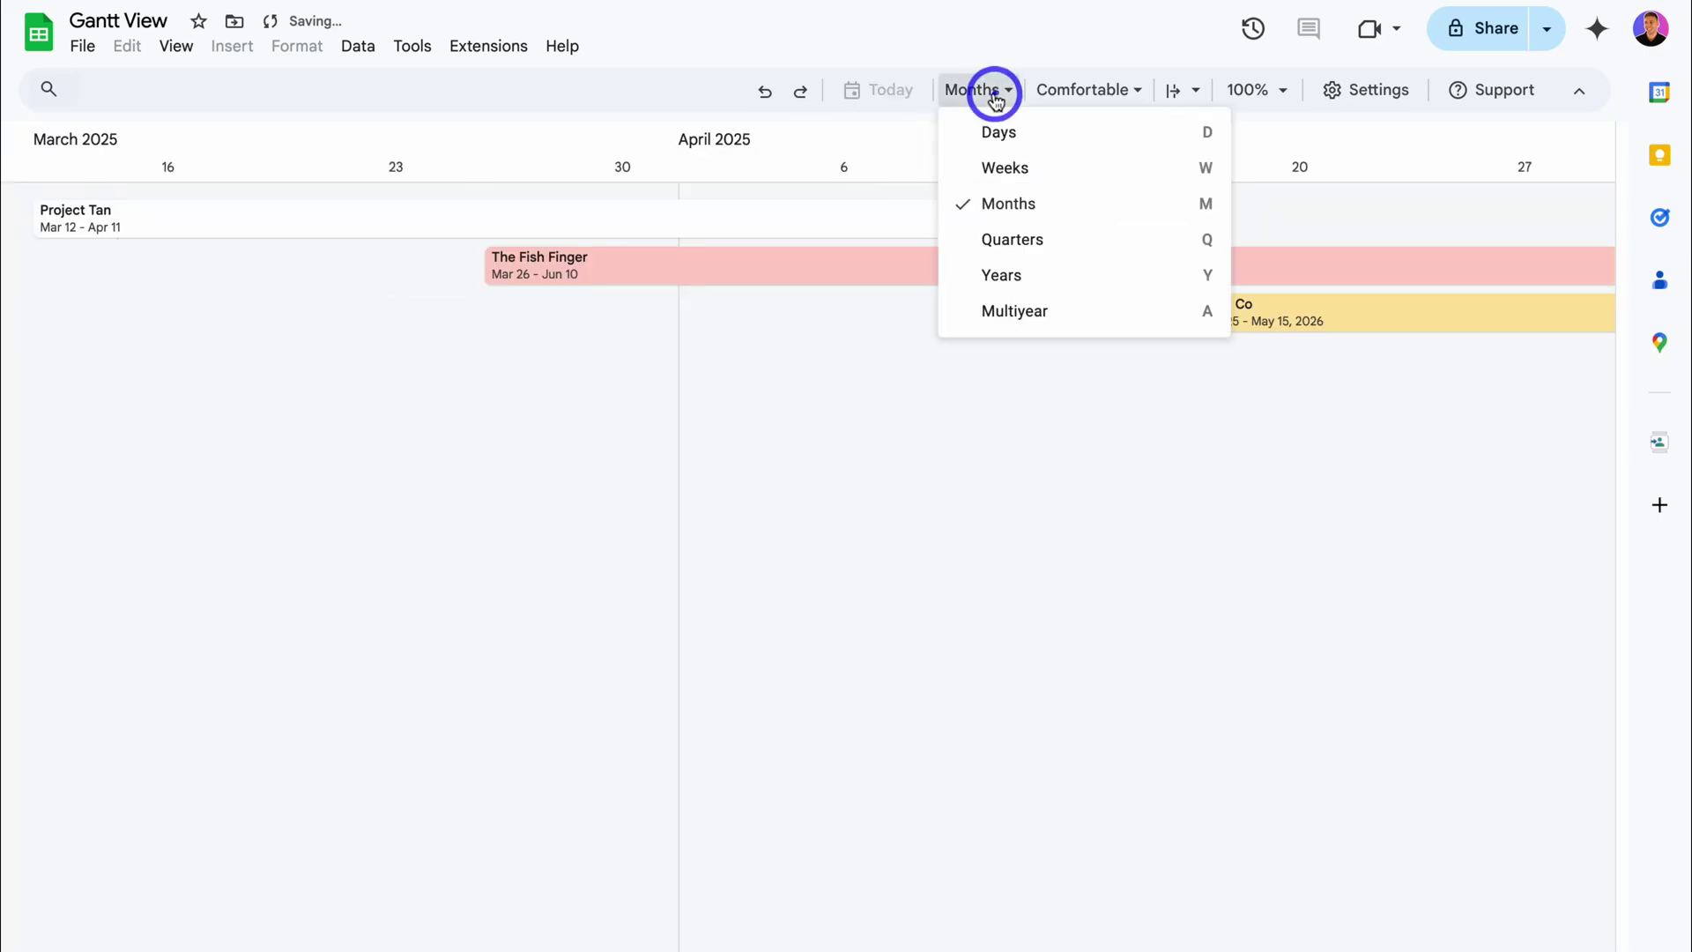
left_click(1014, 172)
left_click(987, 90)
left_click(1001, 130)
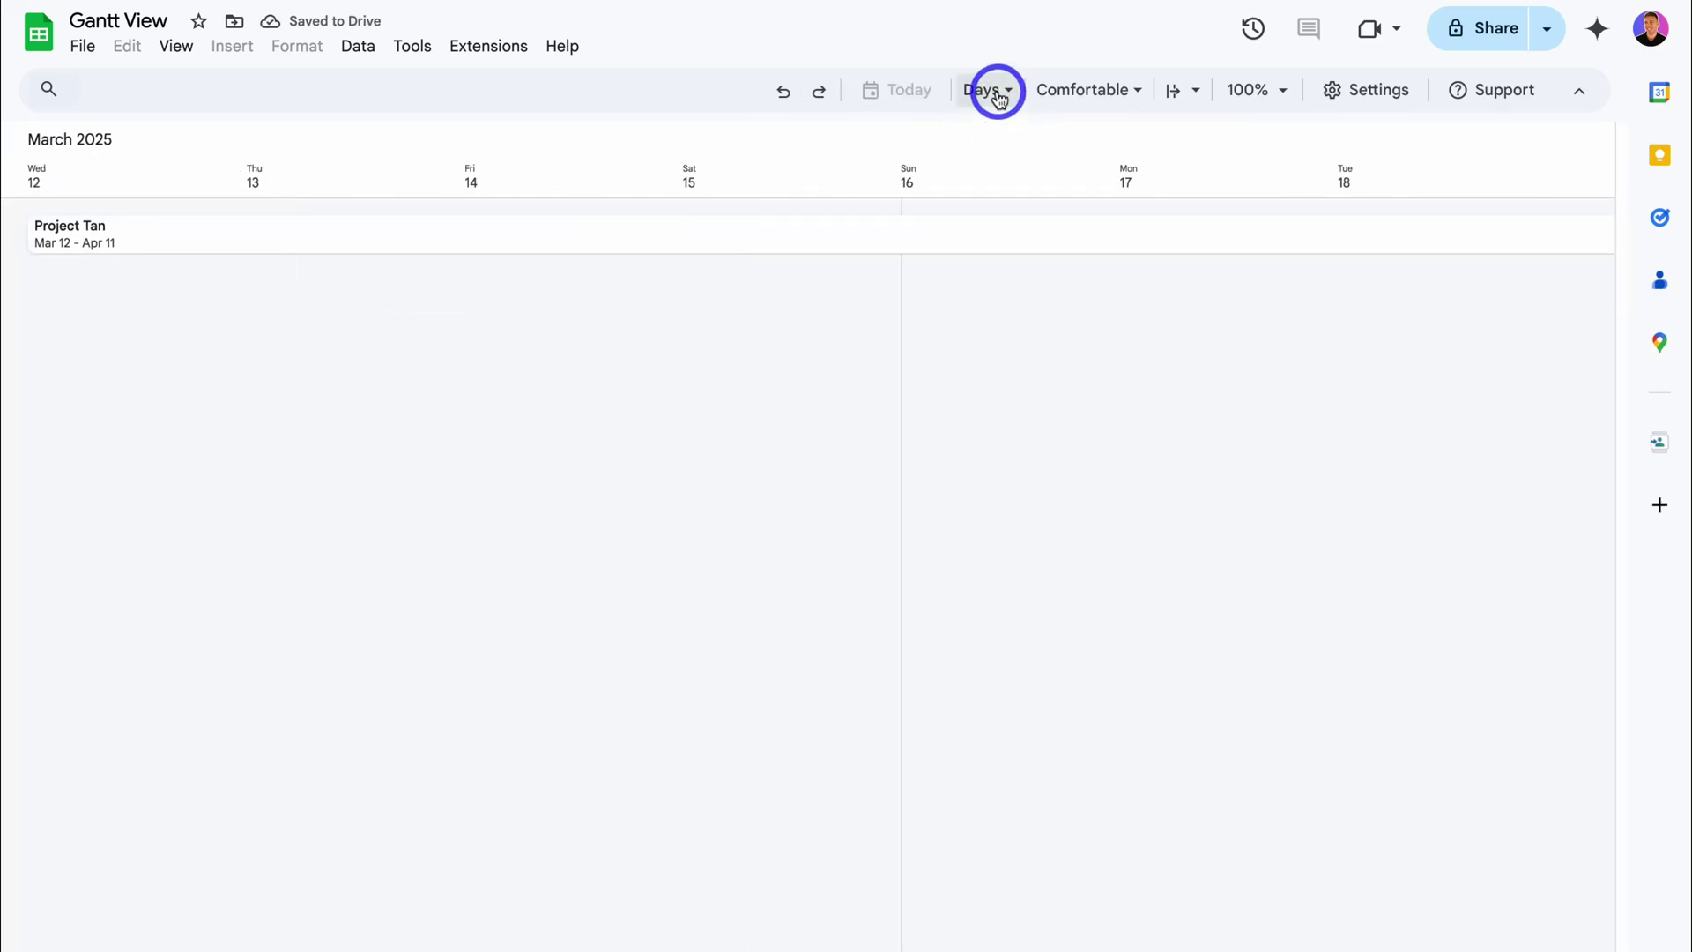
left_click(998, 92)
left_click(1020, 266)
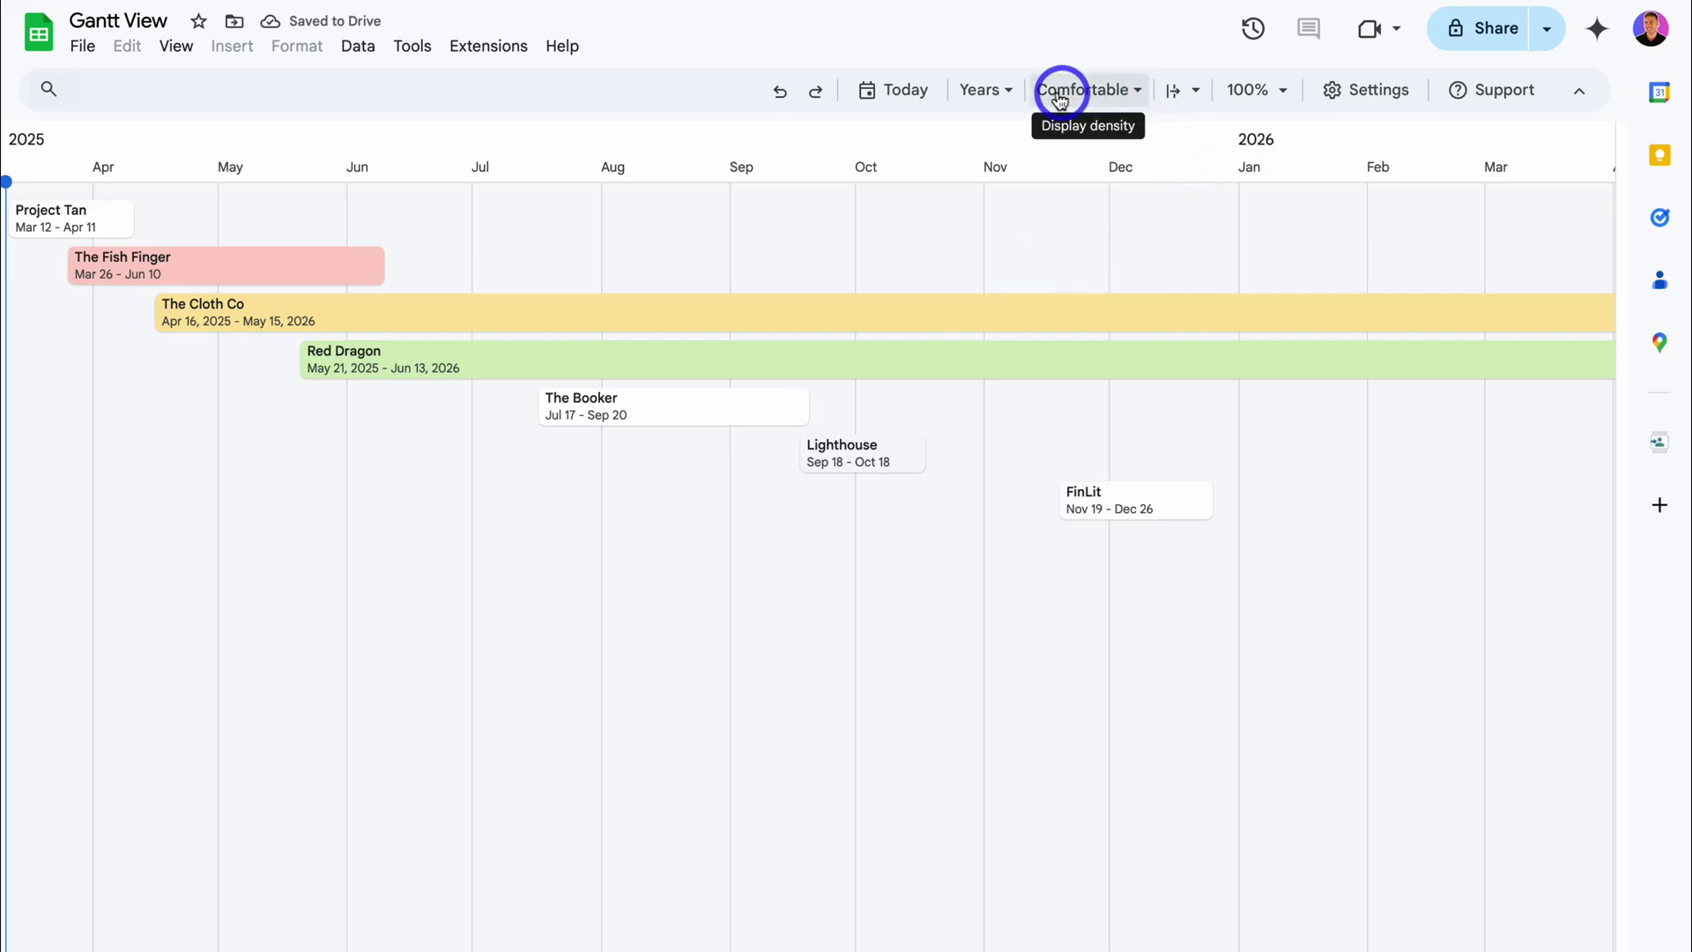
Step: Set the timeline's display density to Condensed and bring up its settings
left_click(1105, 92)
left_click(1096, 166)
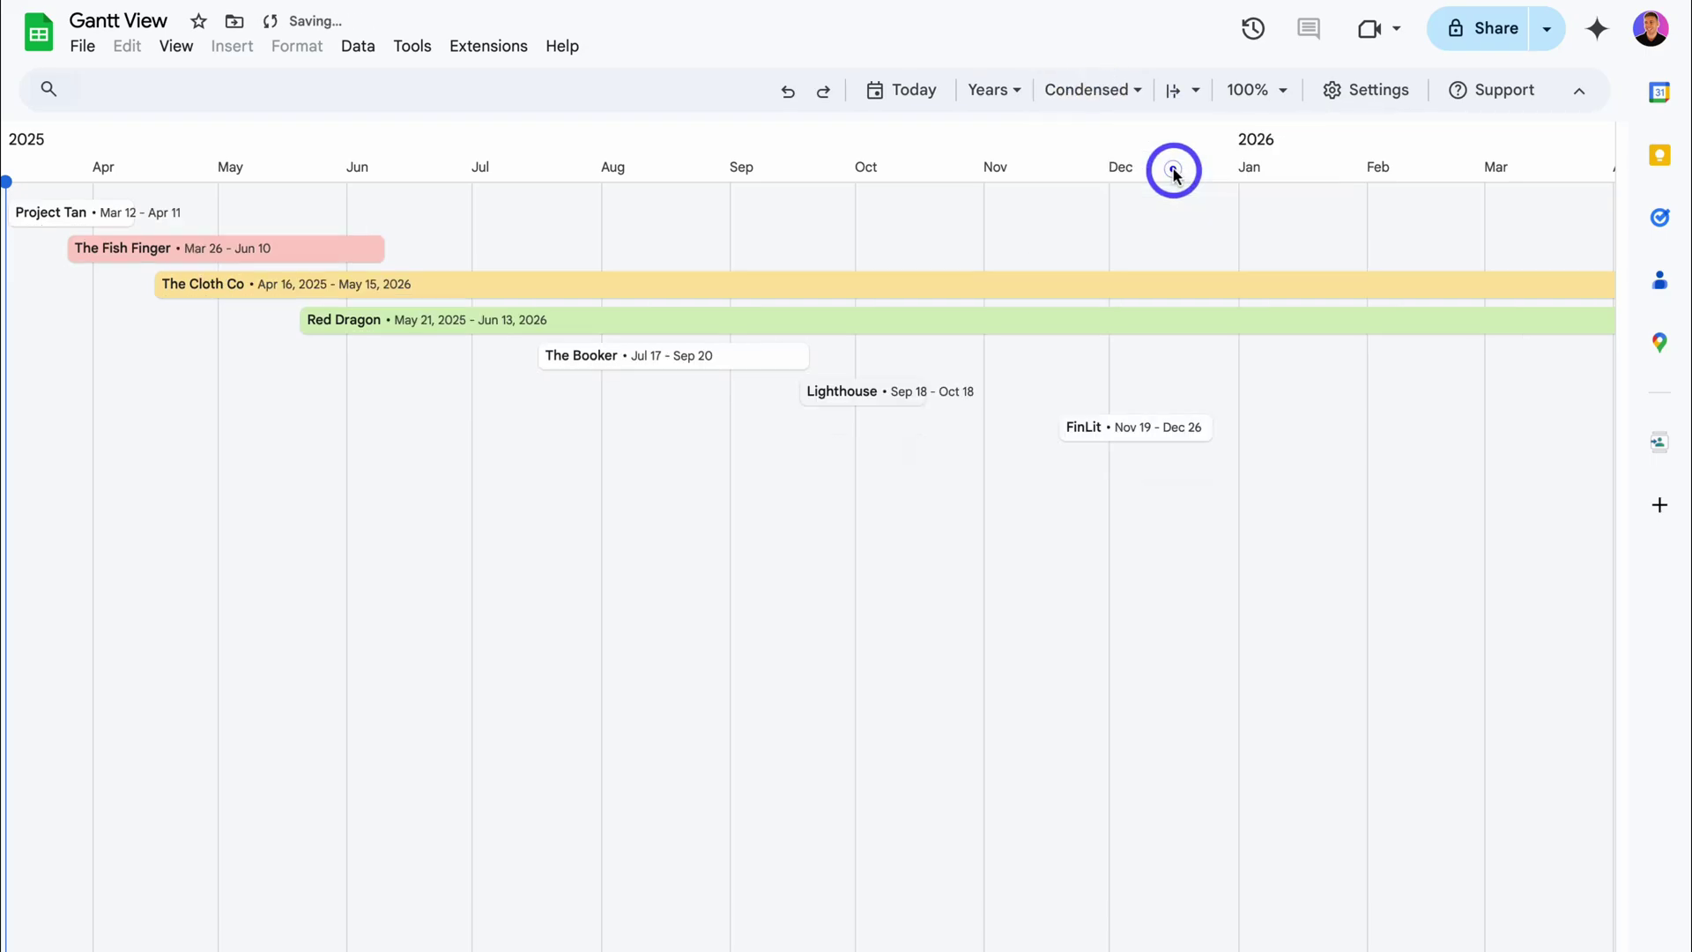
left_click(1368, 90)
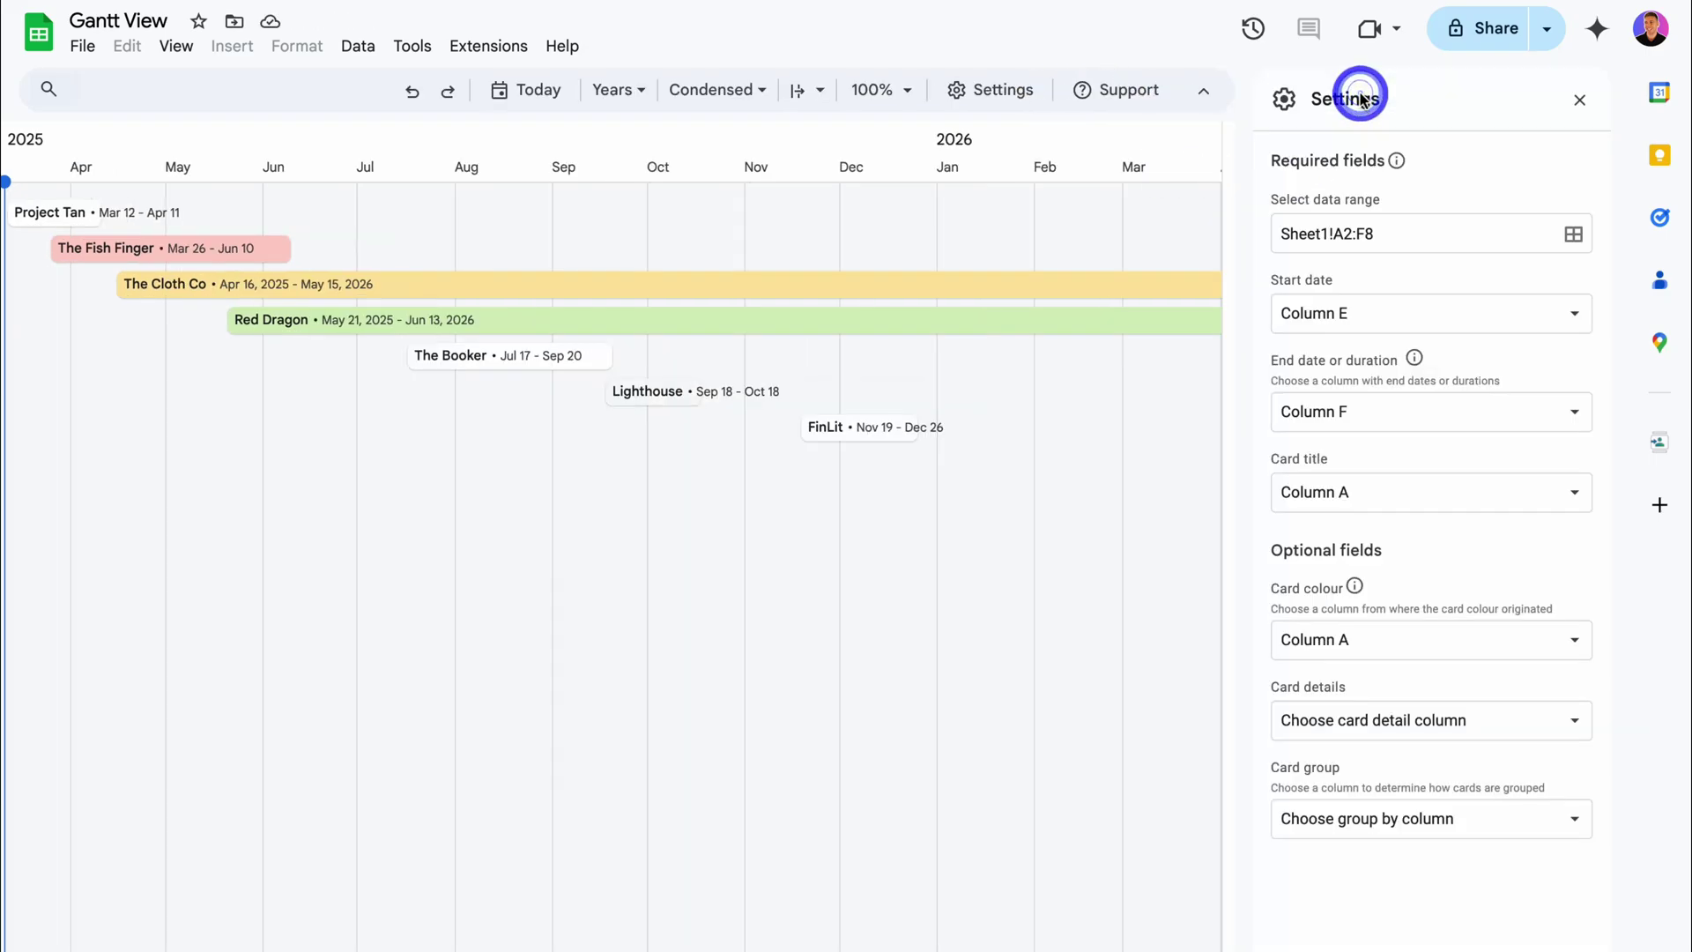
Step: Change The Fish Finger's end date in F3 to 13/06/2025, then return to Timeline 1
left_click(1577, 104)
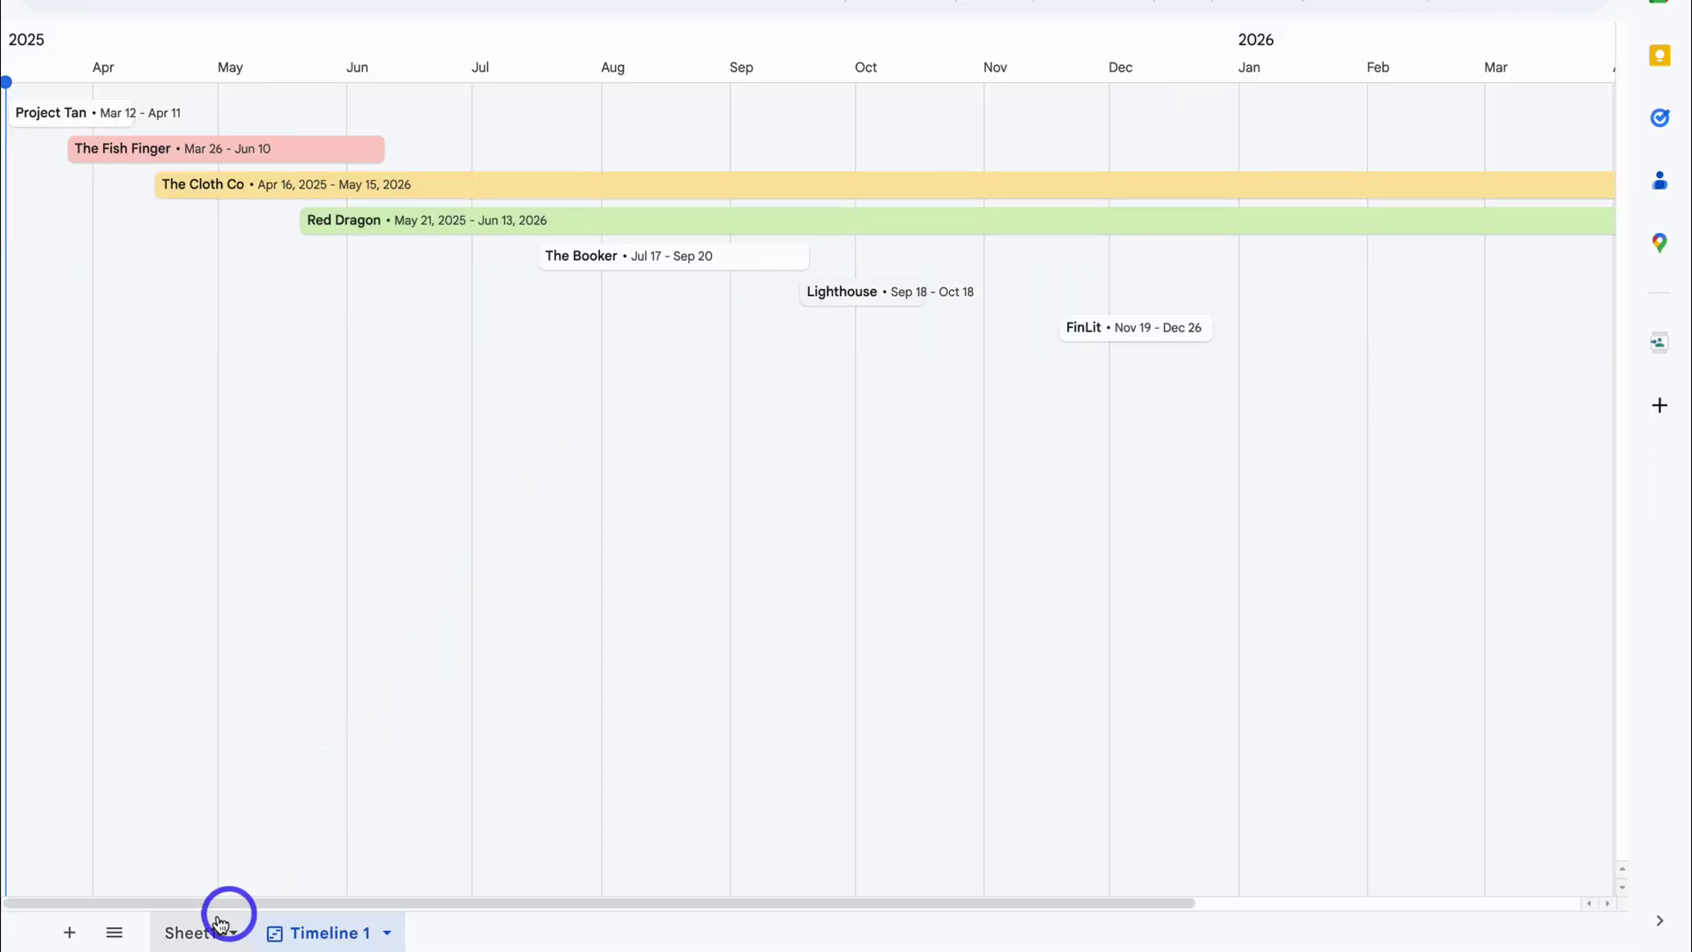
left_click(220, 924)
left_click(339, 499)
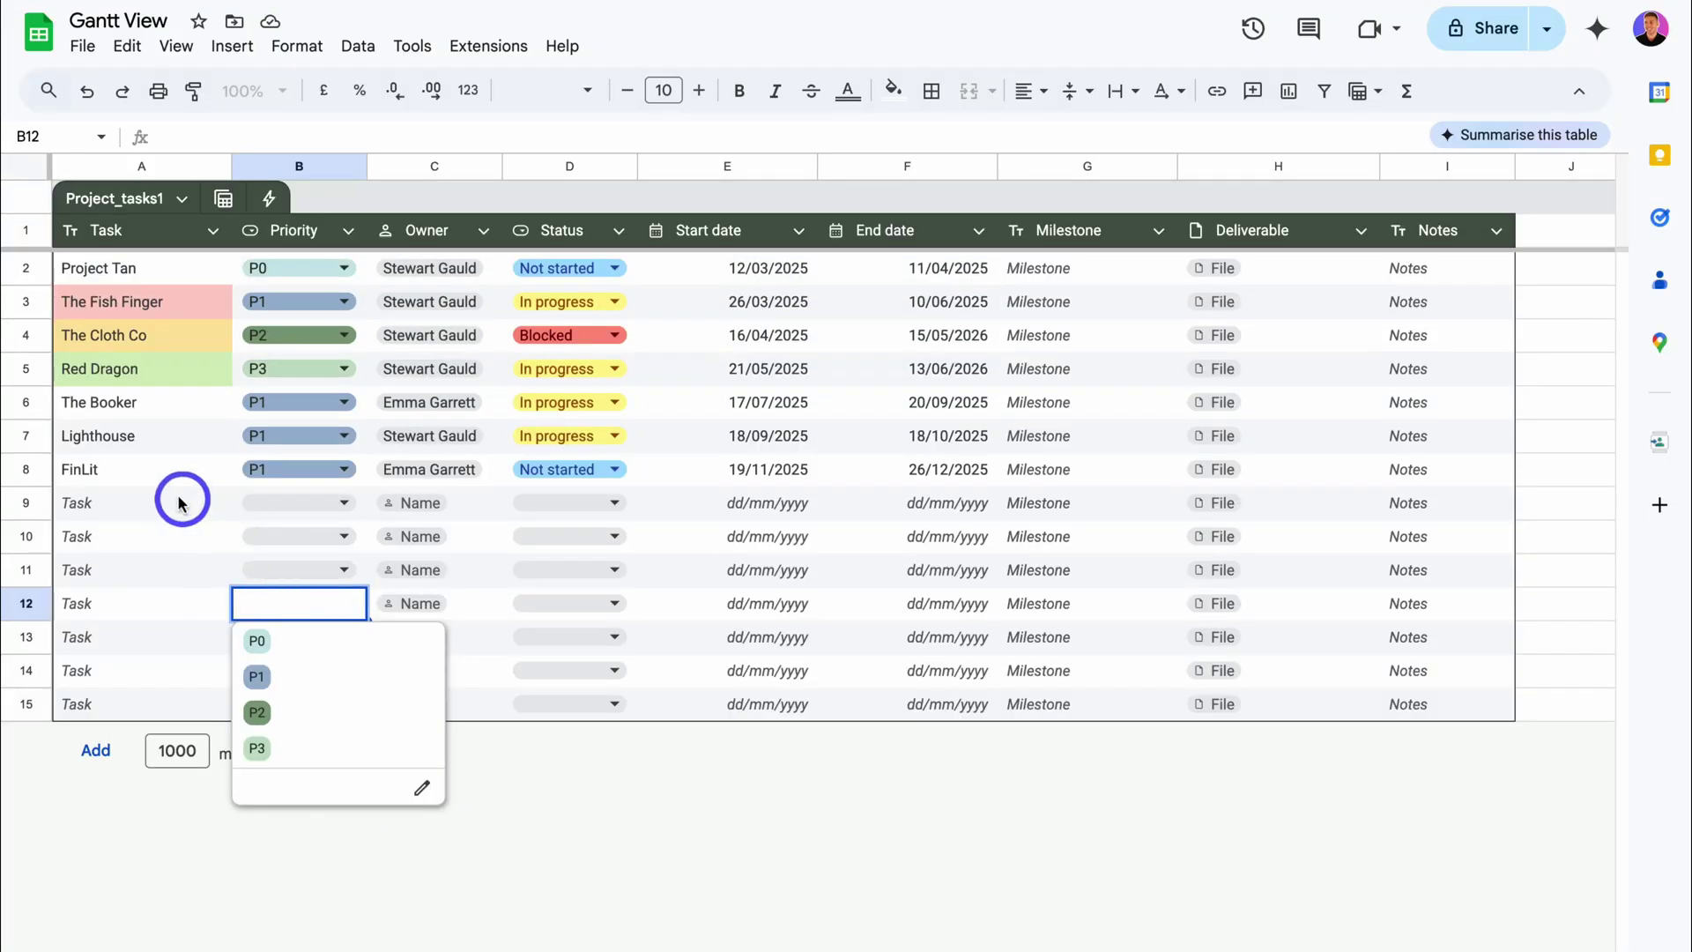
left_click(179, 503)
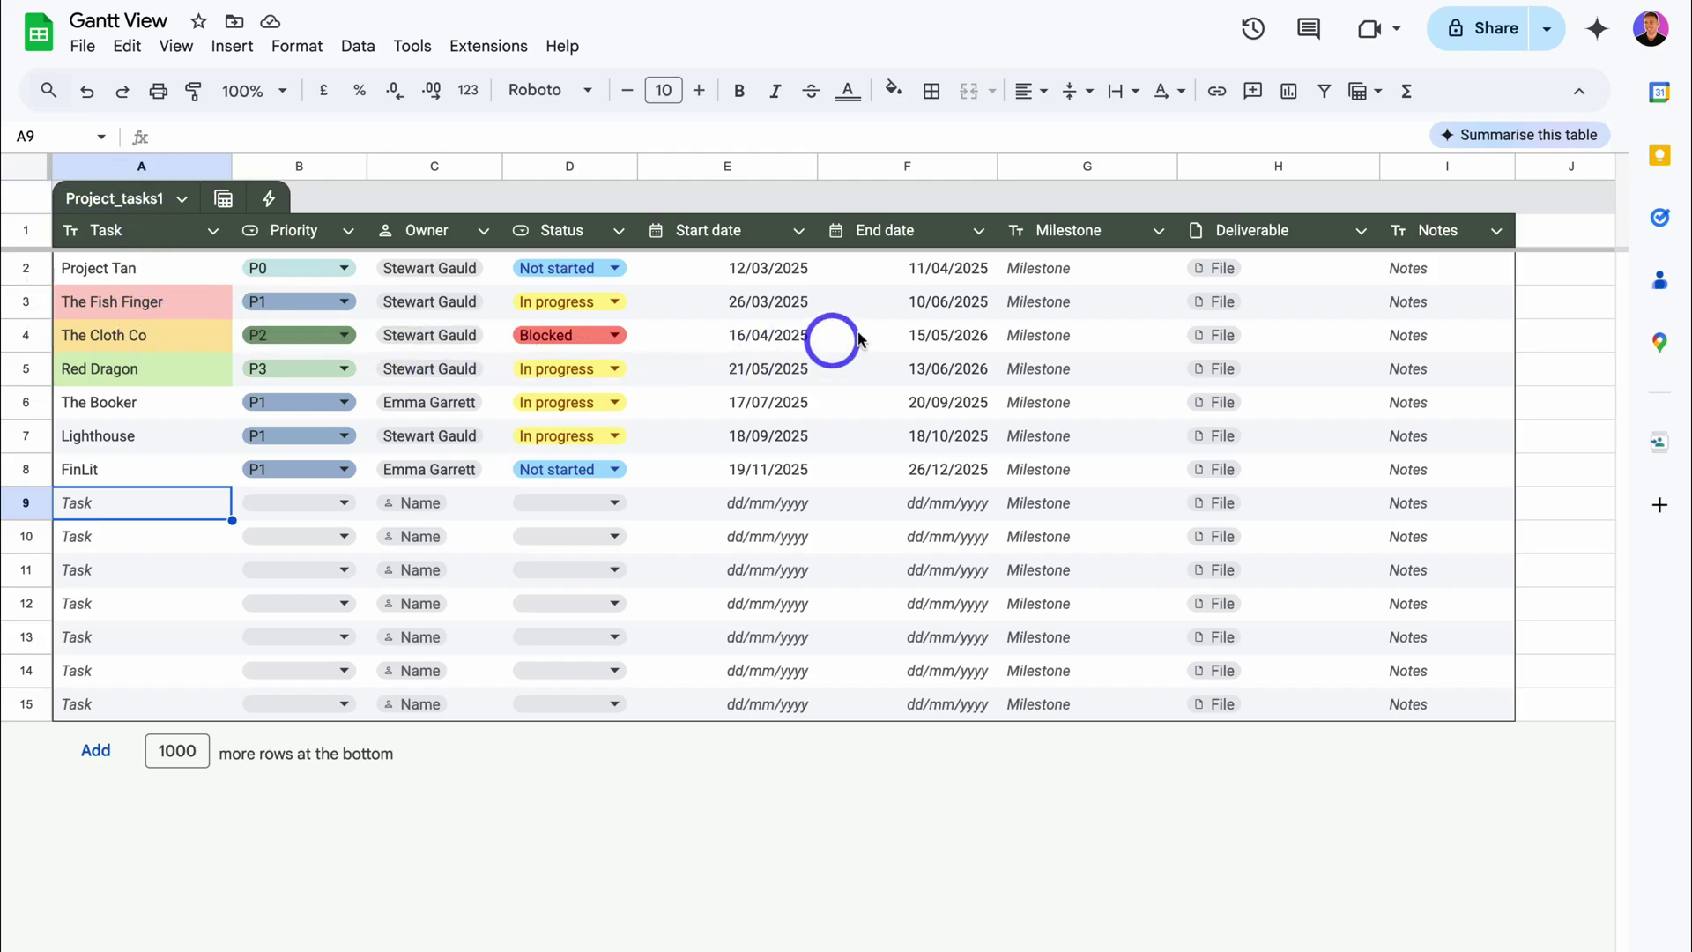
double_click(937, 298)
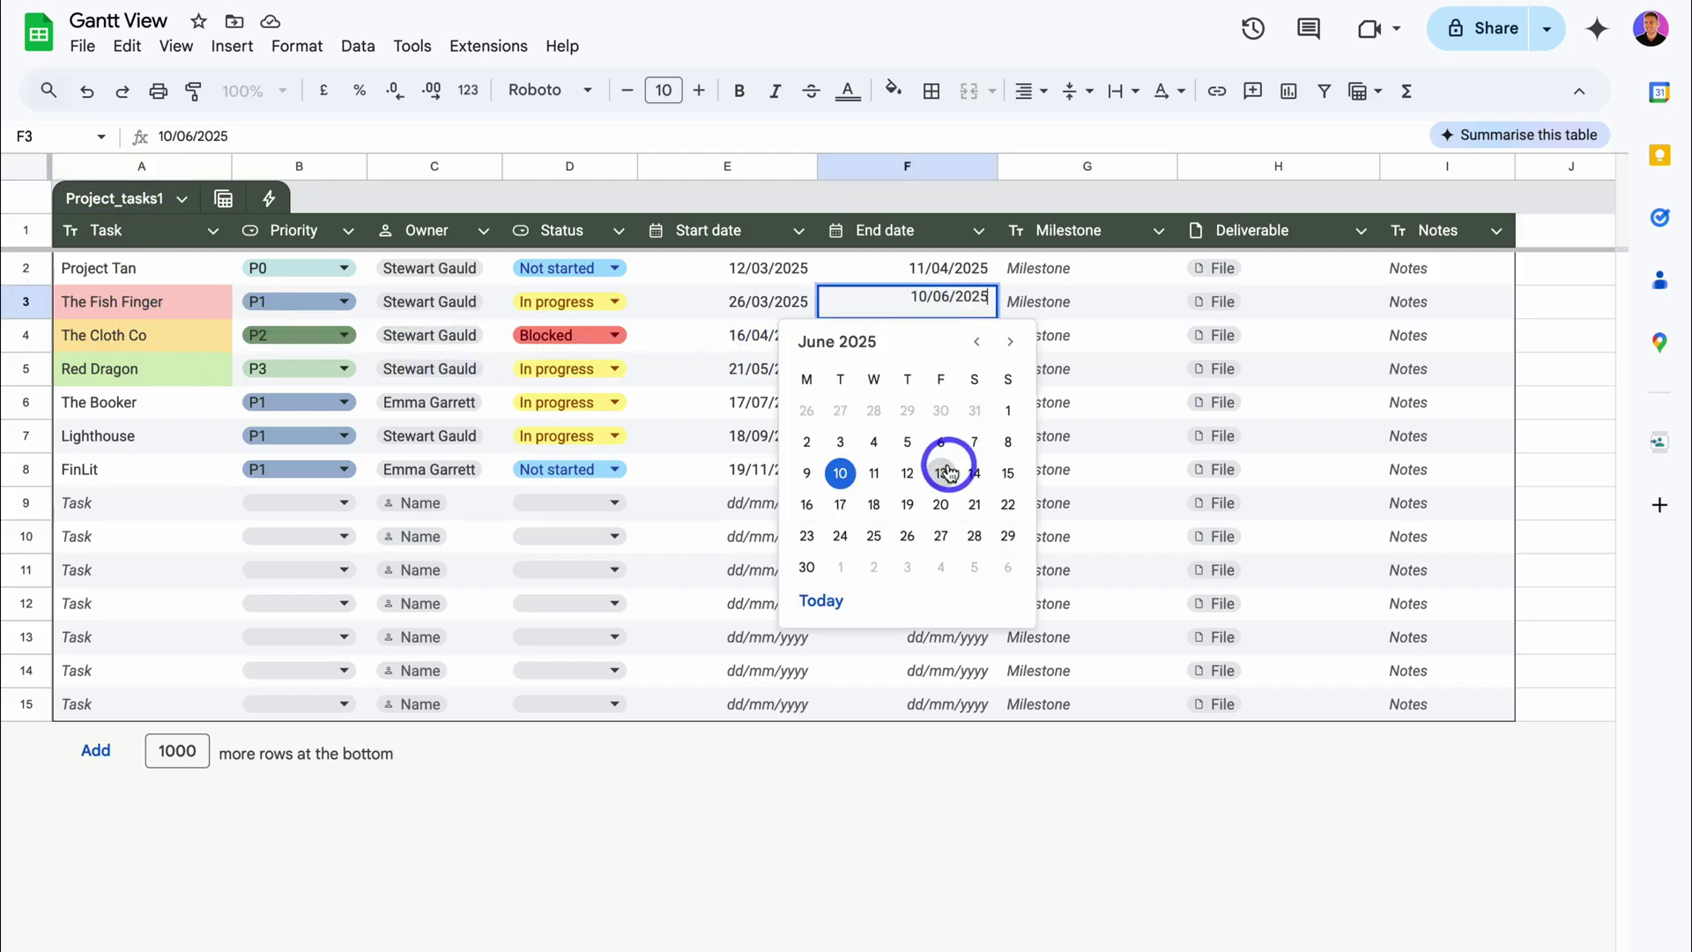
left_click(942, 474)
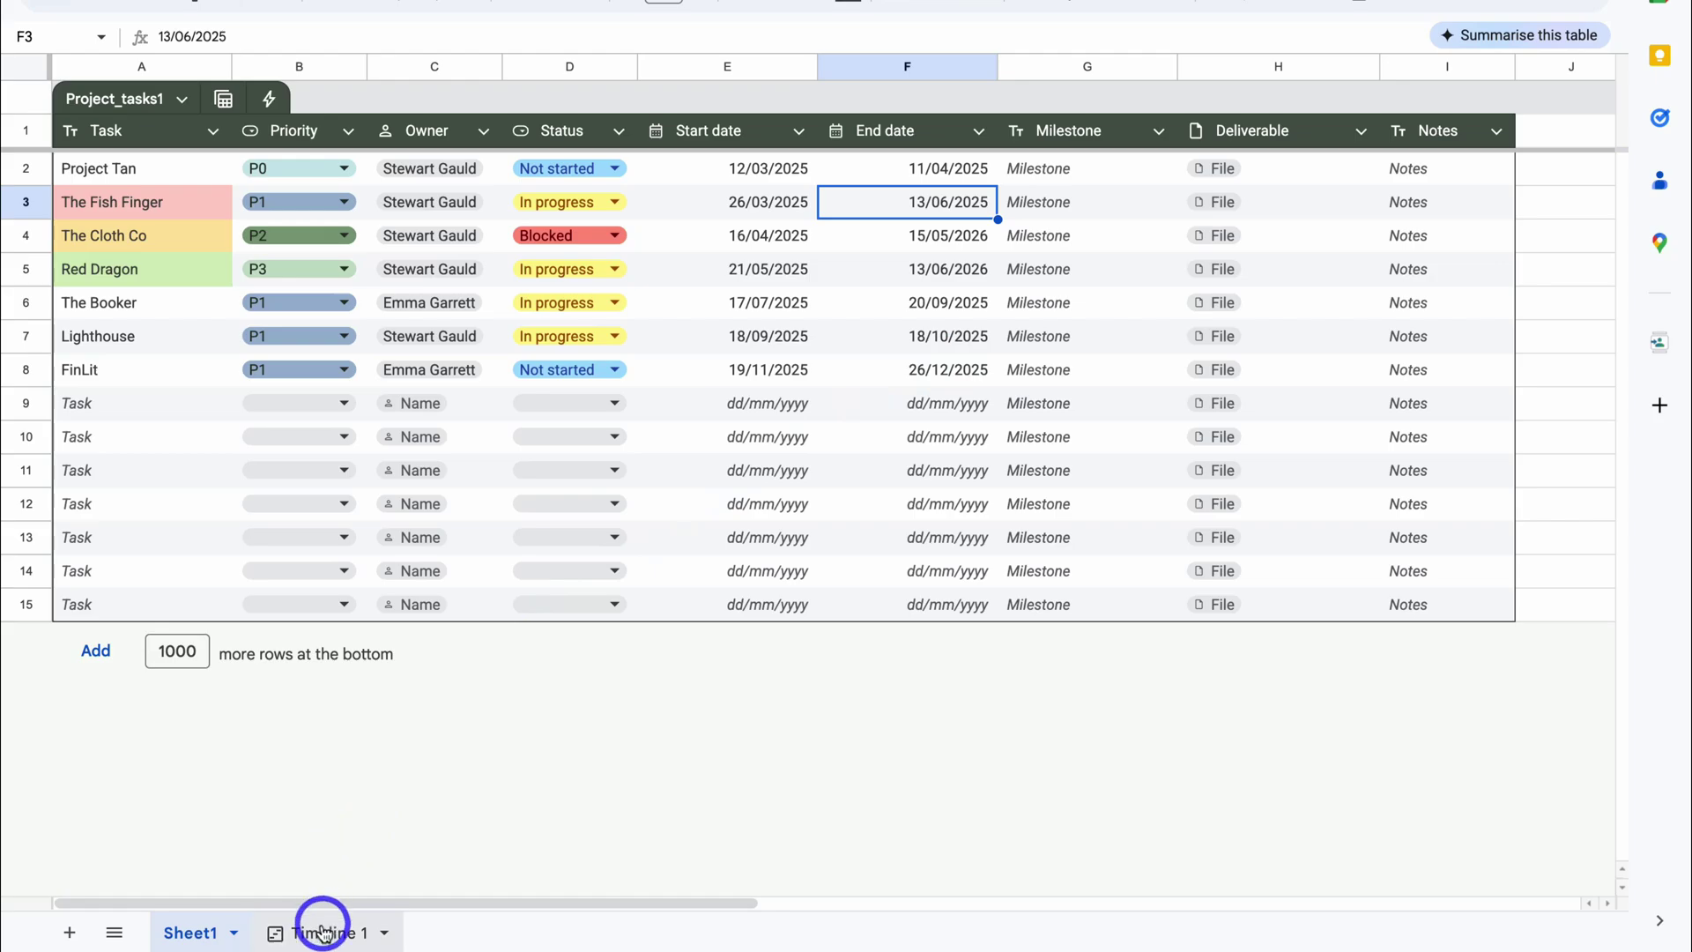
left_click(319, 931)
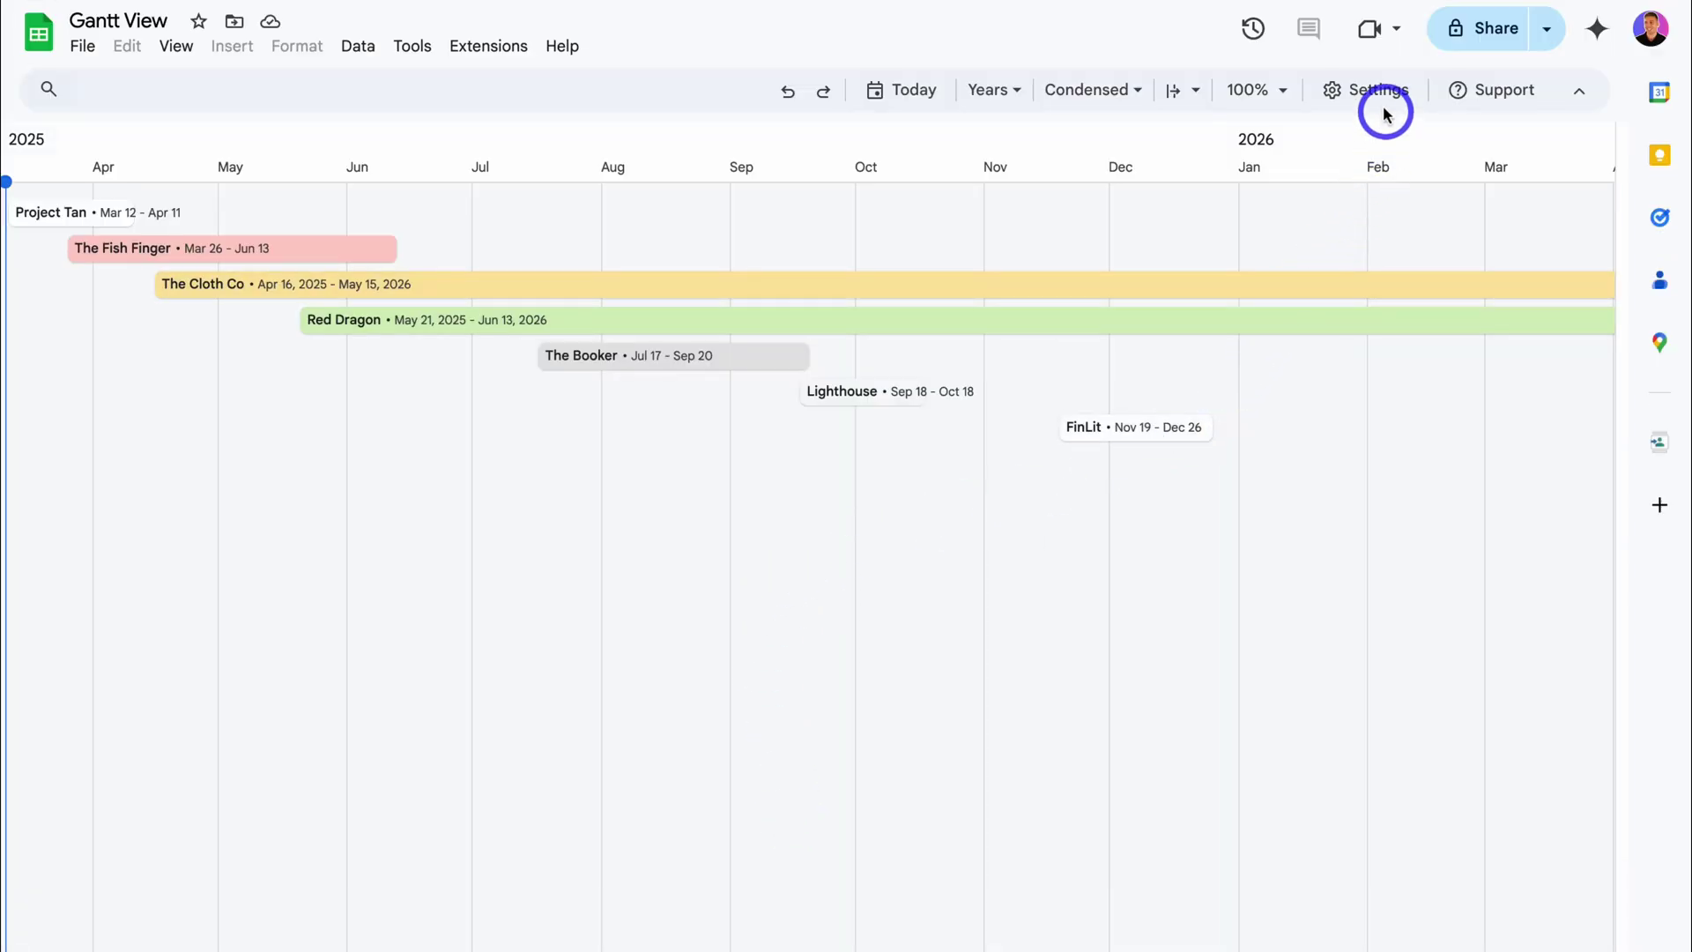
Step: Set Card details to Column B for priority, after trying Columns C and F
left_click(1380, 97)
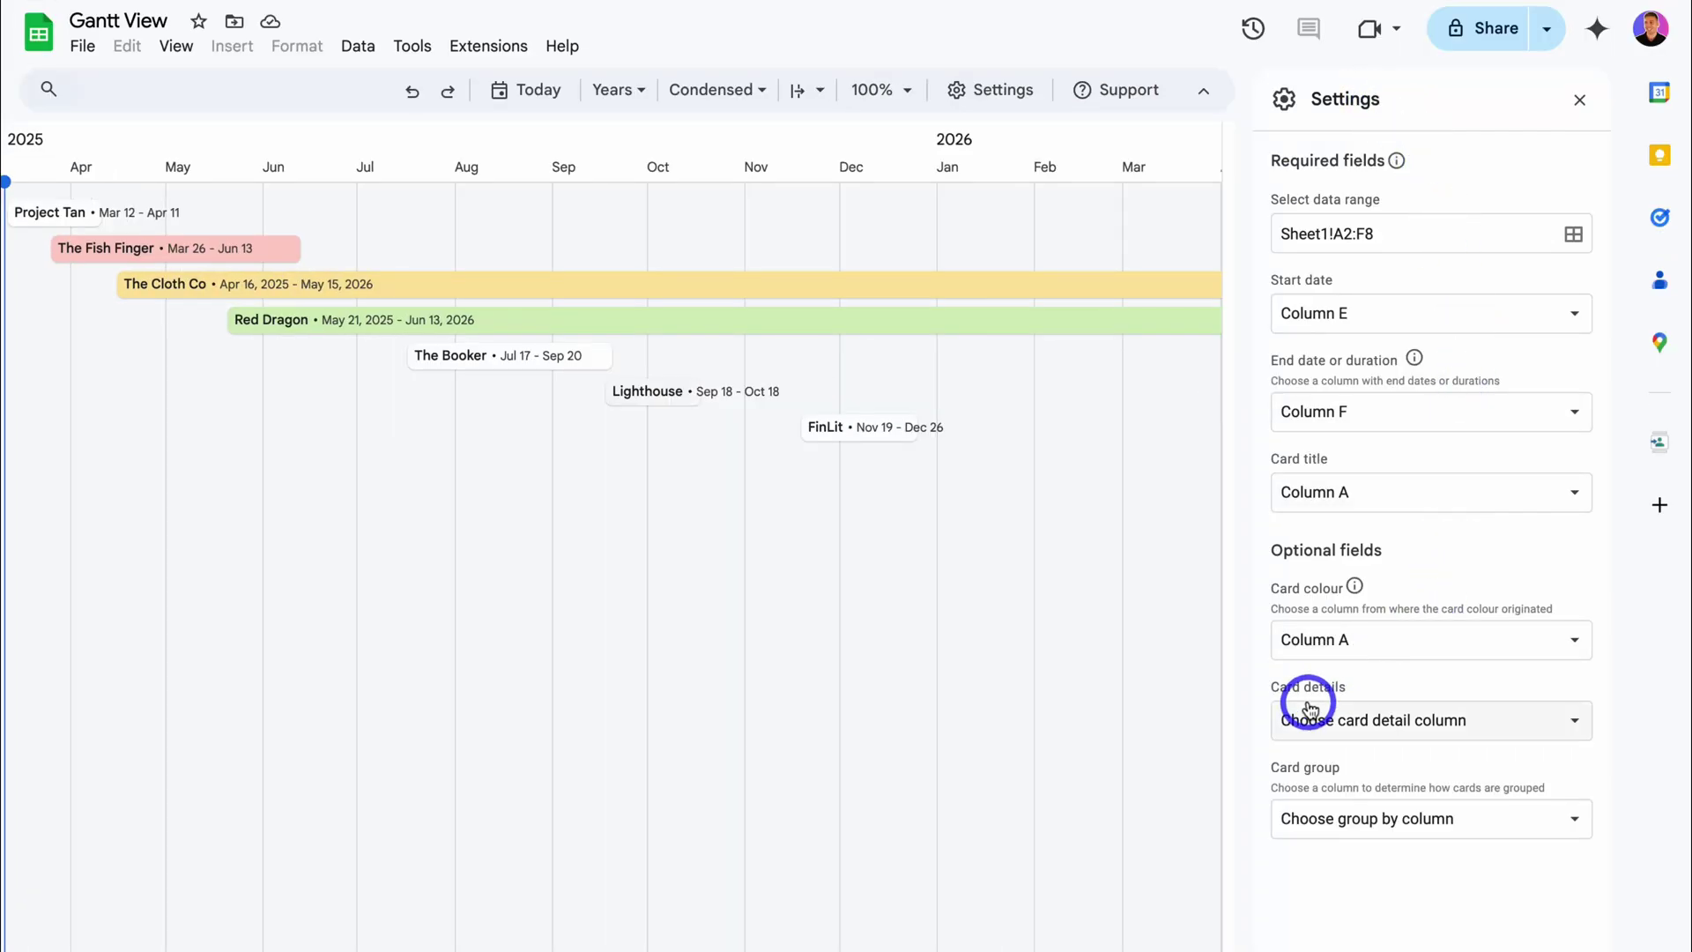
left_click(1469, 721)
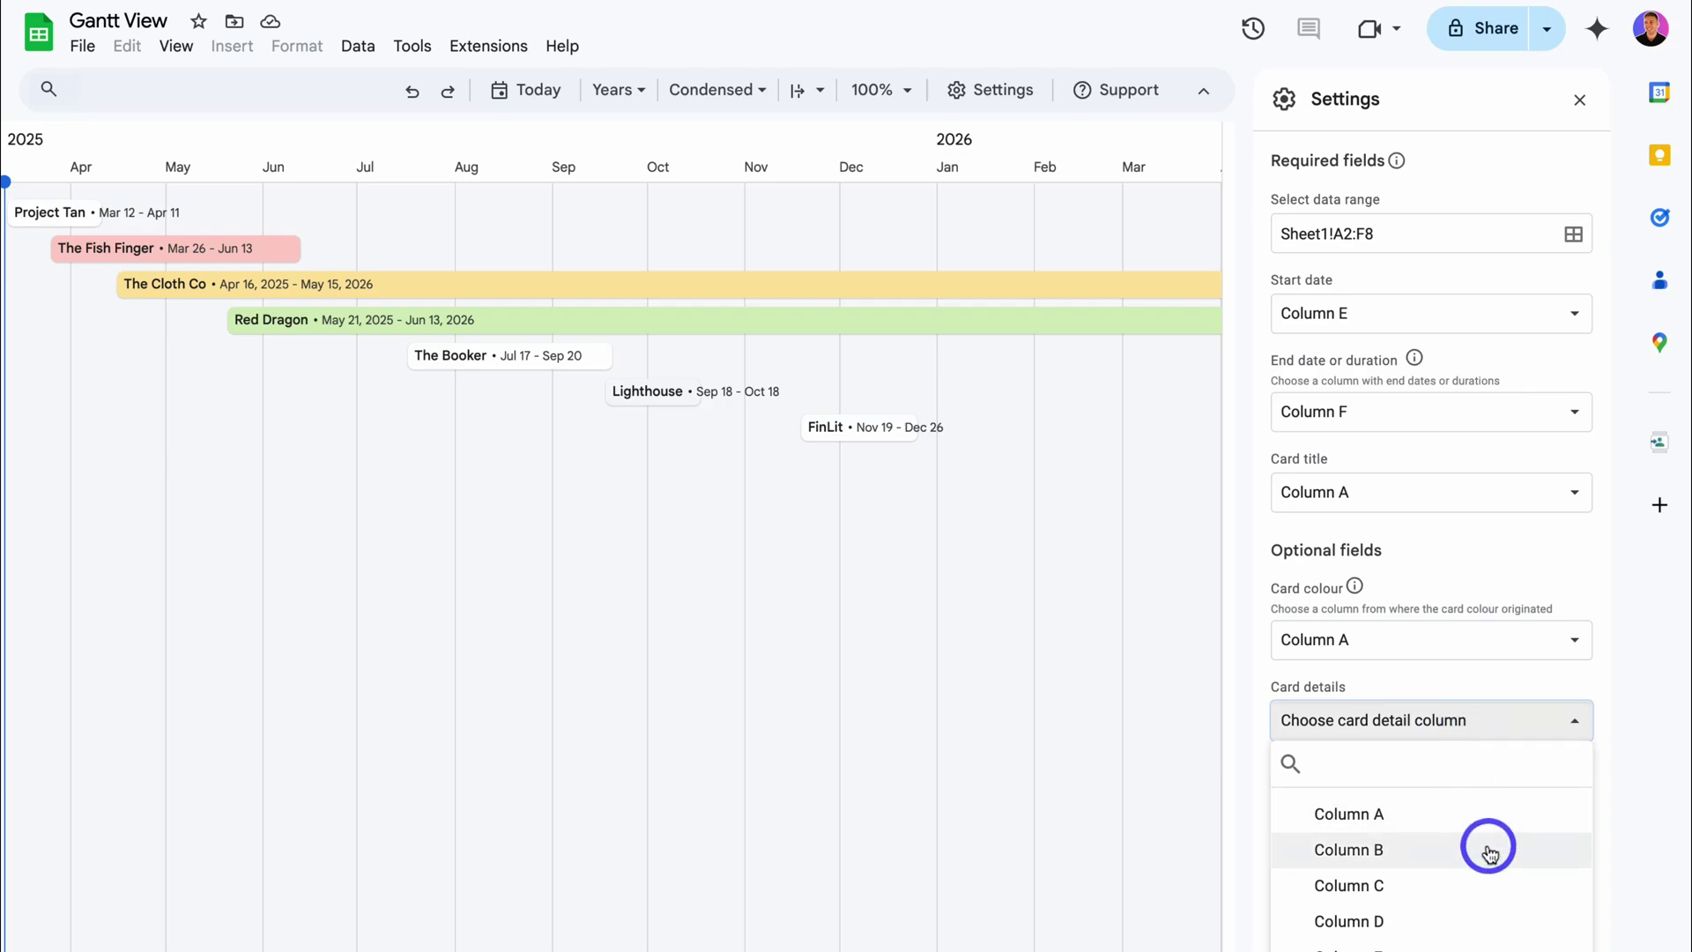
left_click(1492, 885)
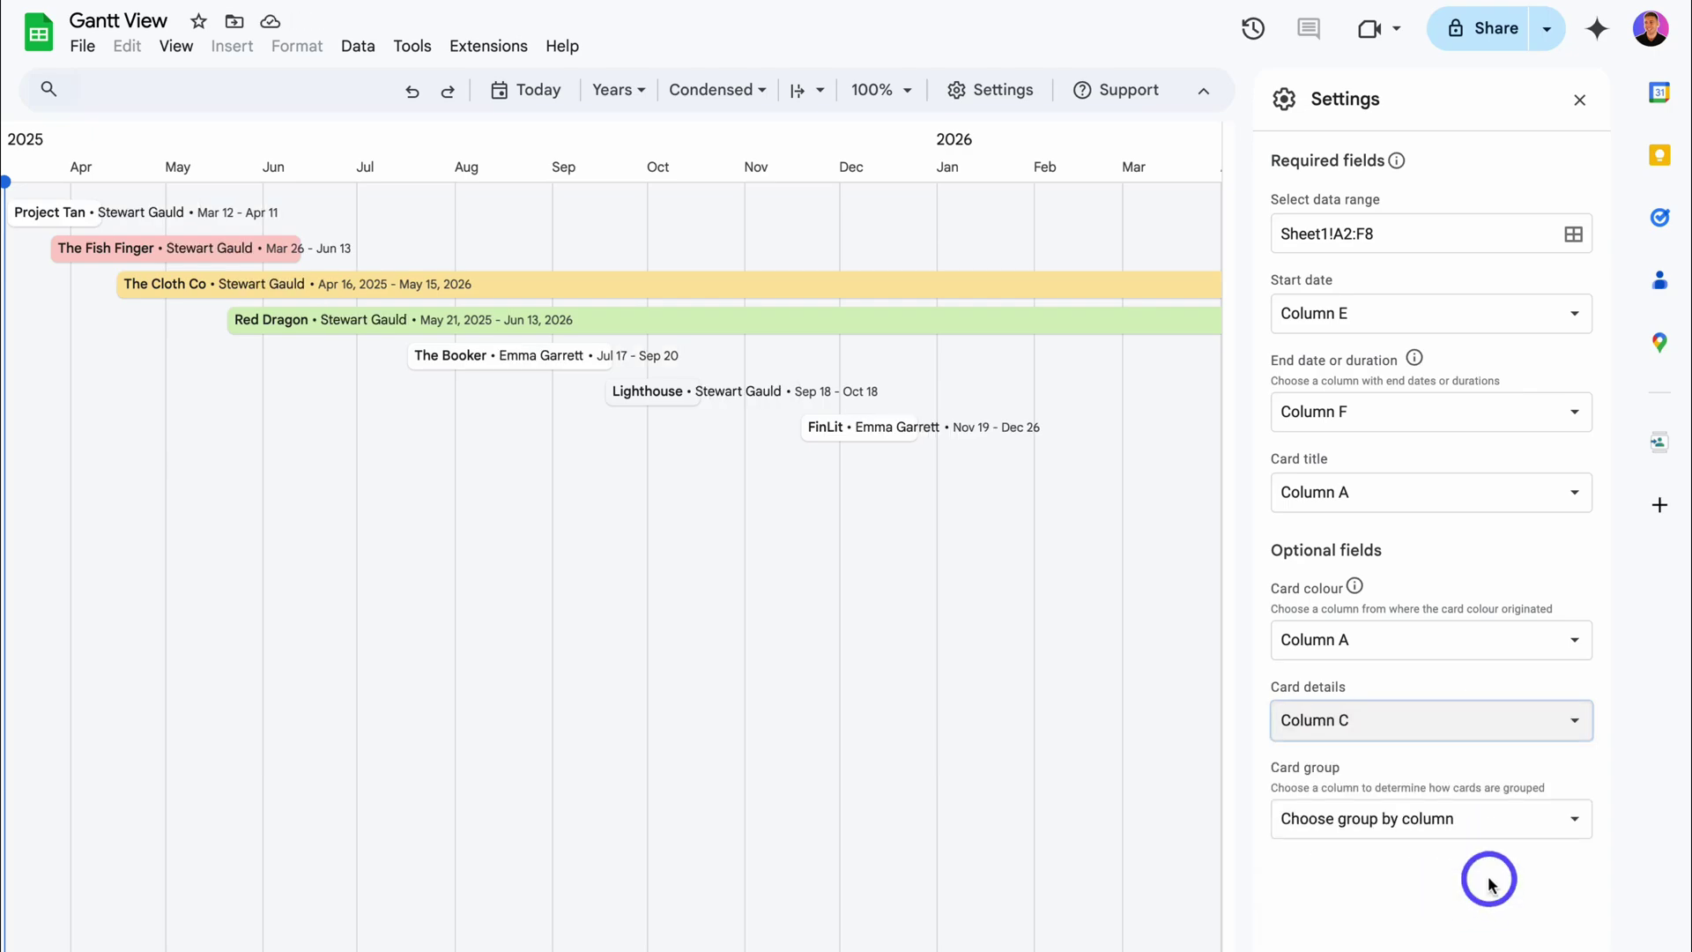
left_click(1477, 725)
left_click(1456, 672)
left_click(1450, 720)
left_click(1398, 533)
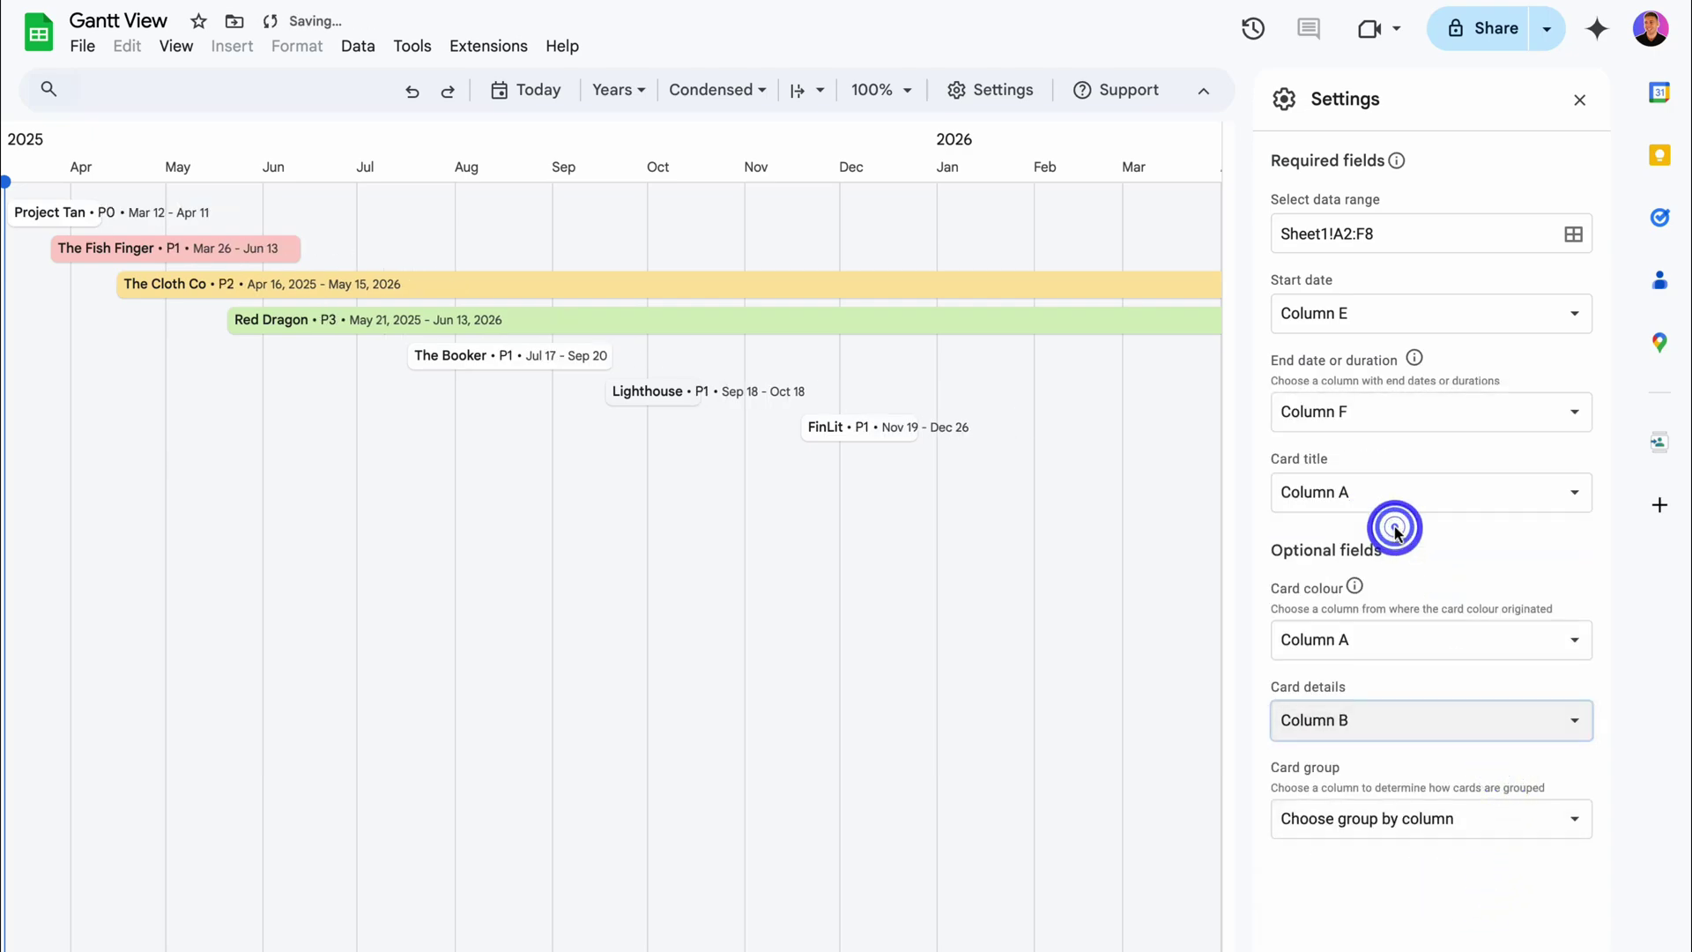
left_click(1580, 99)
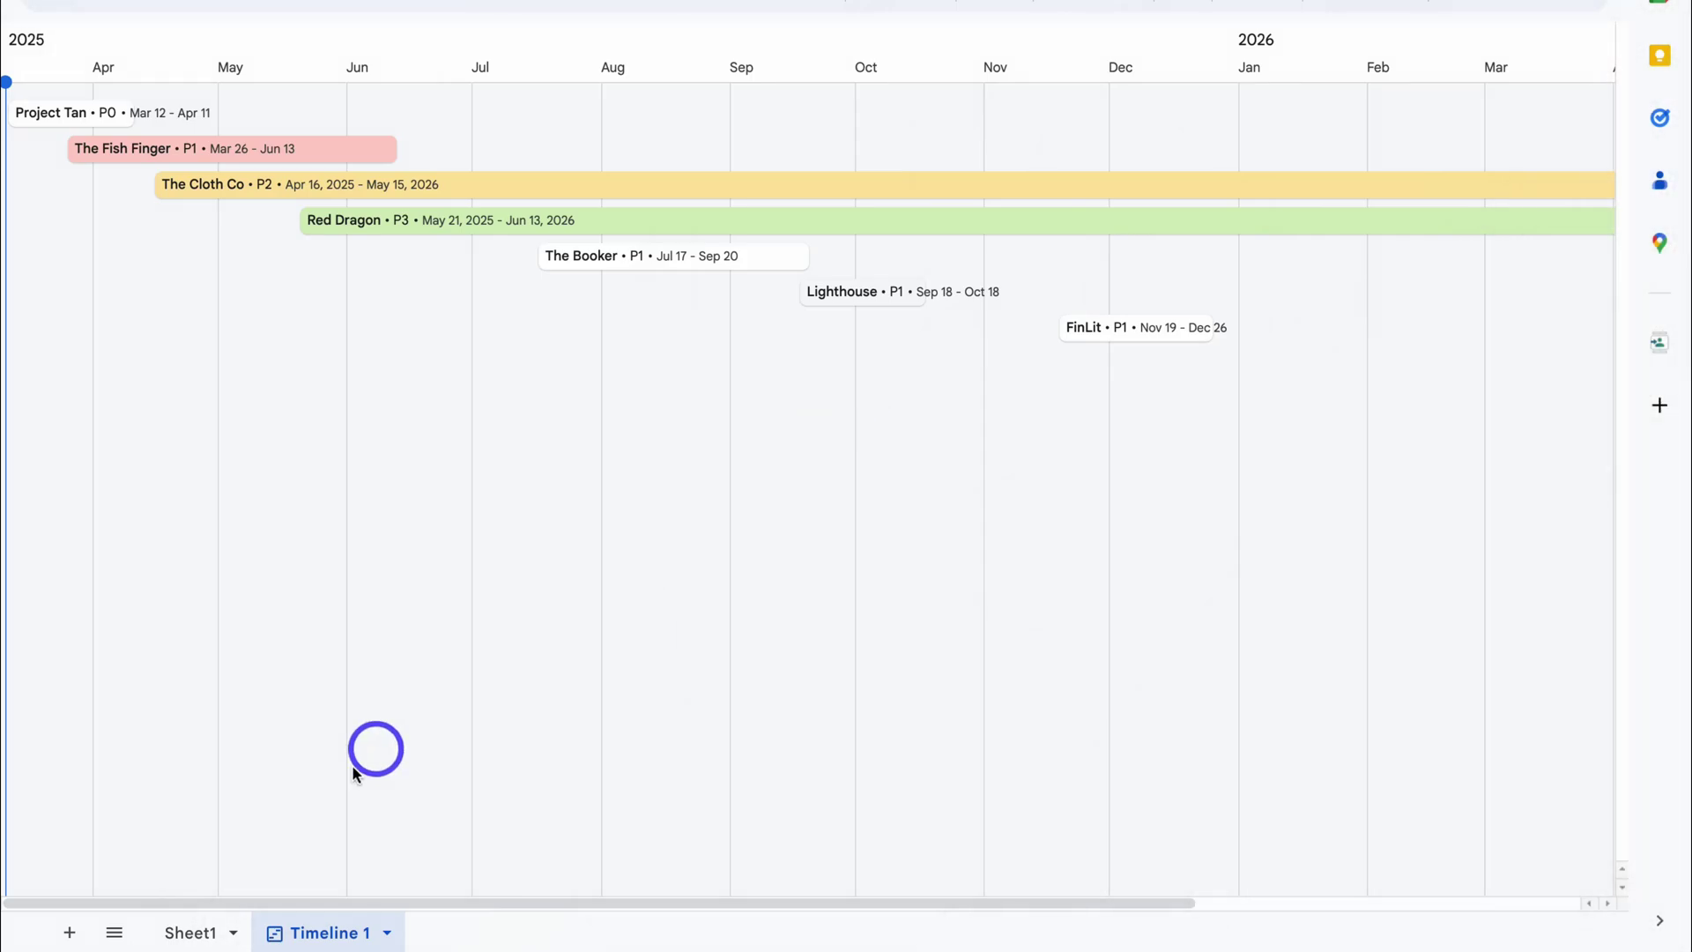
Step: Return to the Sheet1 Project_tasks1 table listing the seven projects
left_click(192, 934)
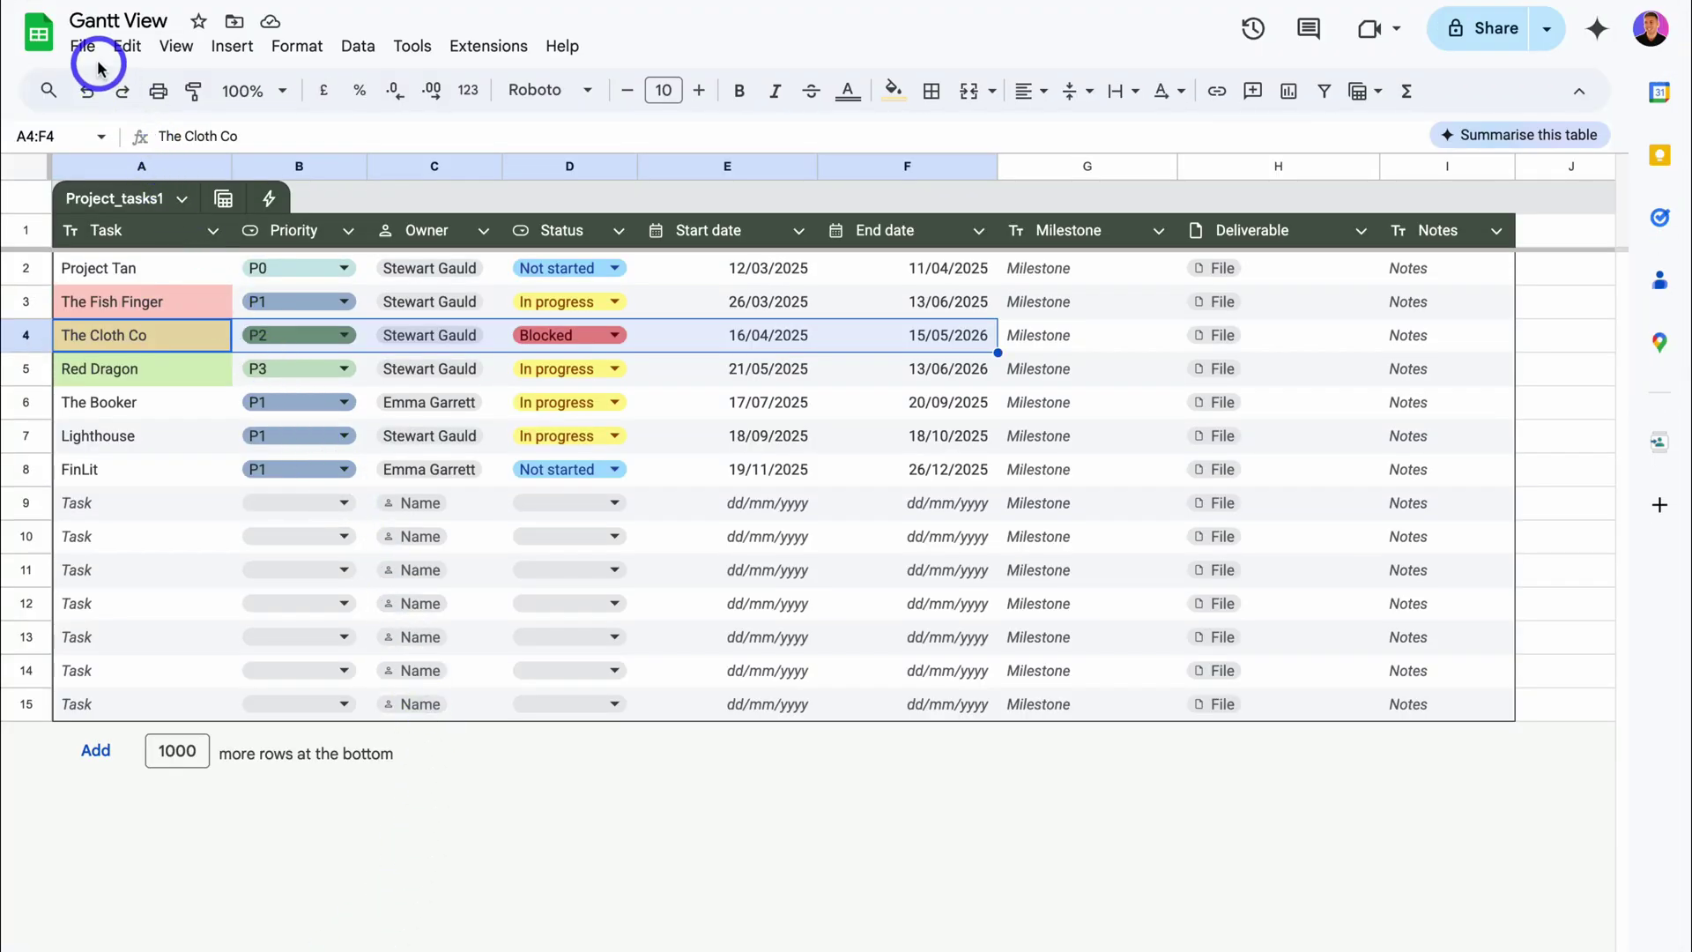
Step: Create a new spreadsheet from the Project management Gantt chart template in the gallery
left_click(83, 46)
mouse_move(114, 85)
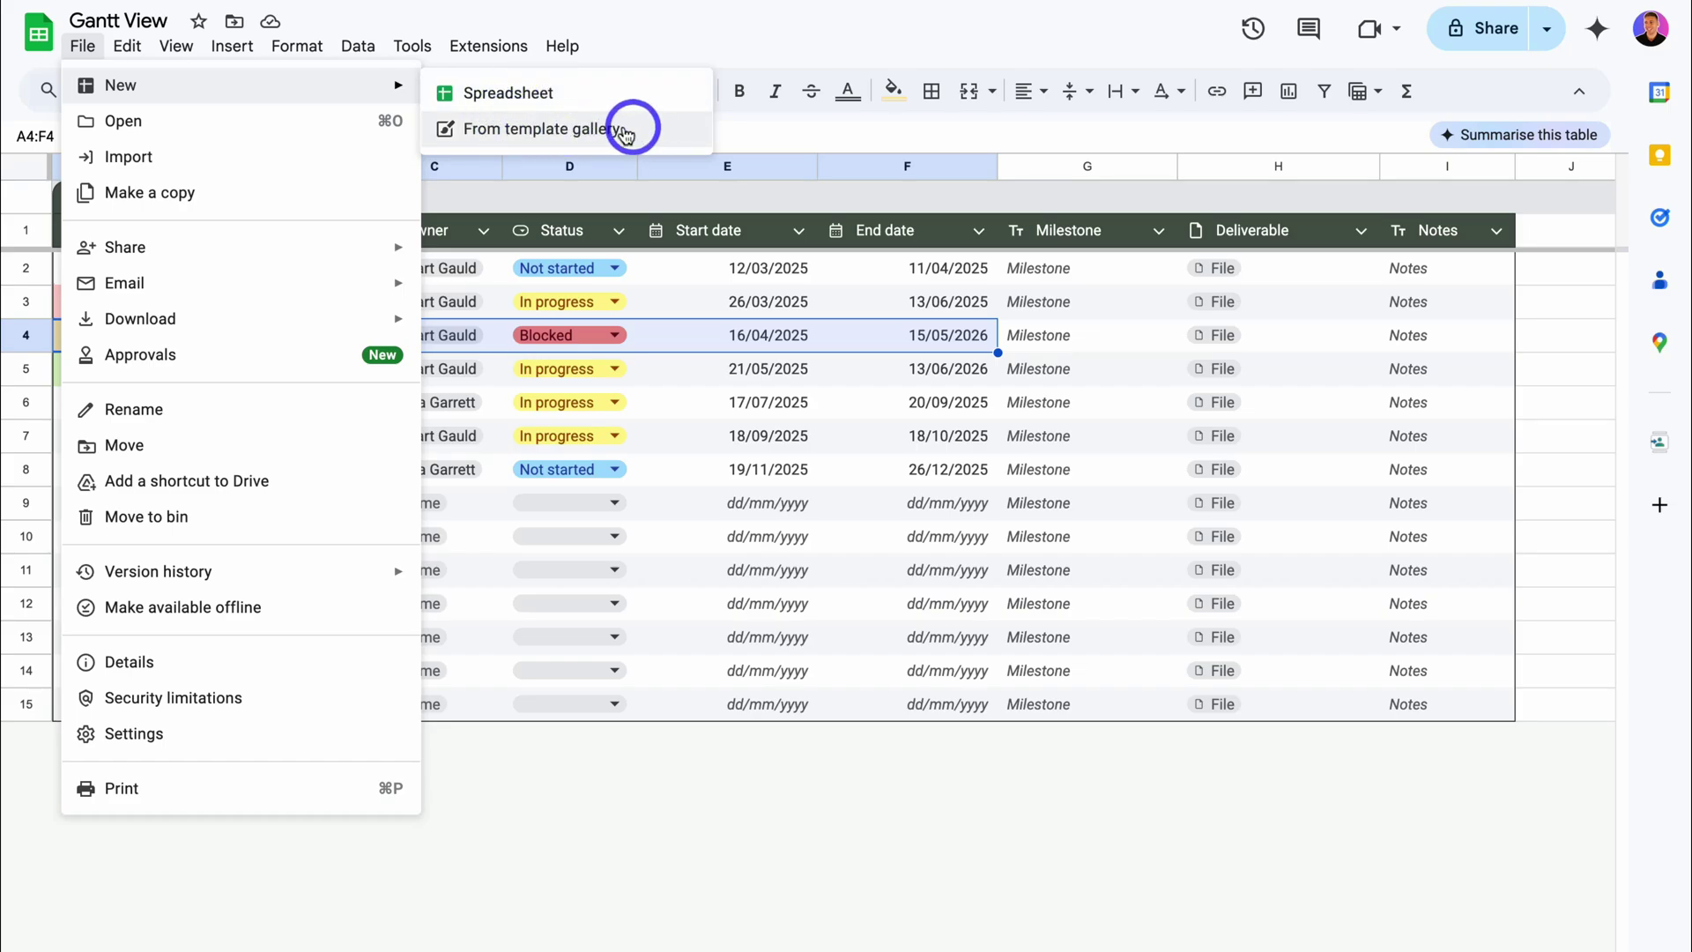
left_click(663, 137)
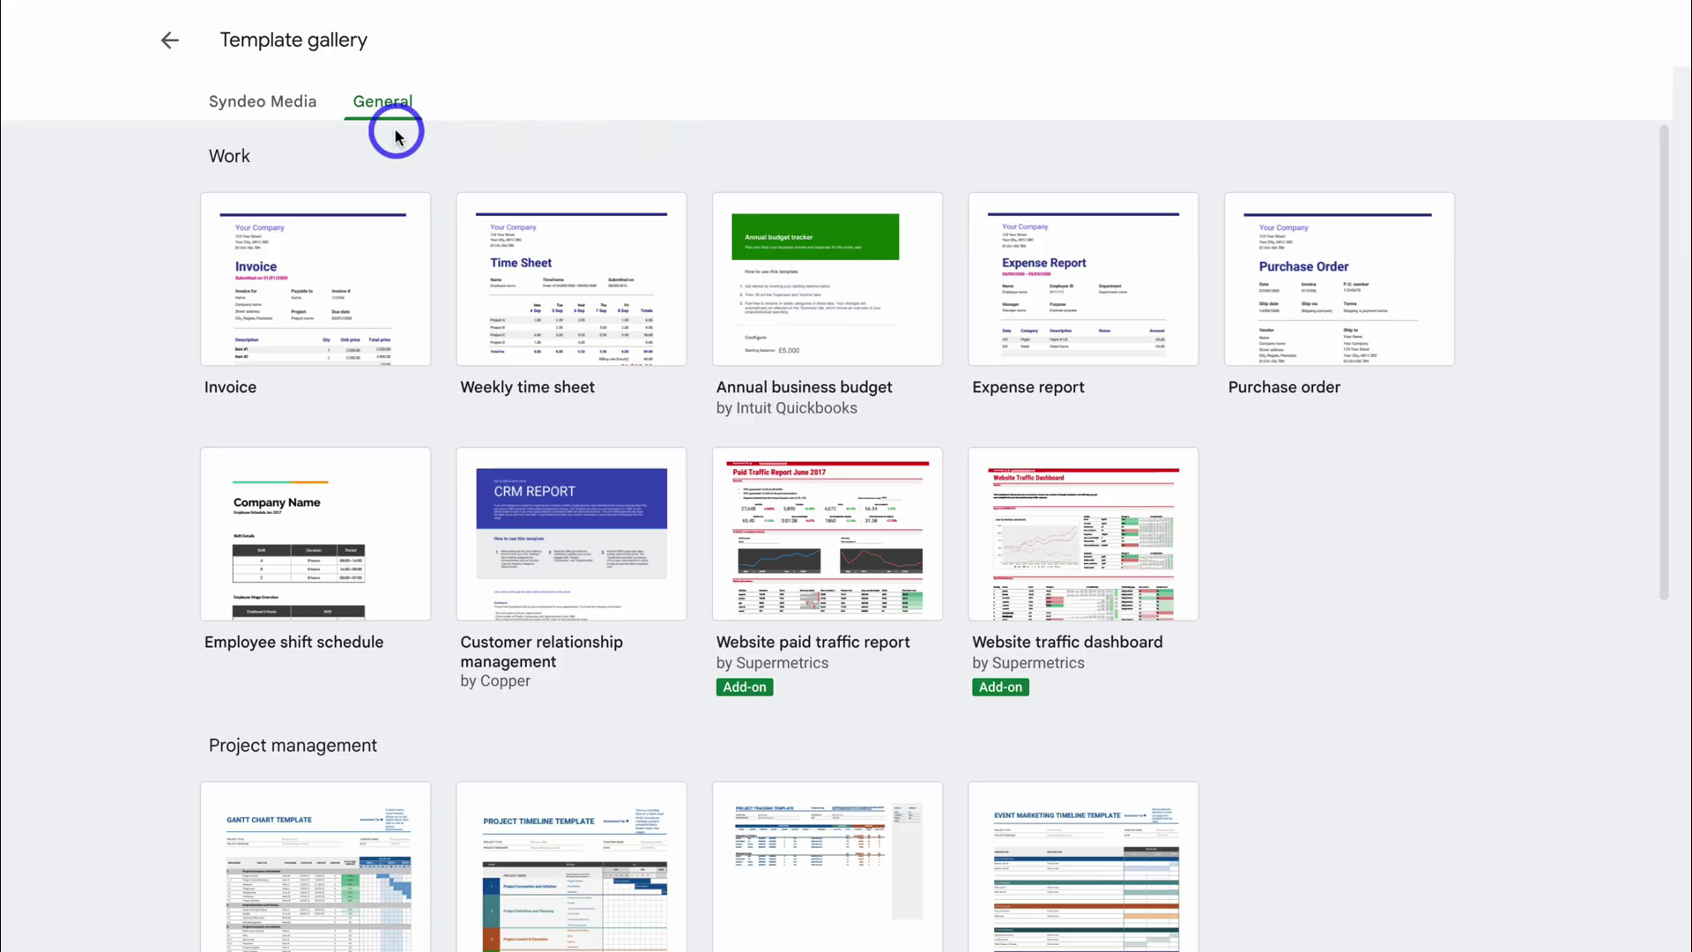
scroll(370, 374, "down", 3)
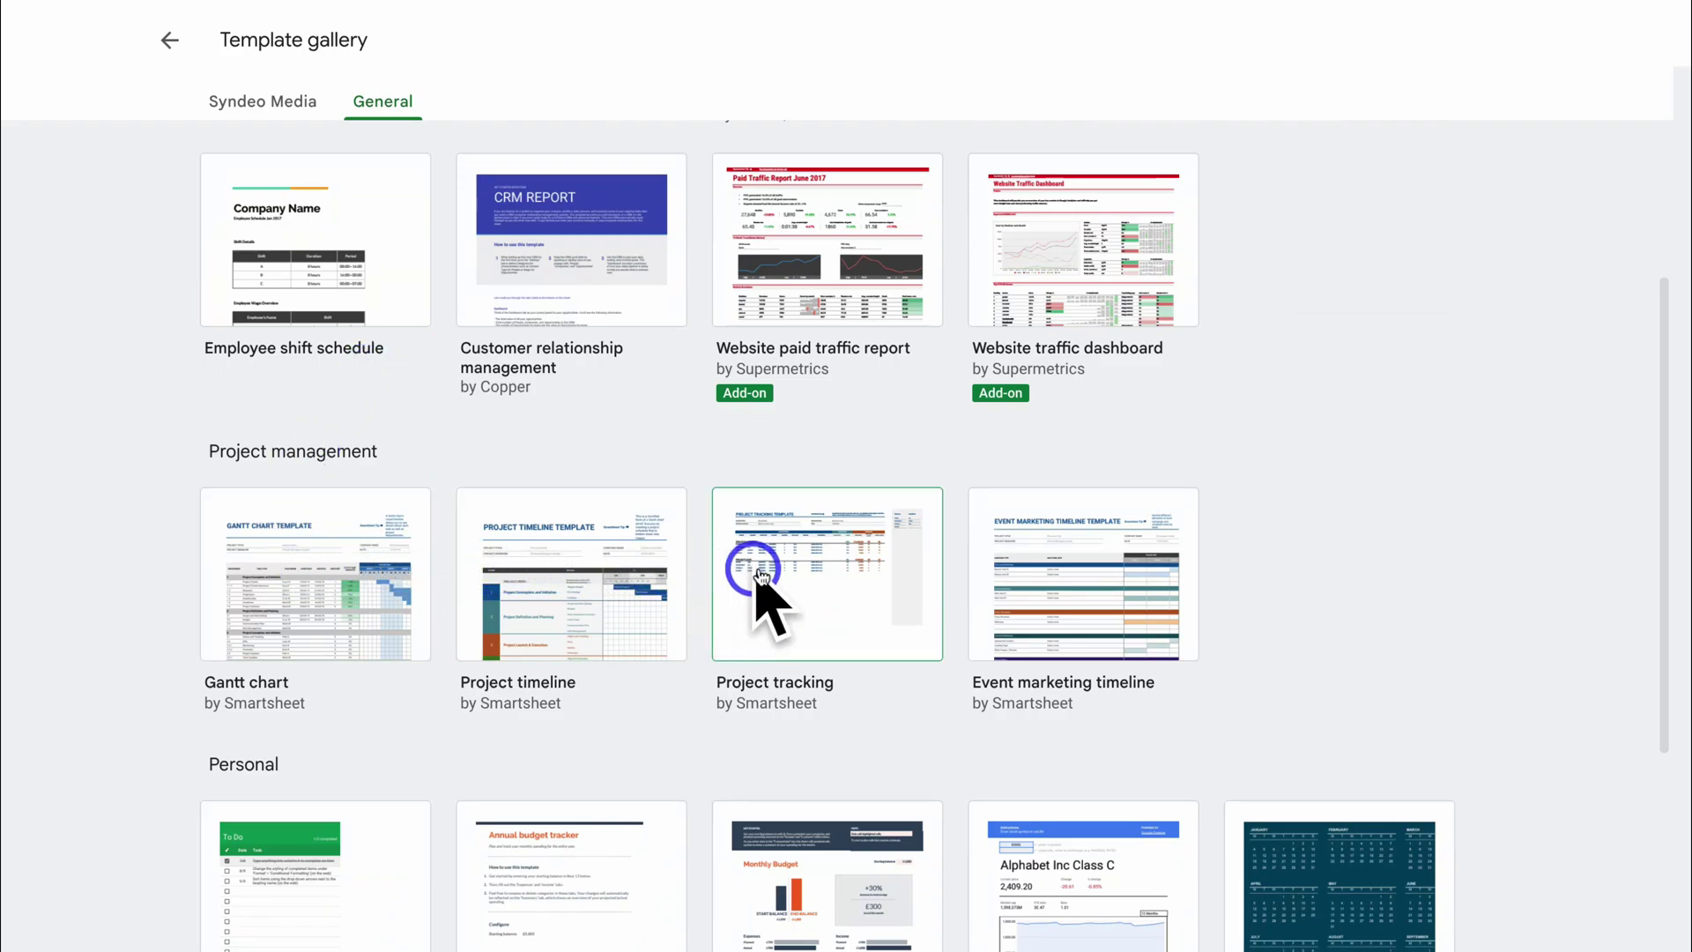
left_click(286, 591)
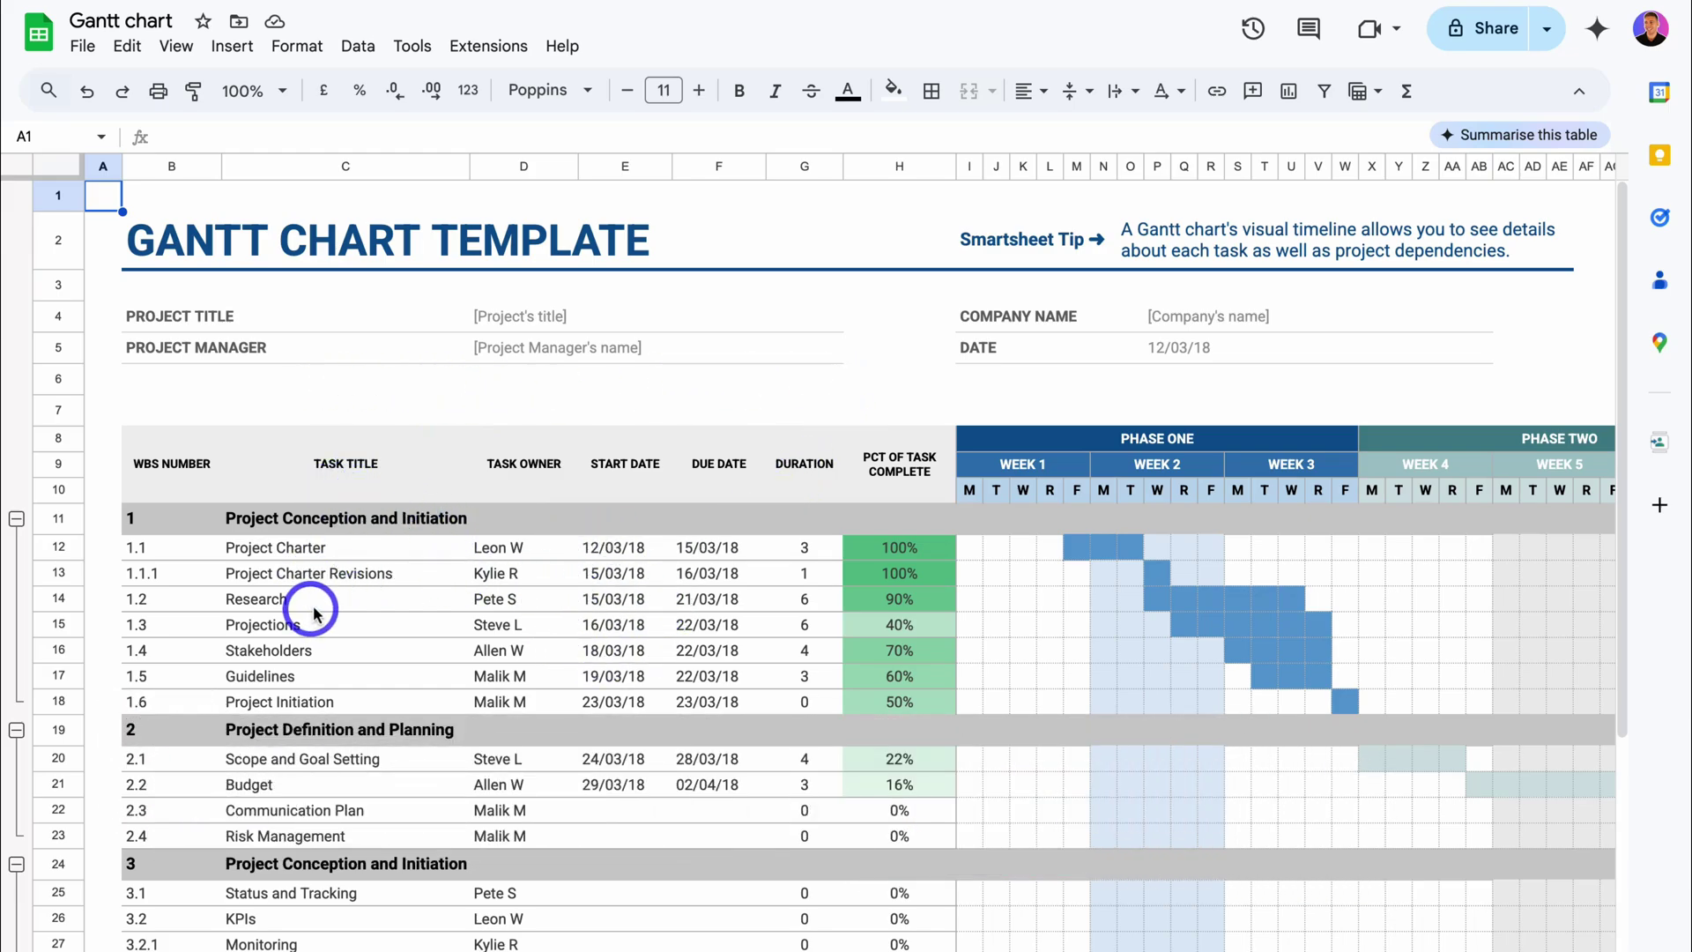
Step: Enter 16/03/18 as Project Charter Revisions' start date in E13
left_click(627, 573)
type("16/03/18")
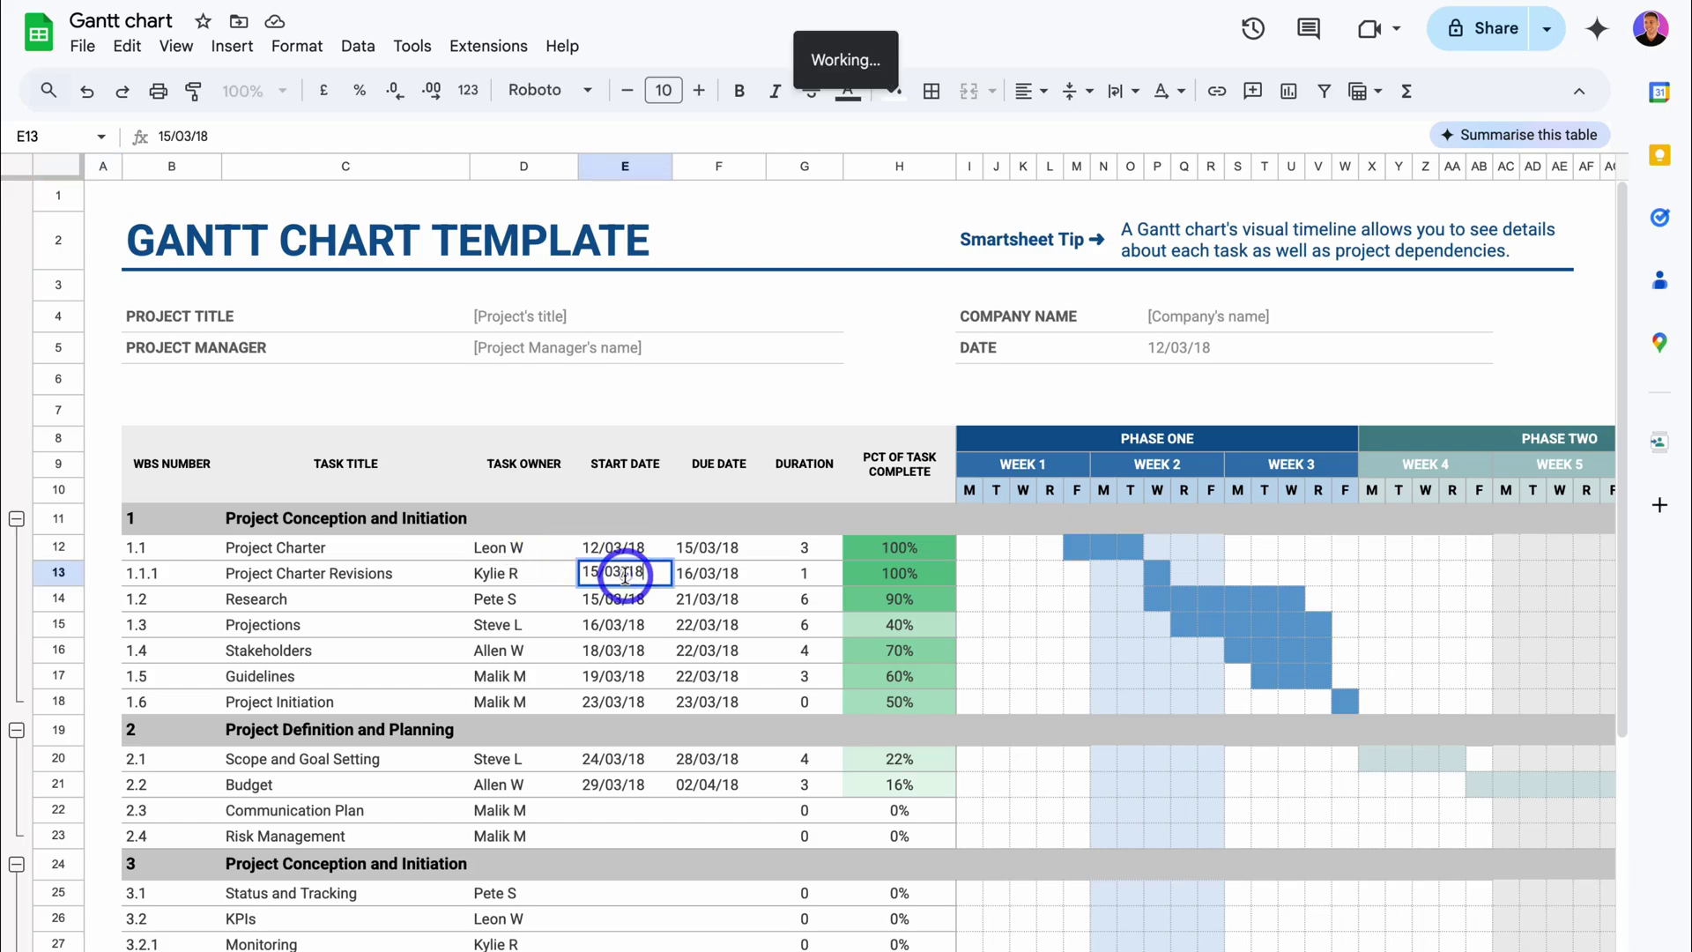
left_click(718, 575)
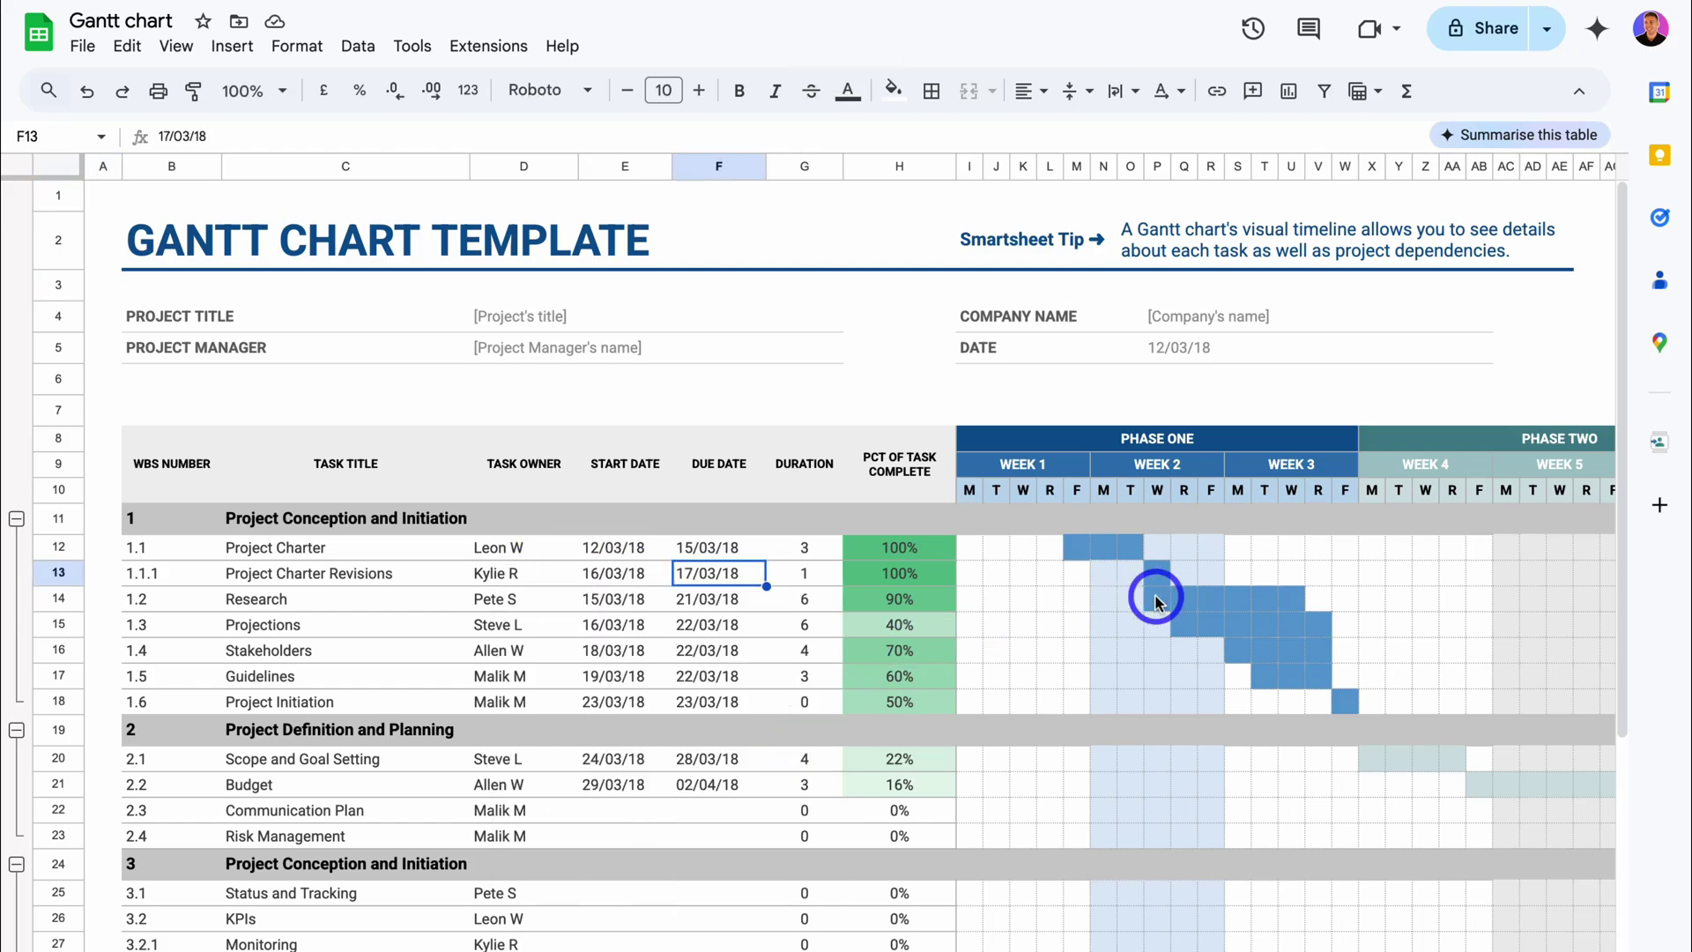
Step: Inspect the Gantt bars in weeks 3–4, selecting cells V15:X15 and V16
scroll(1155, 595, "right", 3)
left_click(1060, 607)
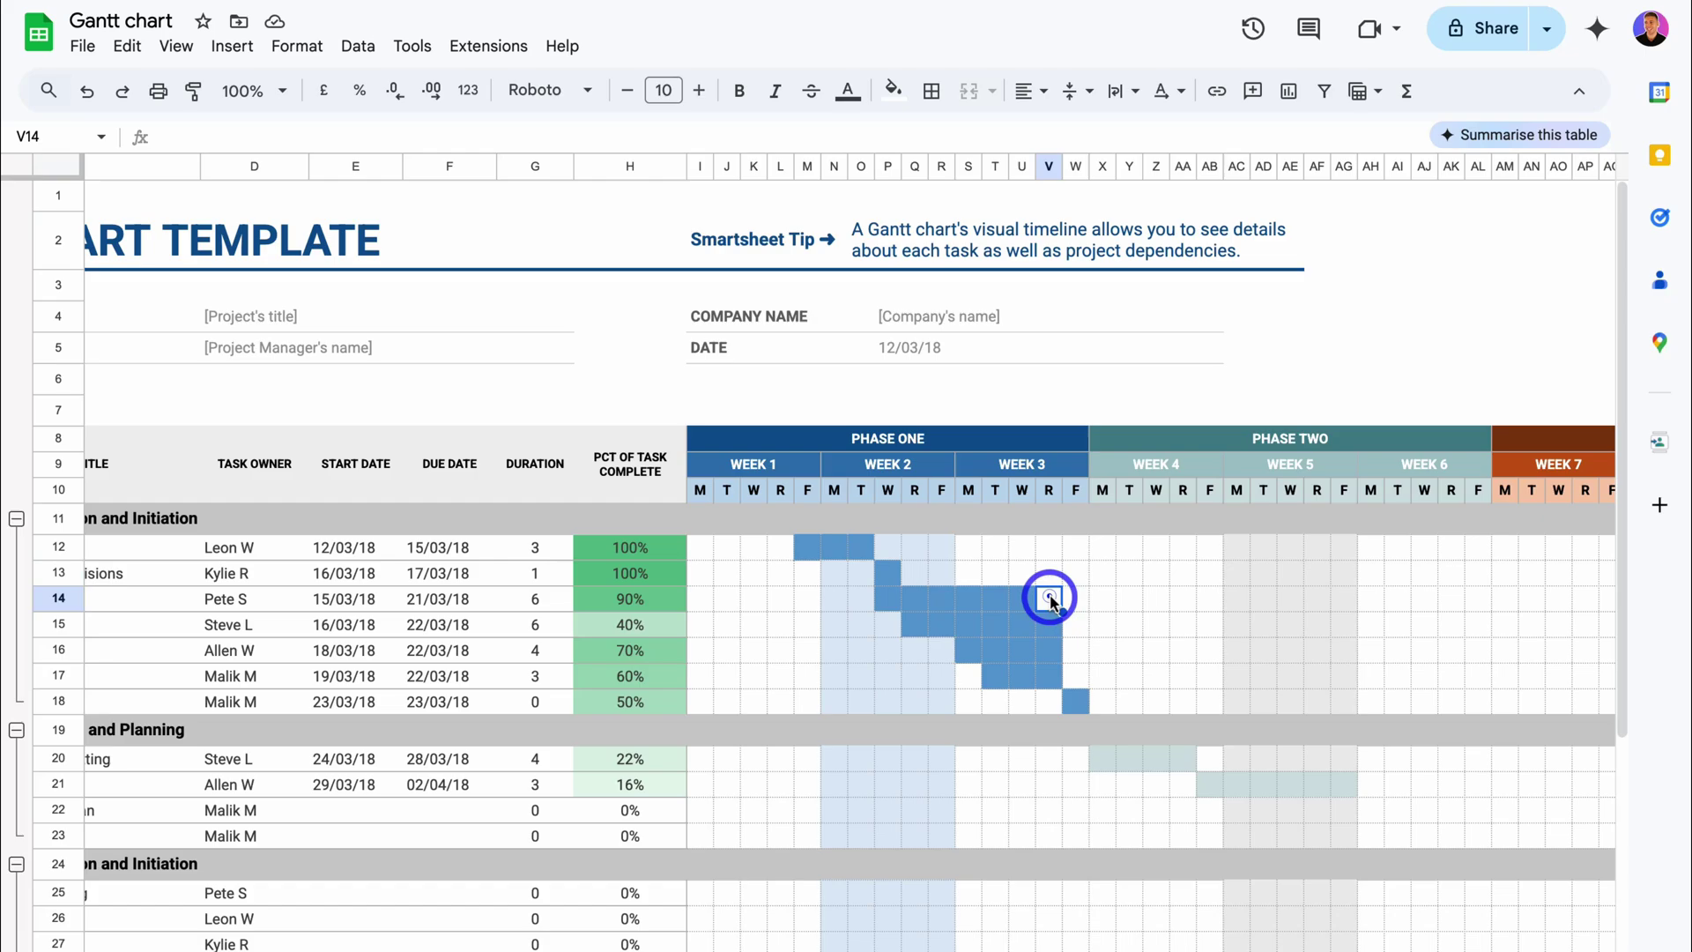
left_click(1118, 605)
scroll(1118, 605, "down", 3)
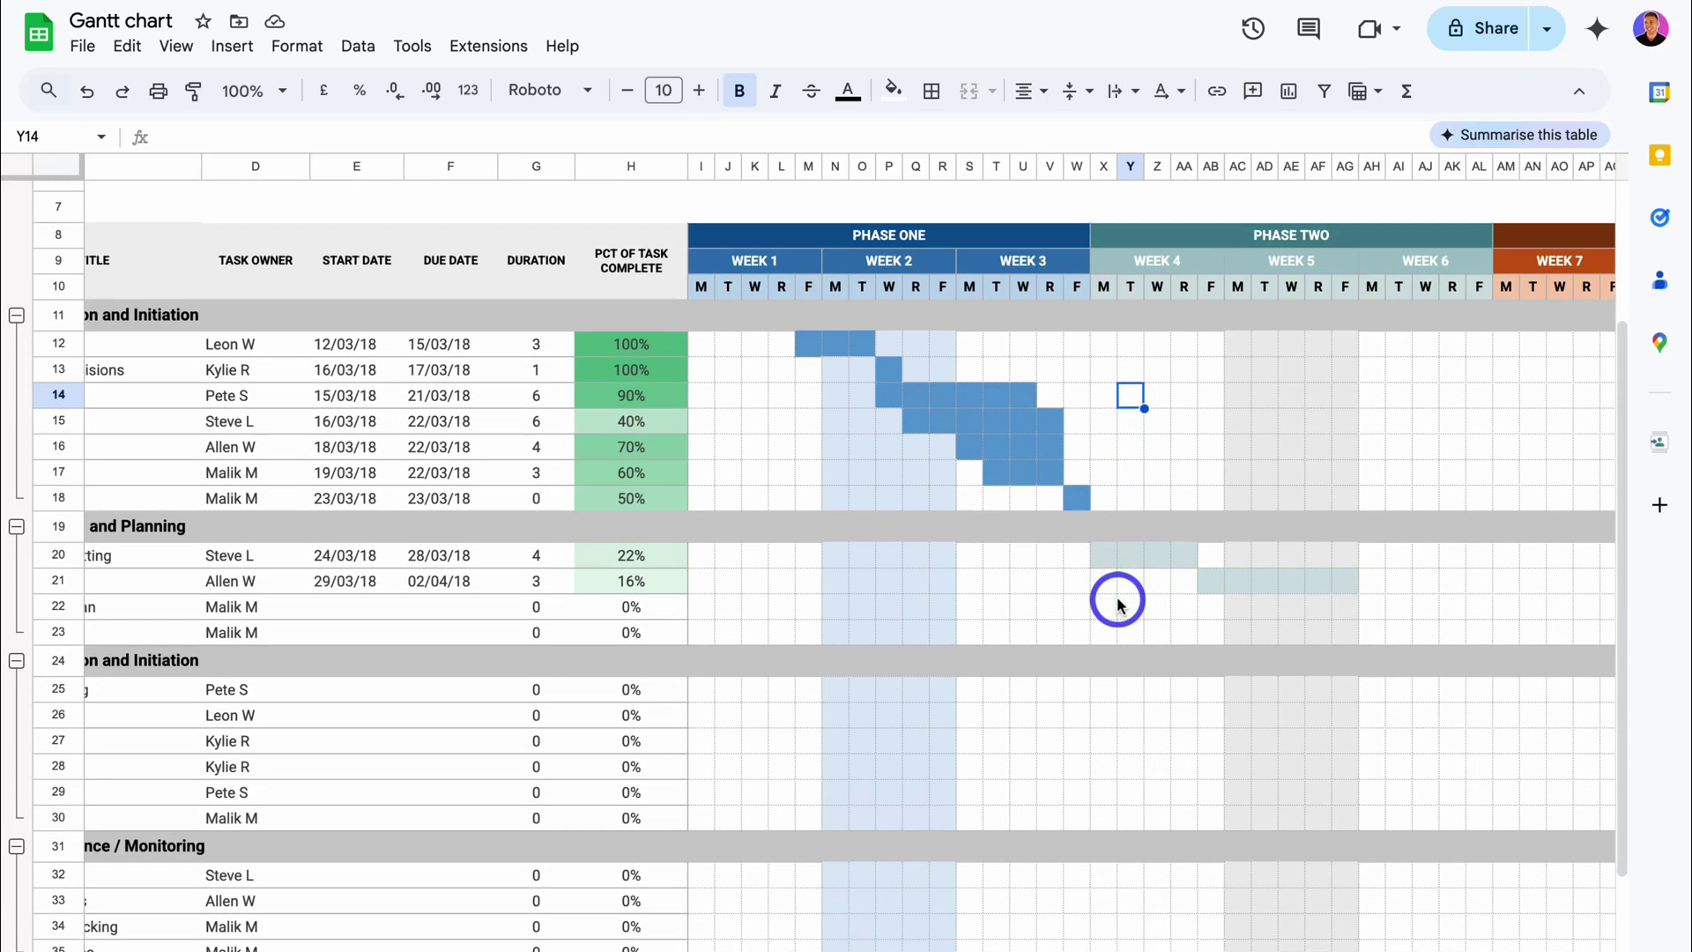
scroll(1118, 604, "up", 3)
left_click(1085, 627)
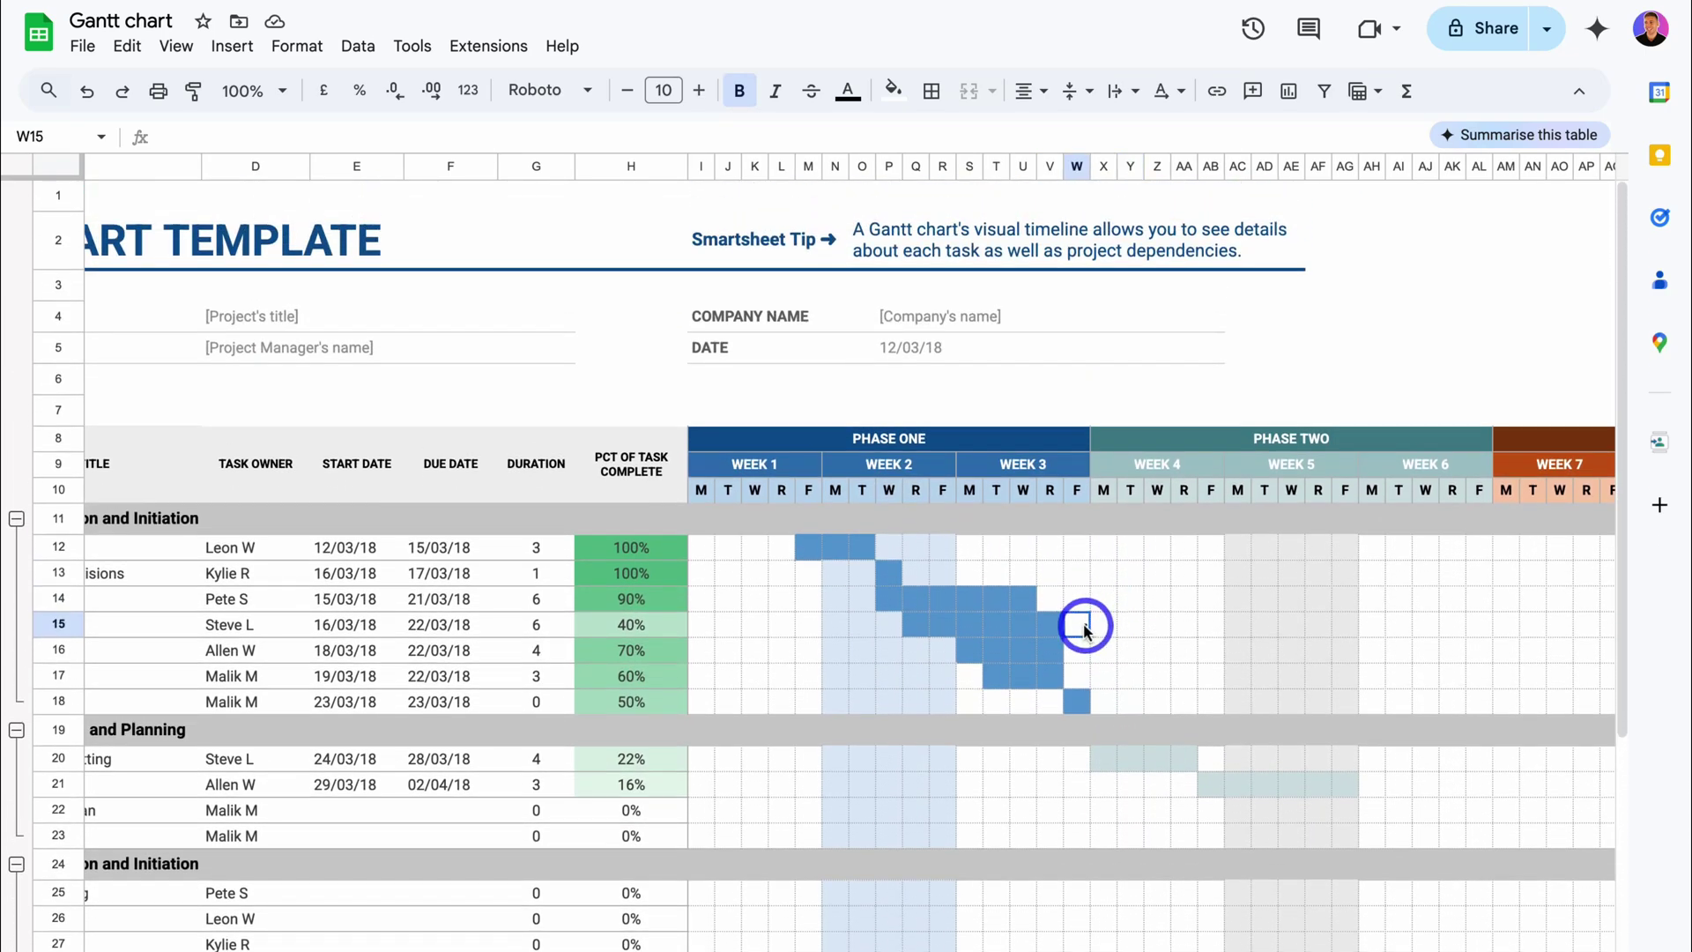
left_click_drag(1058, 629, 1134, 666)
left_click(1058, 652)
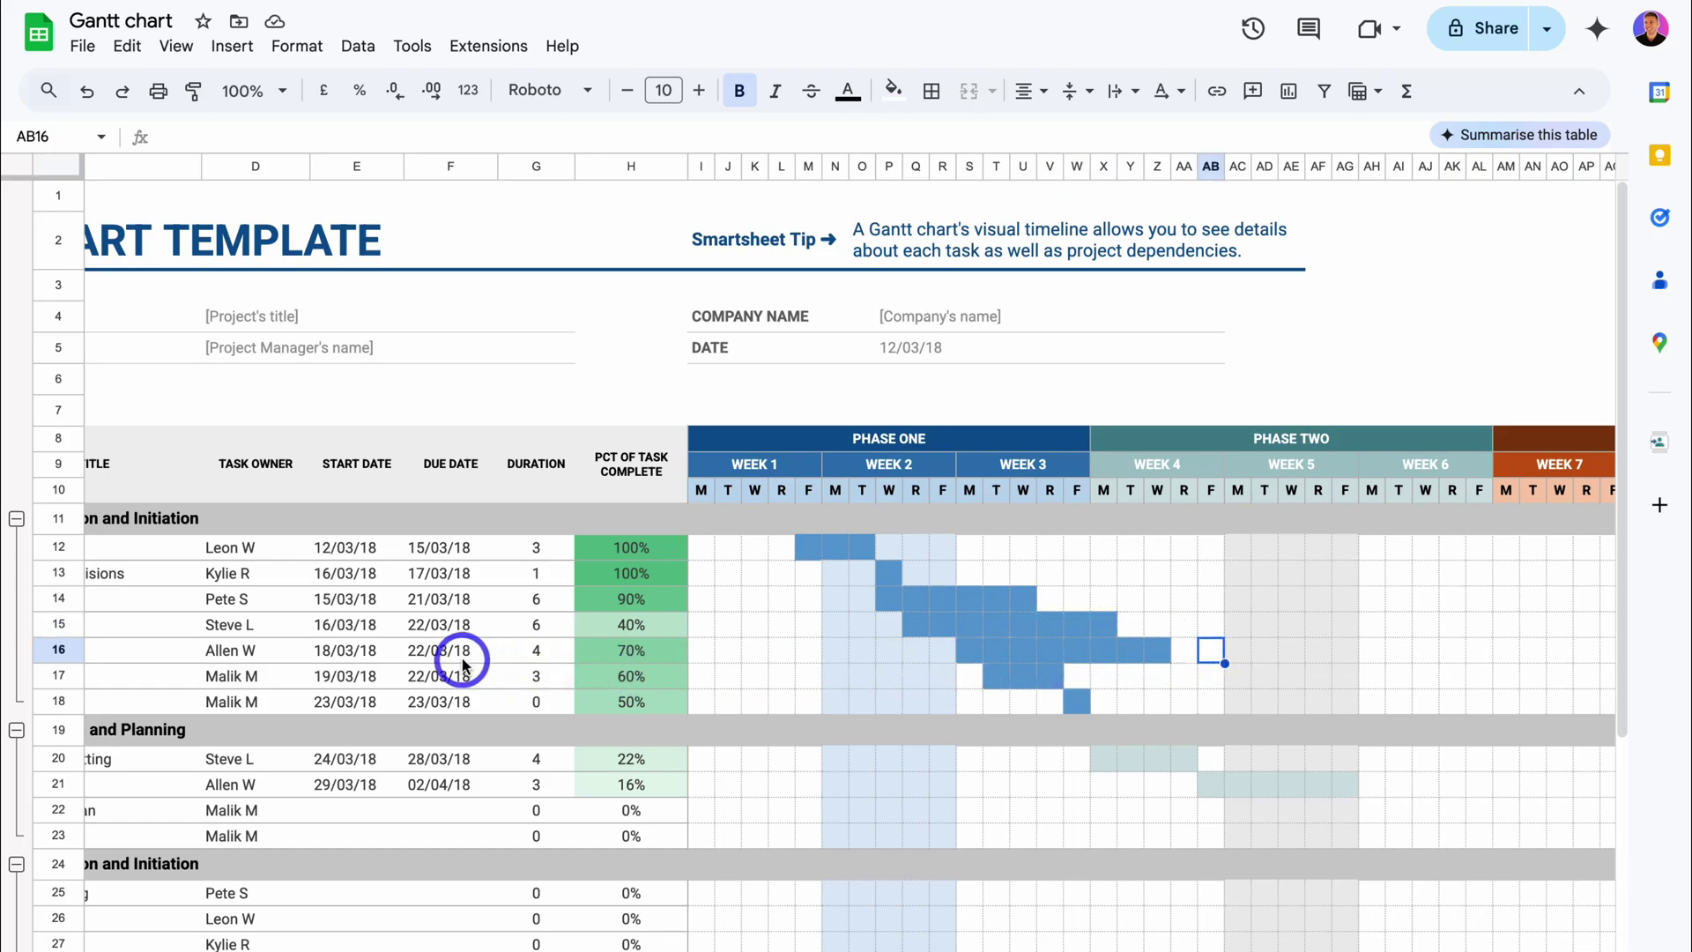
scroll(461, 662, "left", 3)
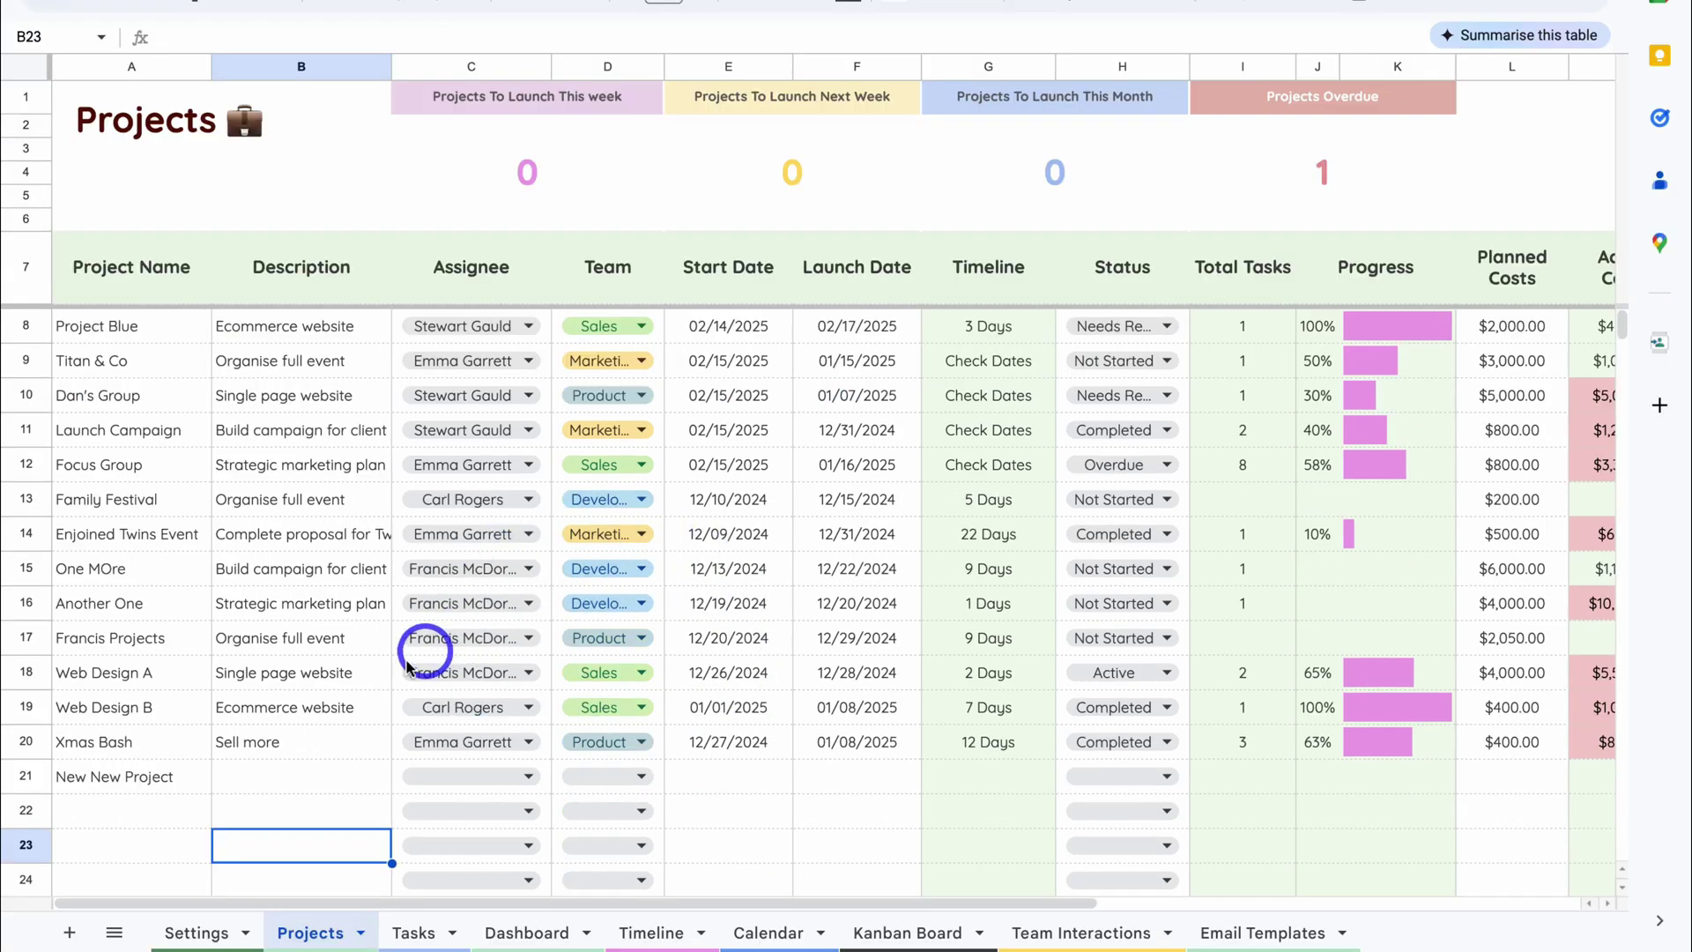
Step: Move from the Tasks sheet to the Dashboard to review One MOre's $6,000.00 planned vs $1,100.00 actual cost
left_click(416, 931)
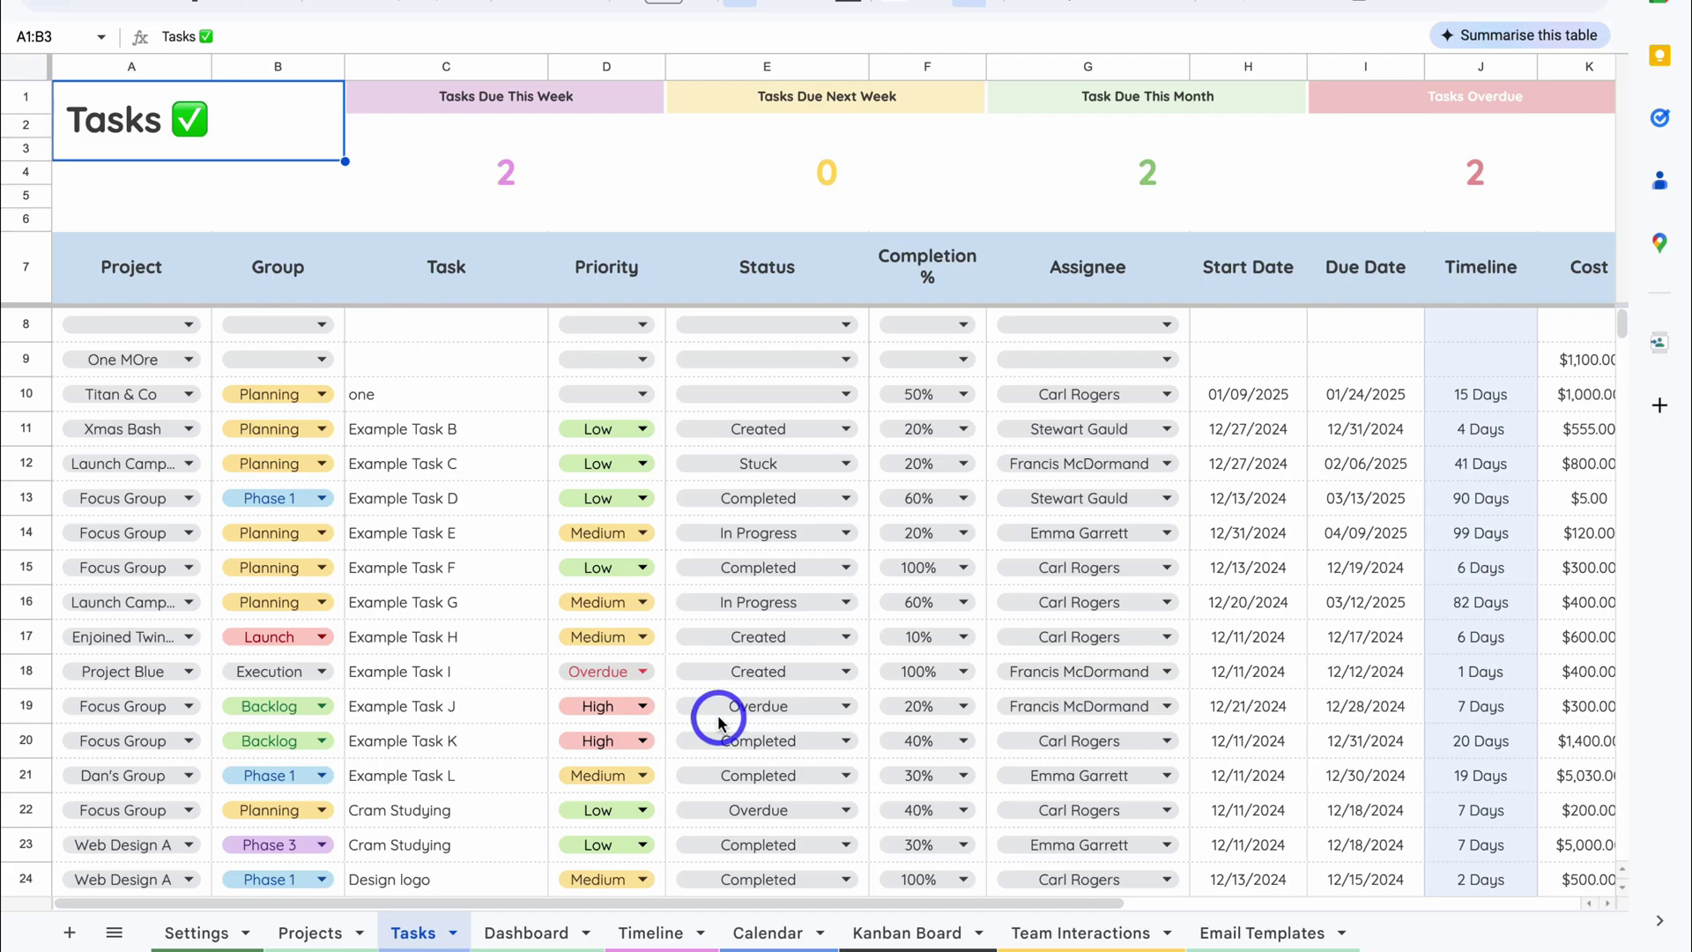
left_click(526, 933)
scroll(826, 860, "down", 6)
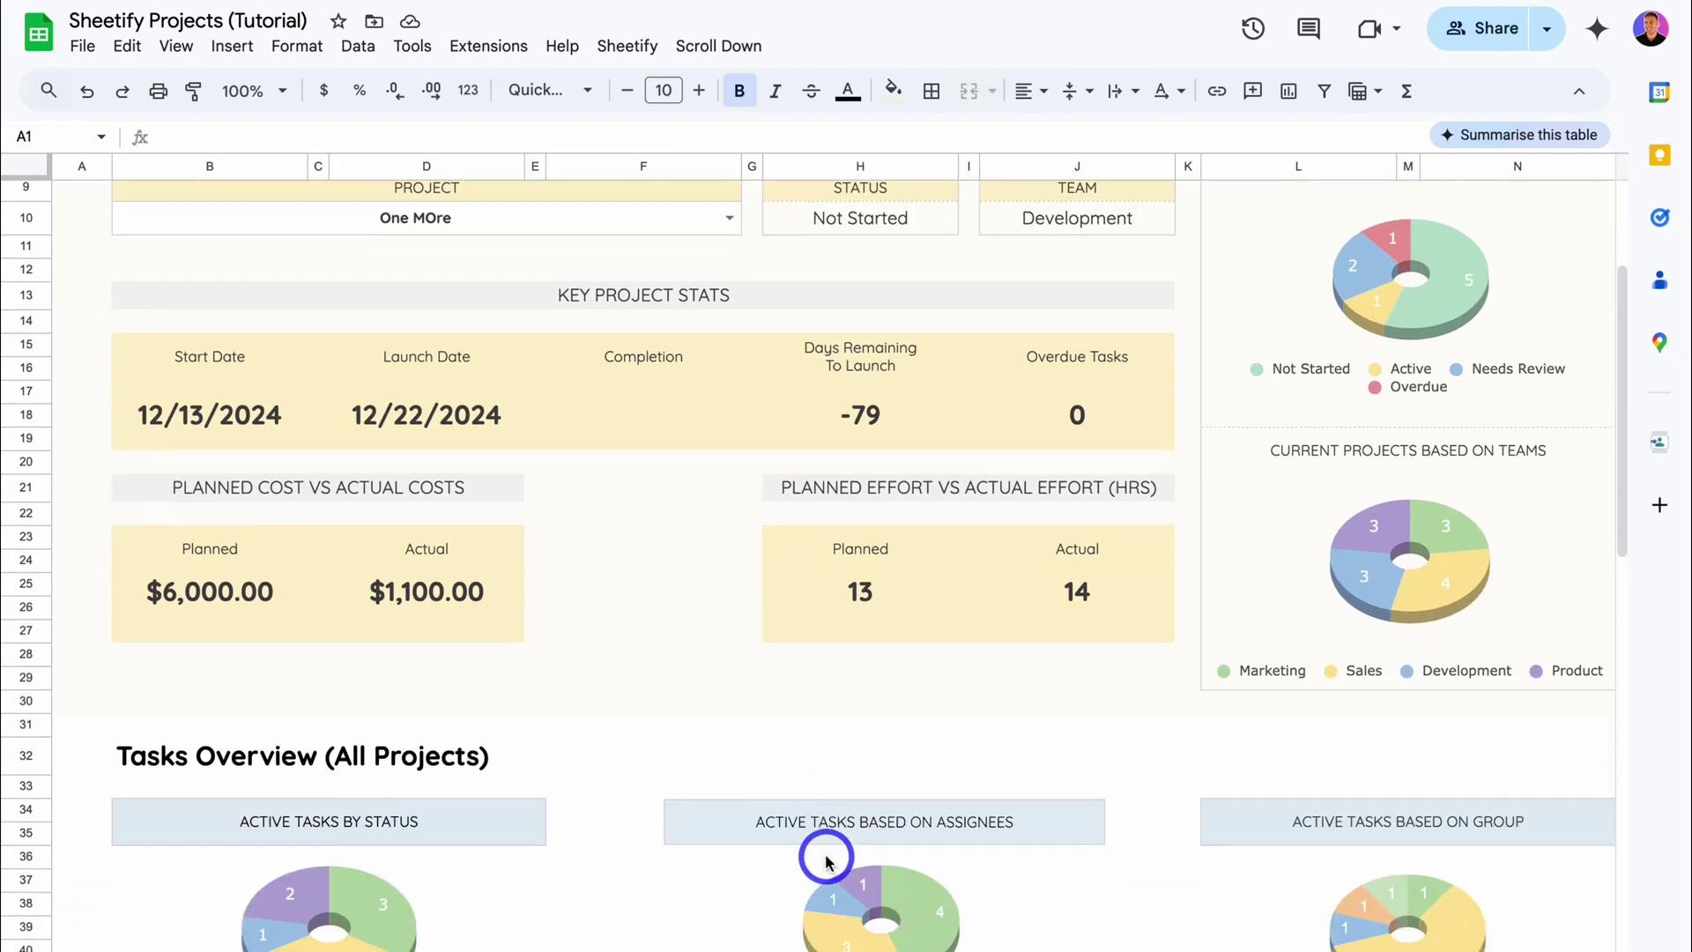
scroll(826, 859, "up", 6)
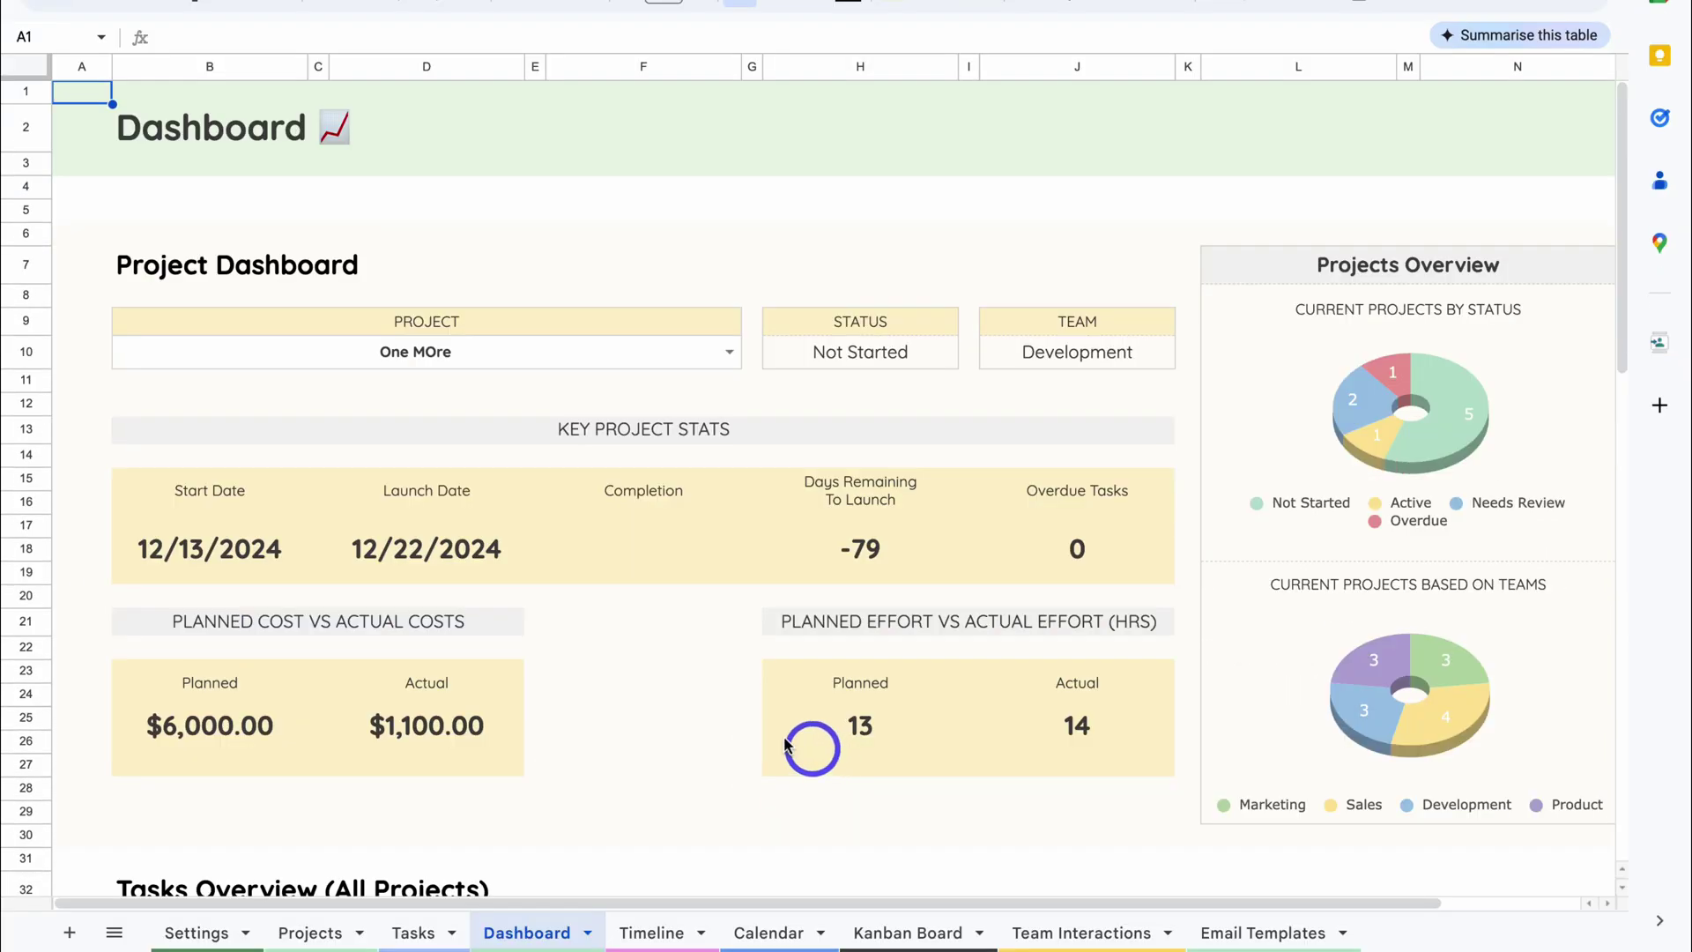
Step: On the Timeline sheet, switch the VIEW dropdown to Weeks, then back to Days
left_click(652, 931)
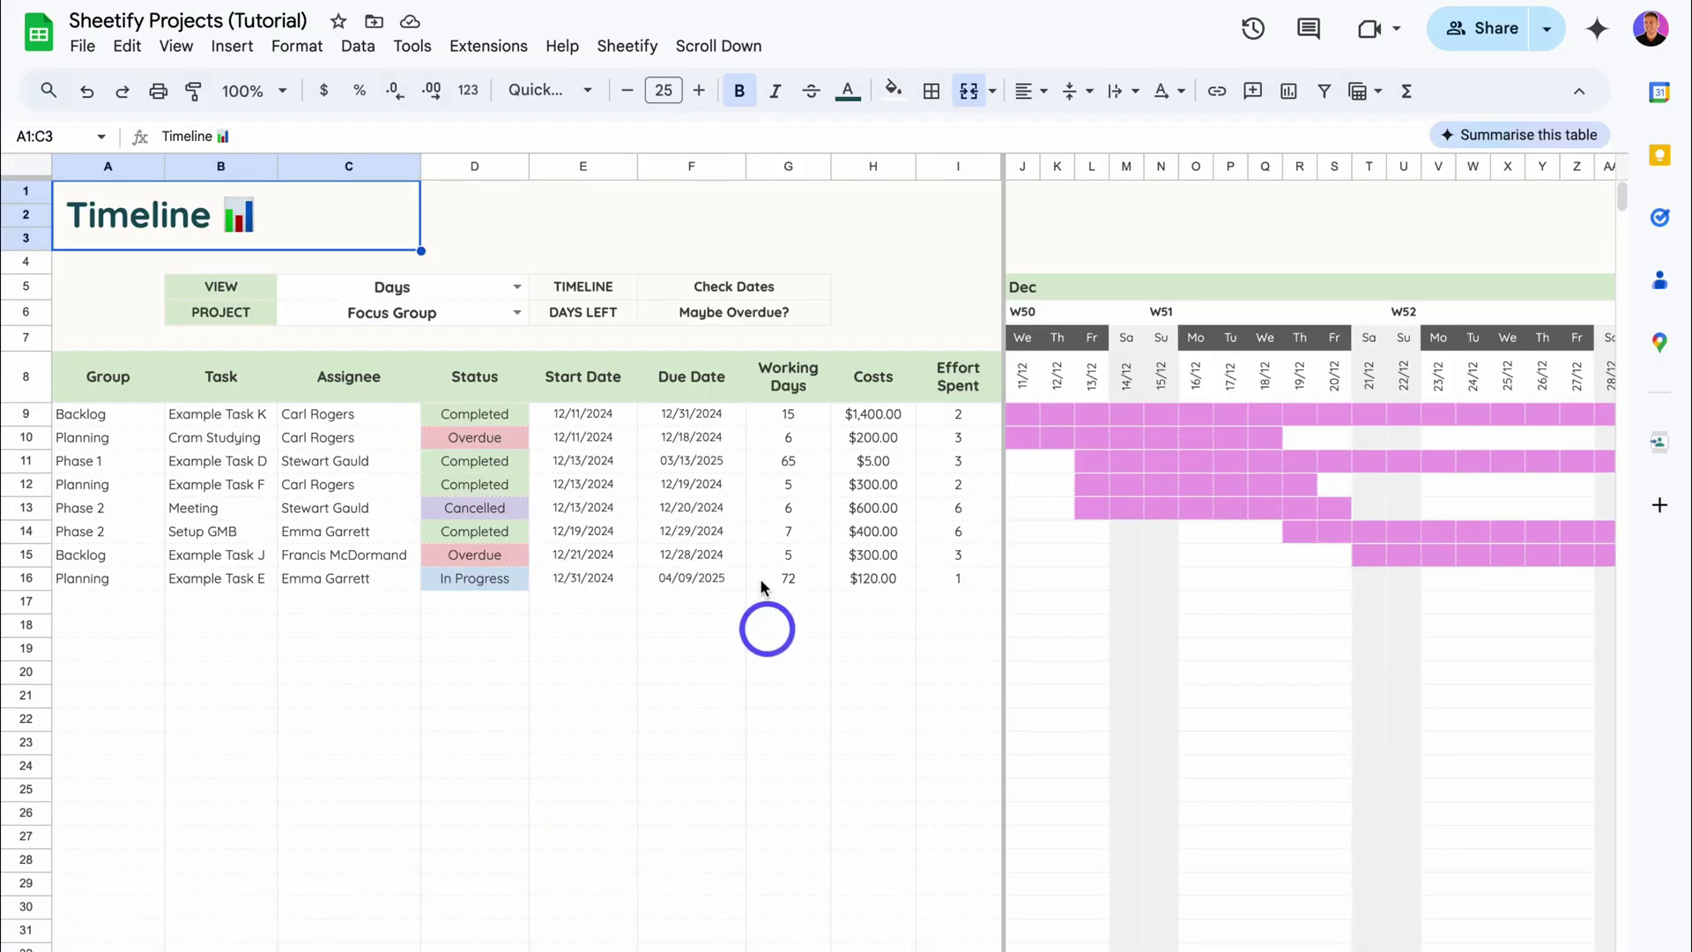
left_click(518, 289)
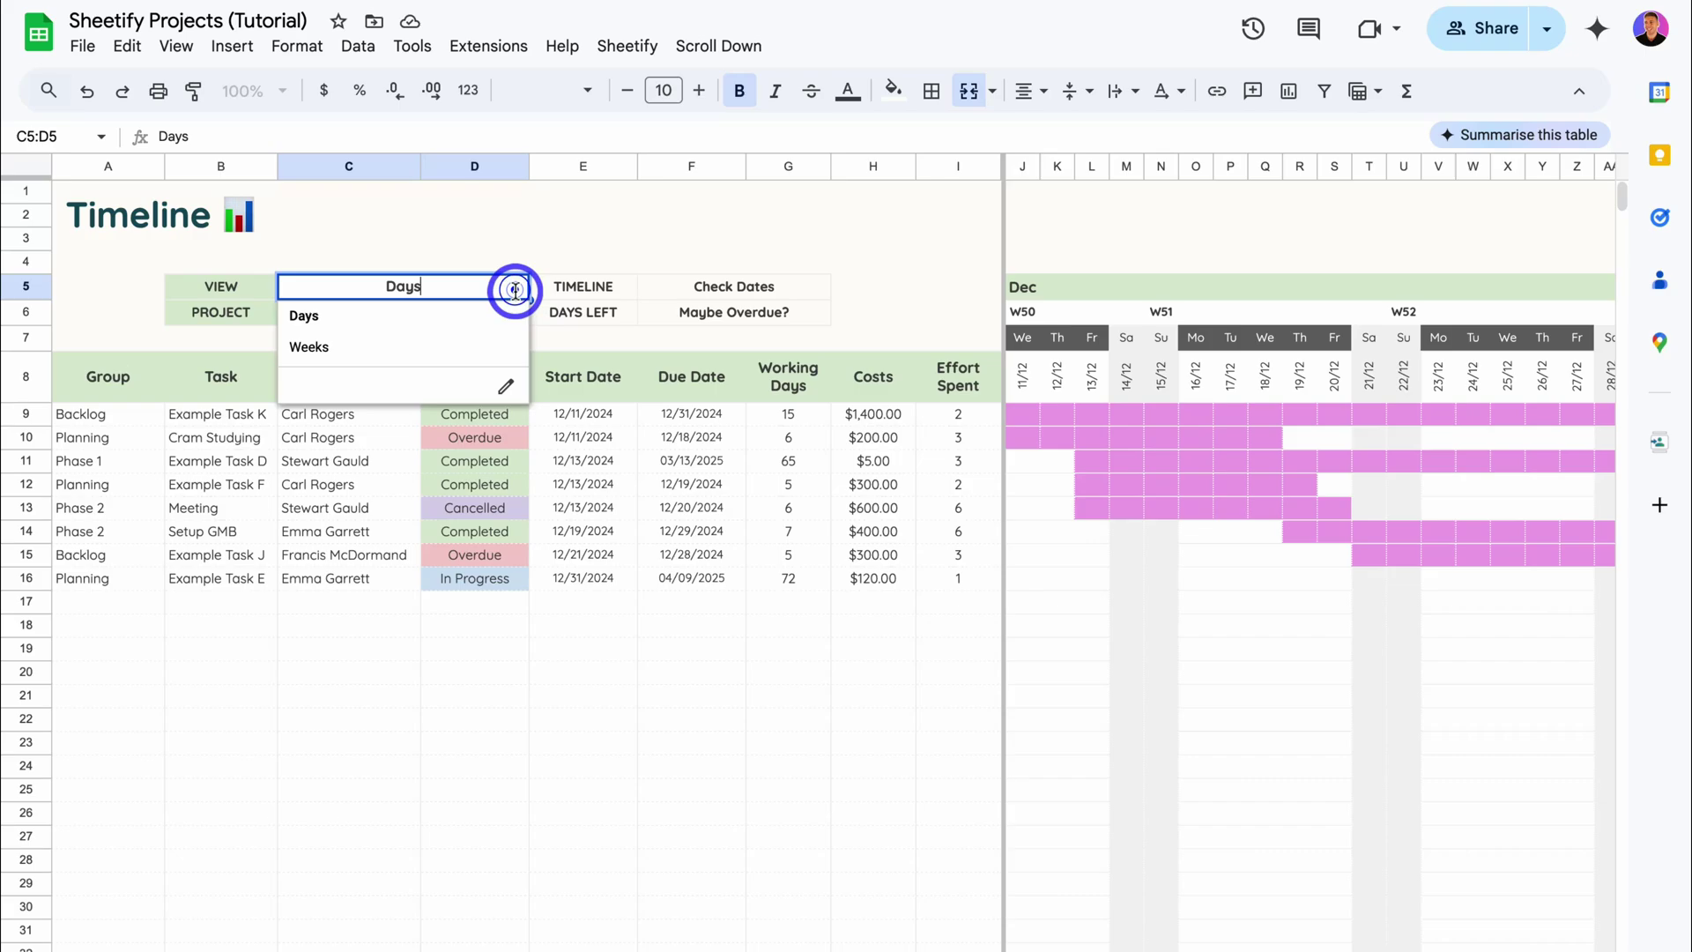
left_click(468, 344)
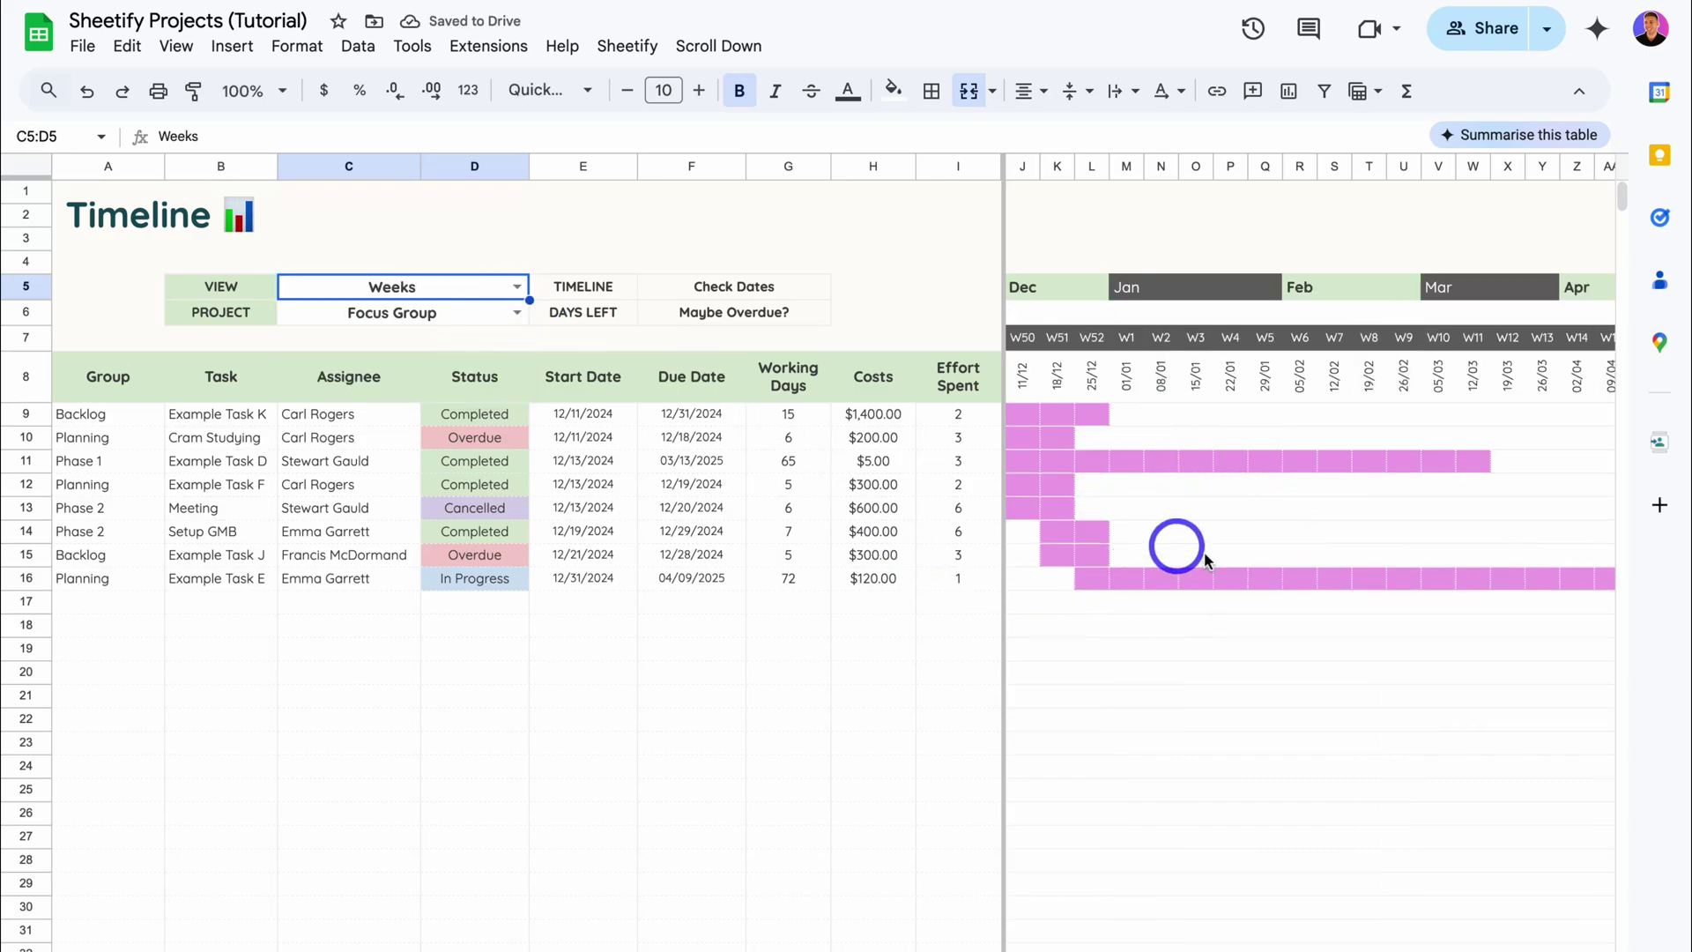
left_click(516, 287)
left_click(488, 326)
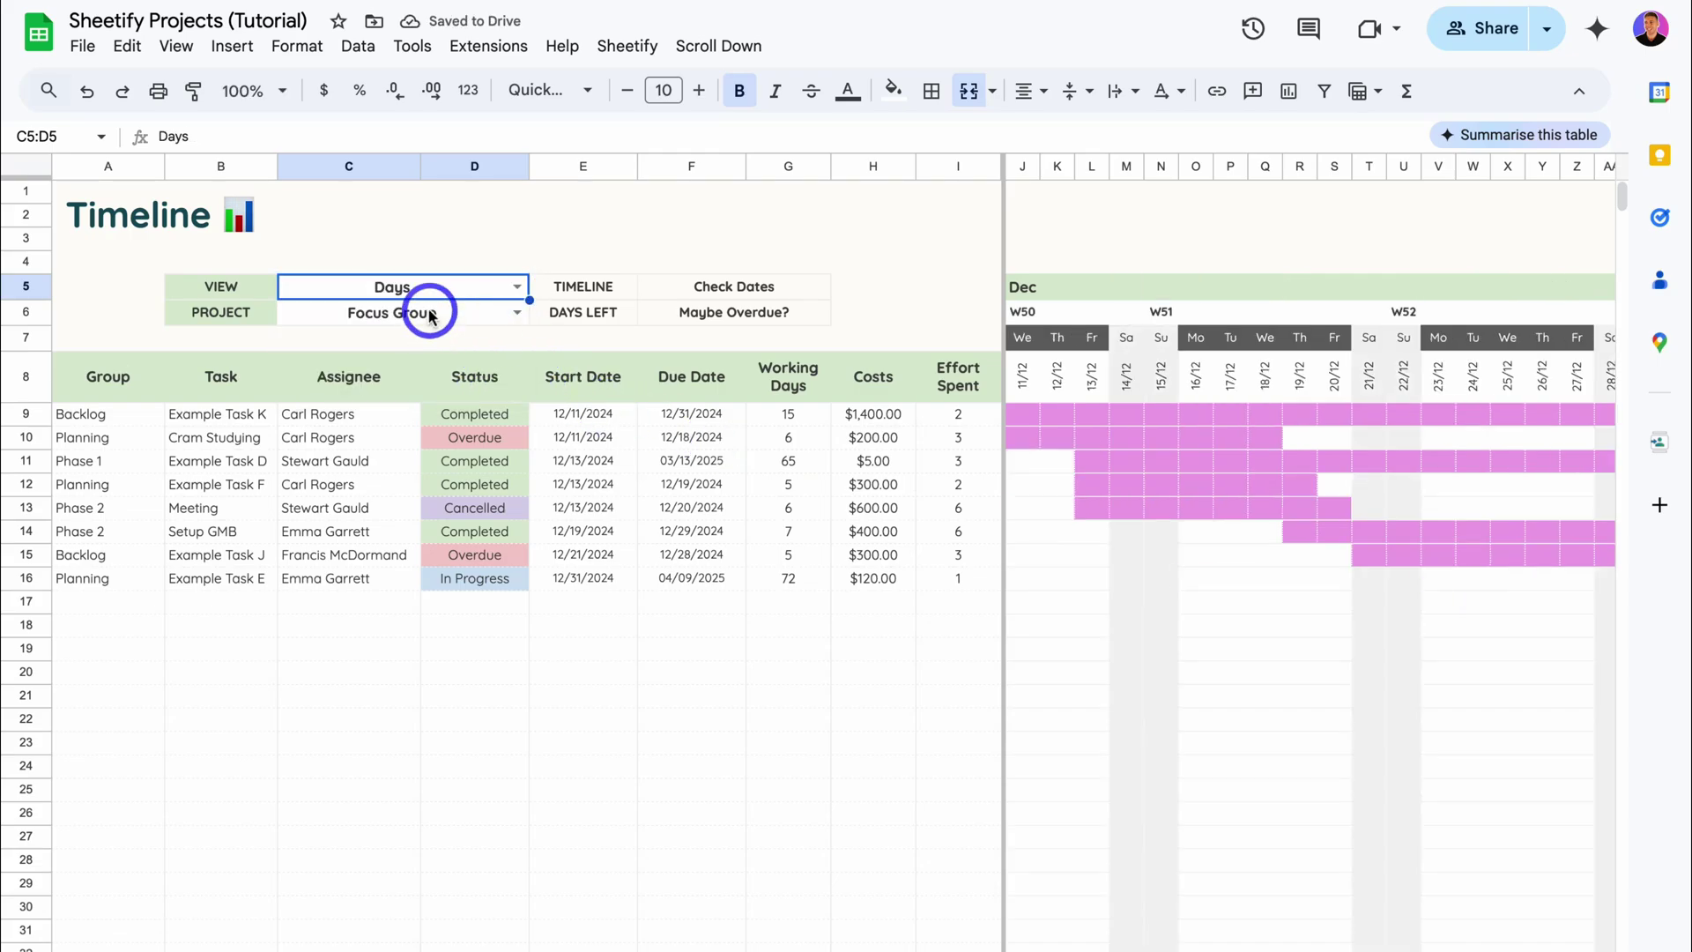
Step: Filter the PROJECT dropdown to Titan & Co, then to Focus Group
left_click(518, 314)
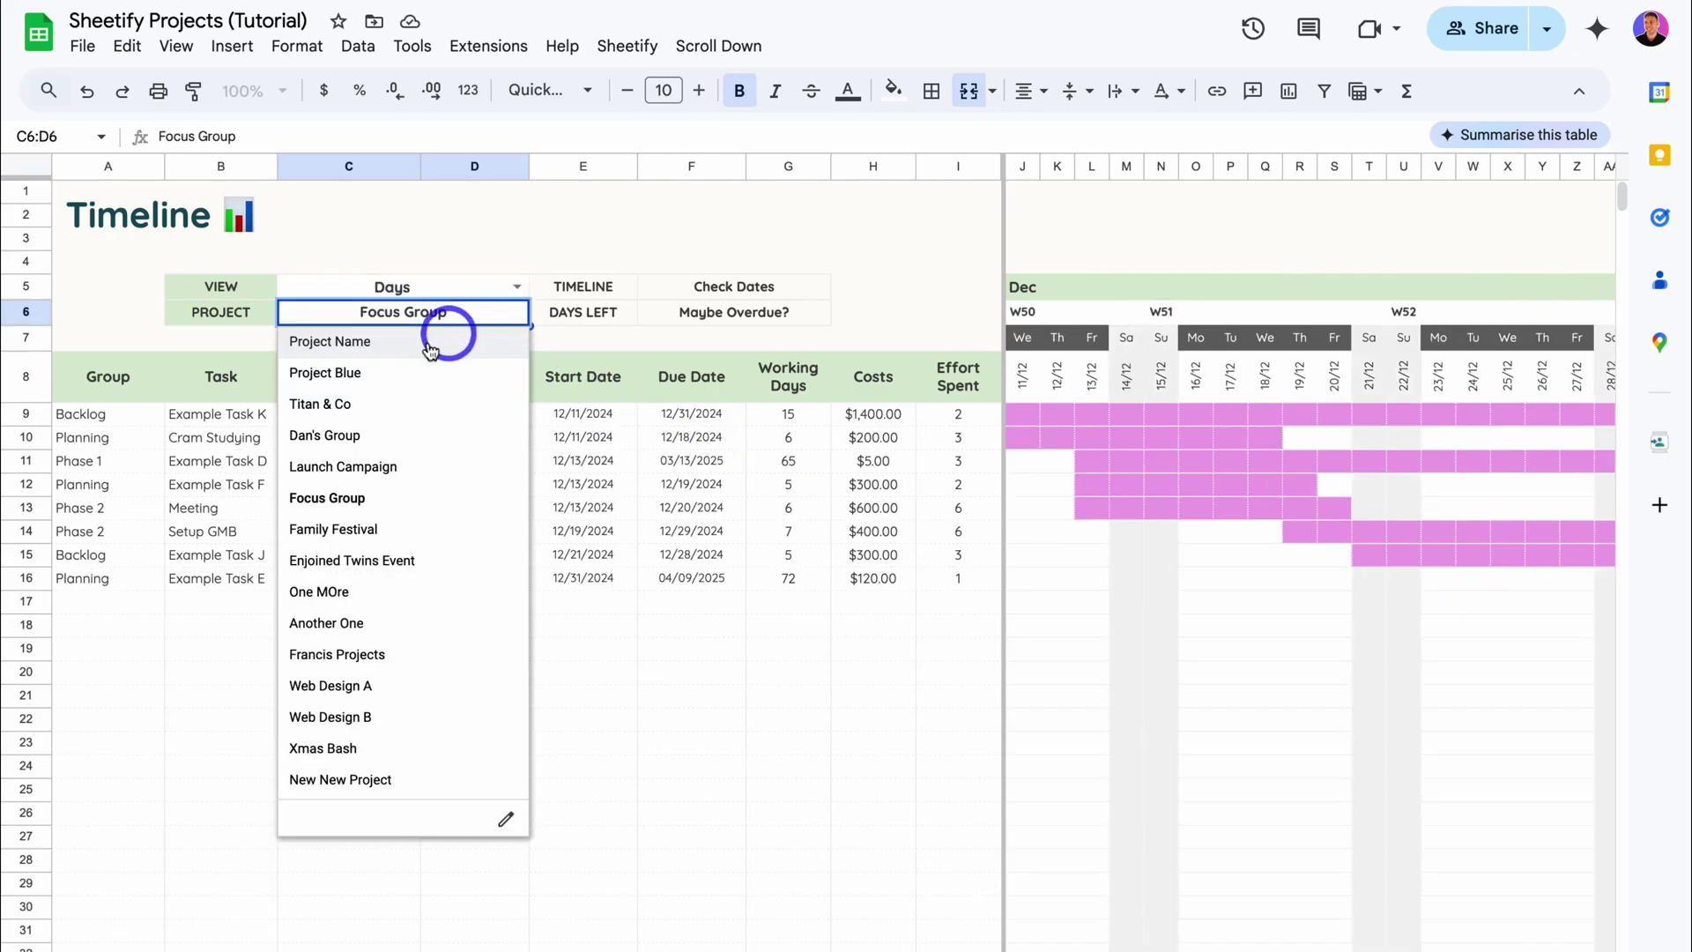
left_click(385, 406)
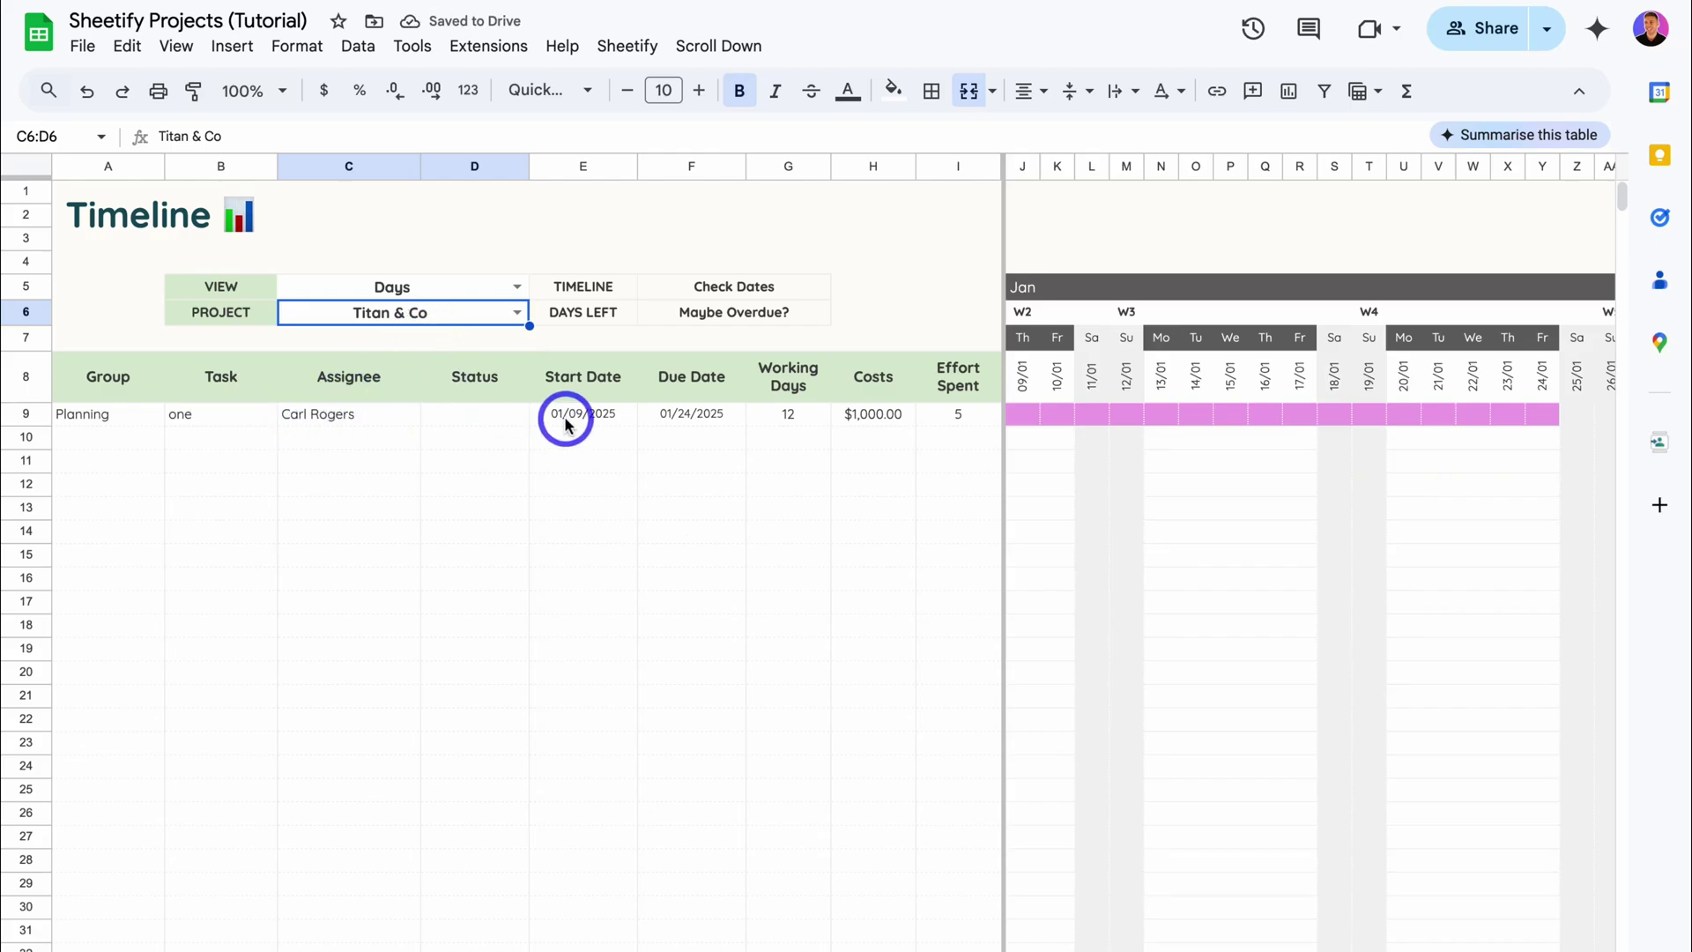
left_click(518, 314)
left_click(434, 497)
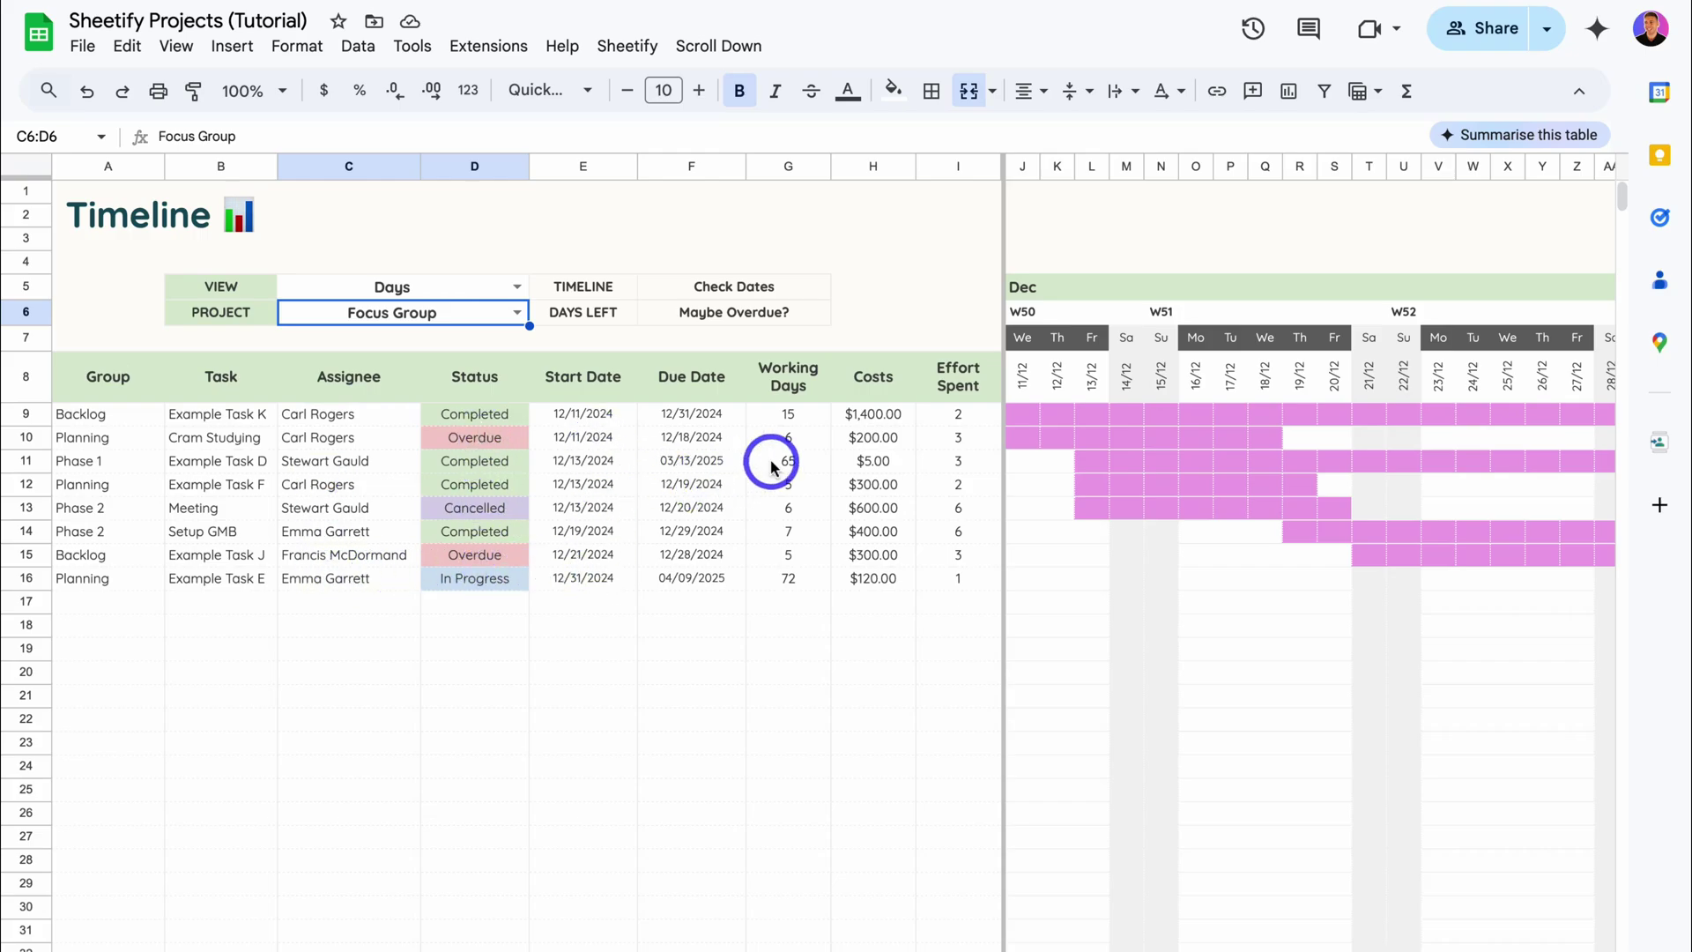
Step: Scroll the Focus Group Gantt chart right to see later task bars like Setup GMB
scroll(783, 537, "right", 2)
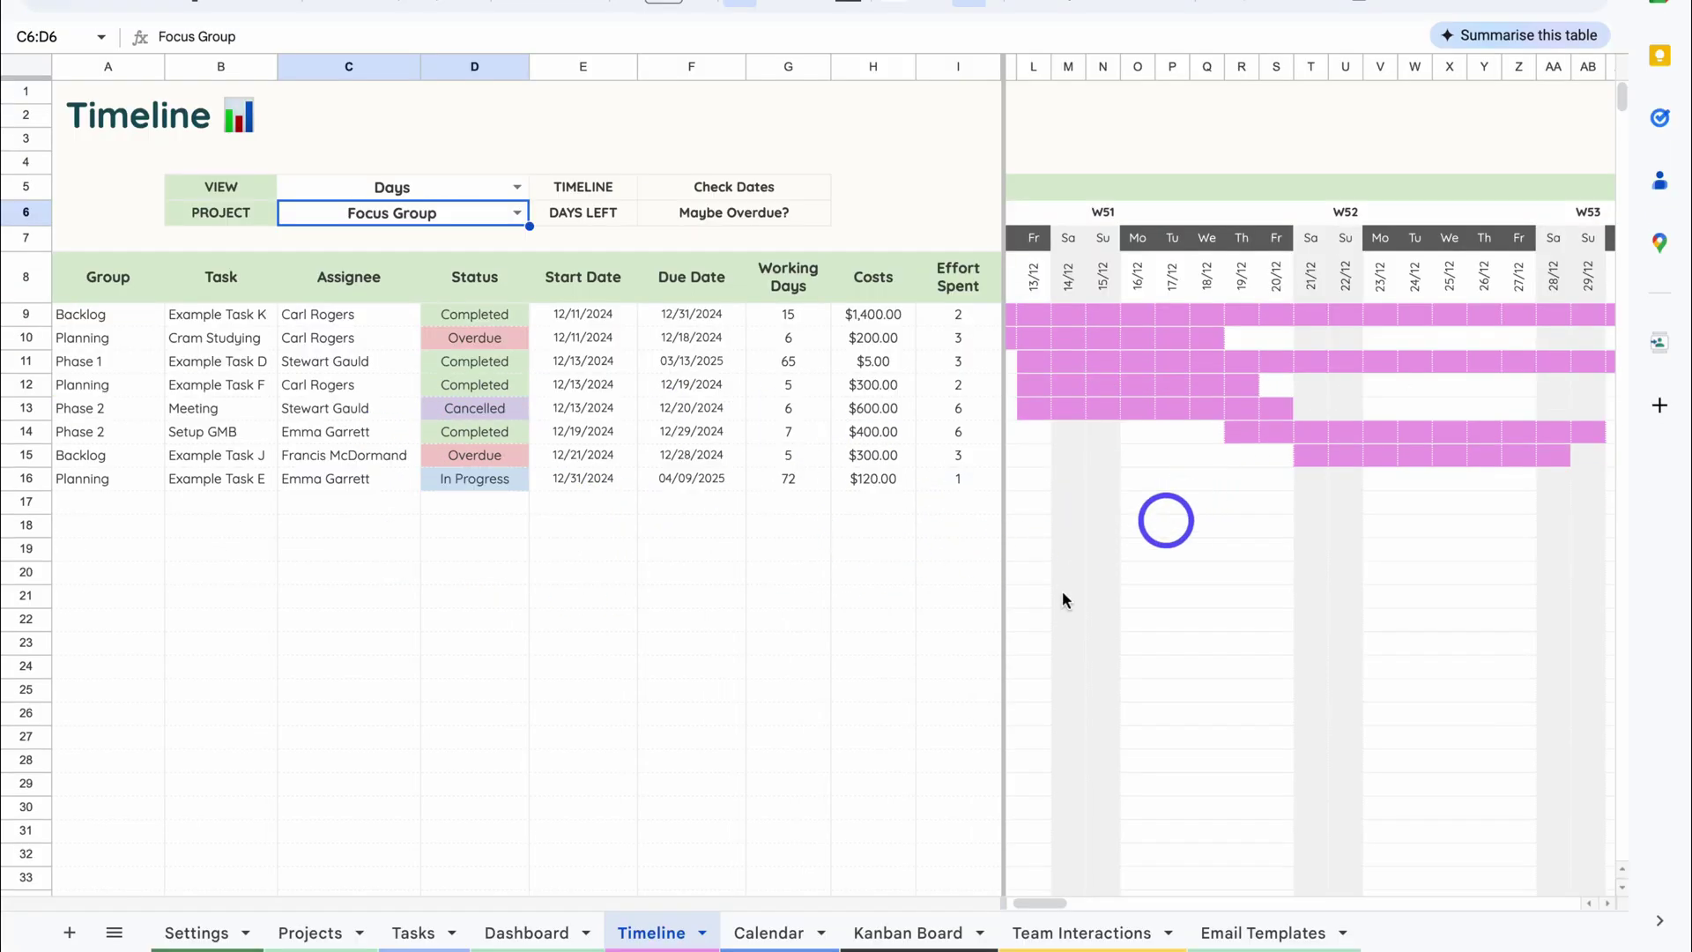
Step: Check the Tasks list, scrolling down a few rows, then return to the Focus Group Timeline
left_click(413, 933)
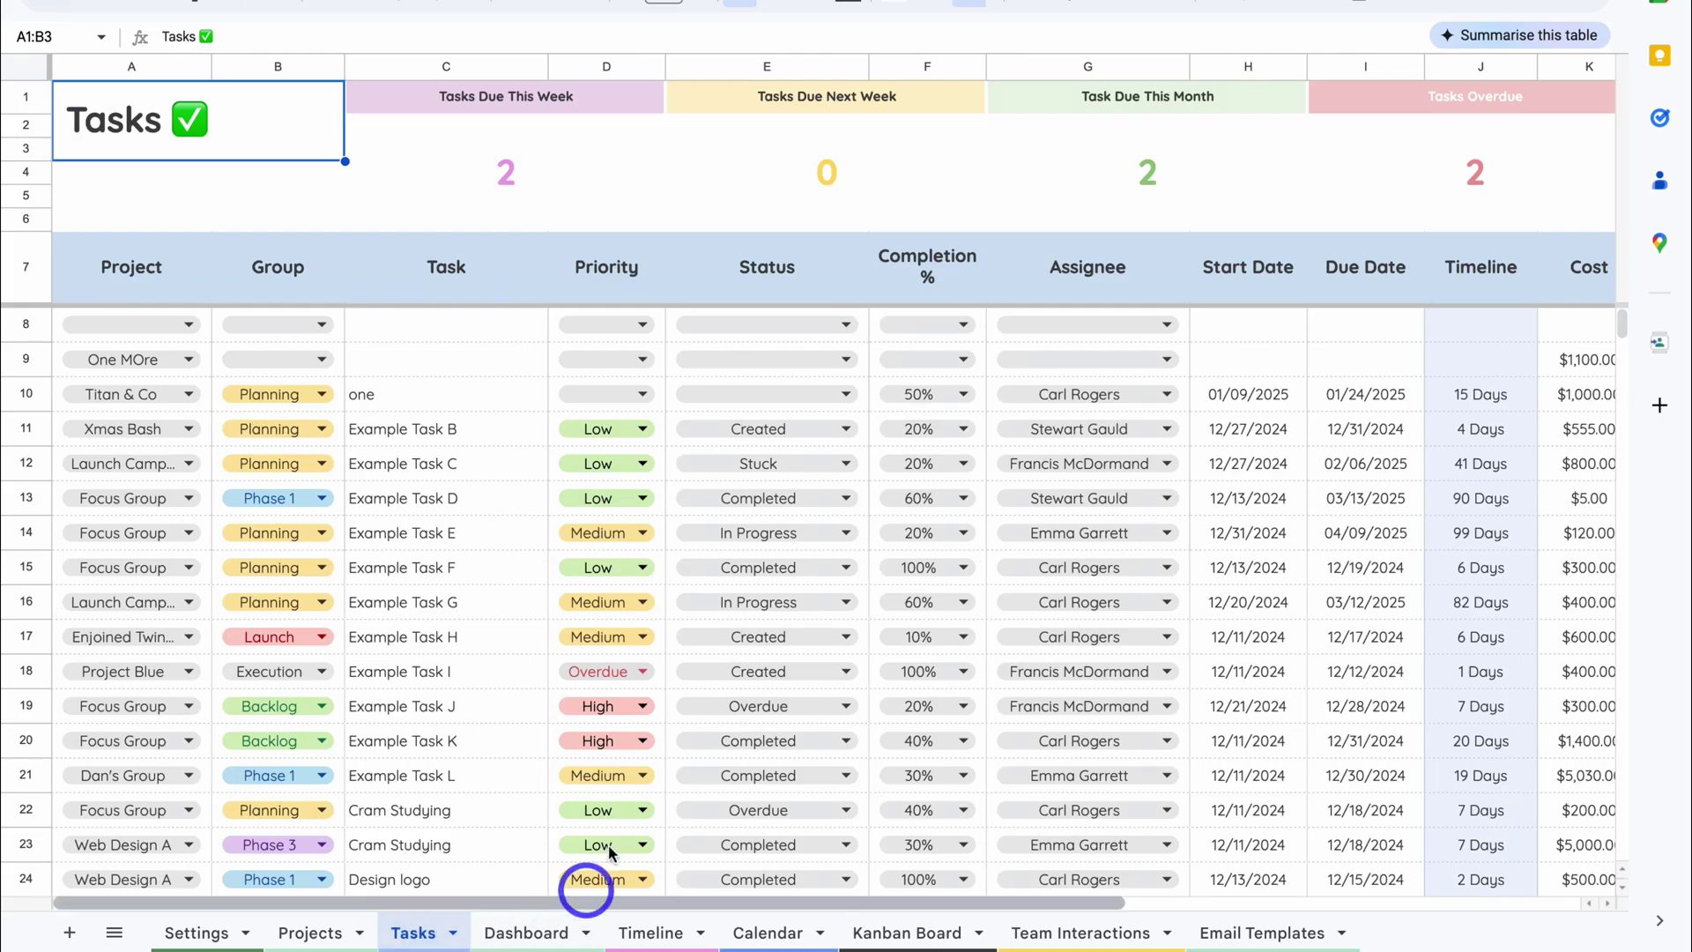
scroll(653, 659, "down", 1)
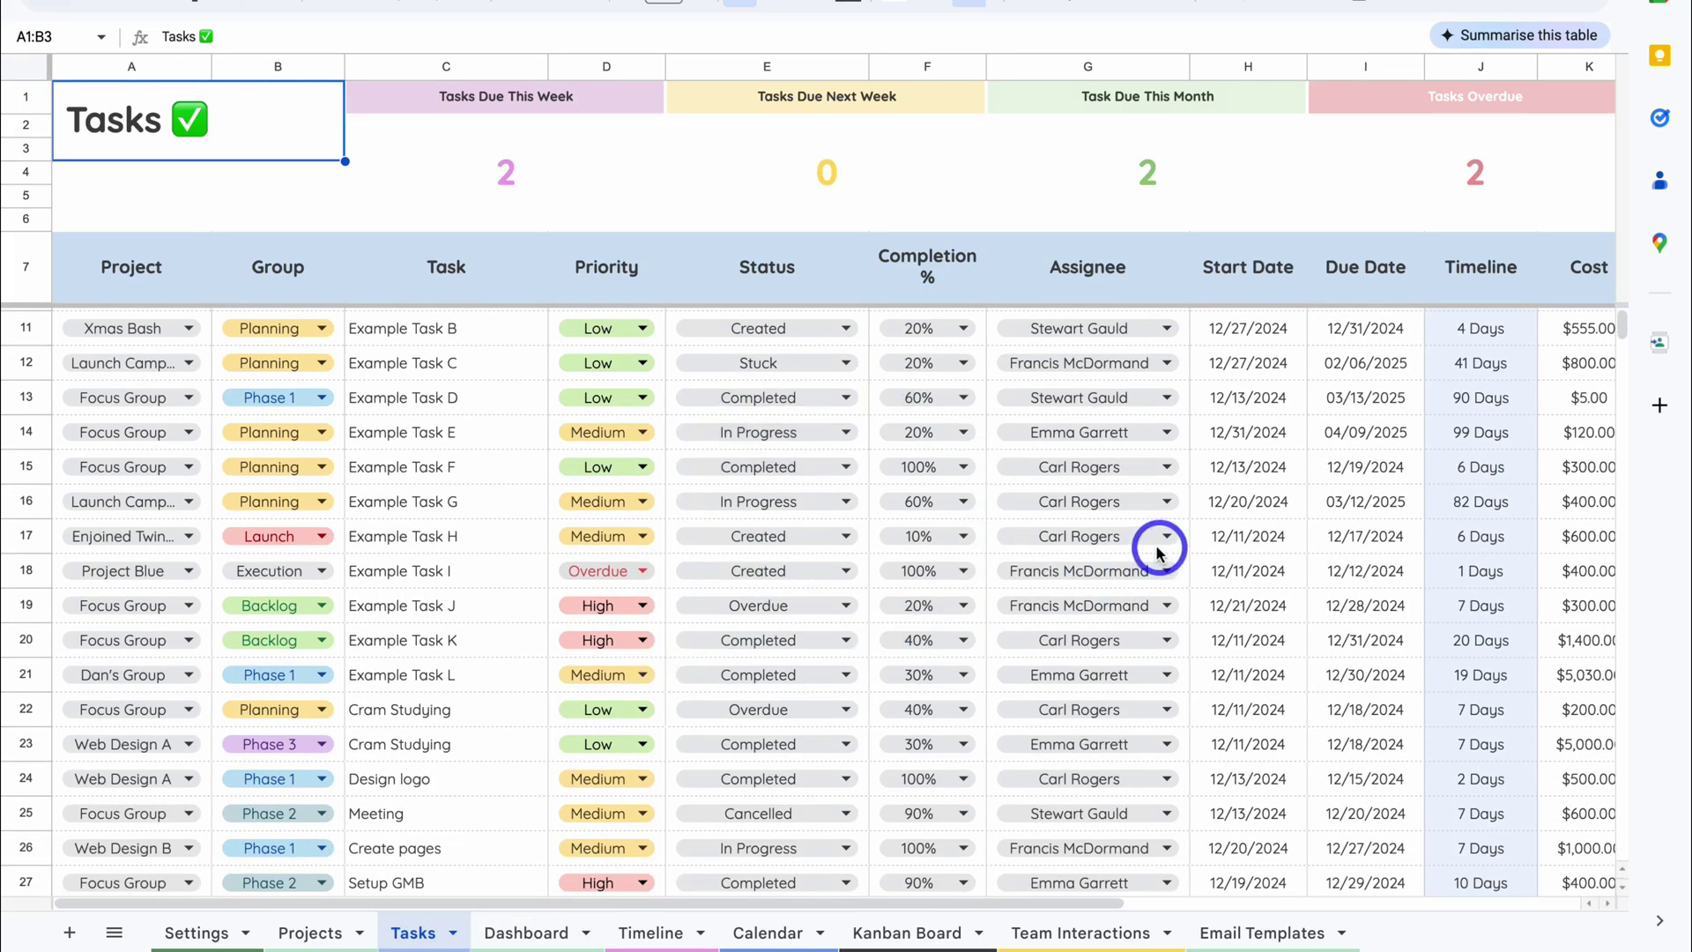
left_click(648, 933)
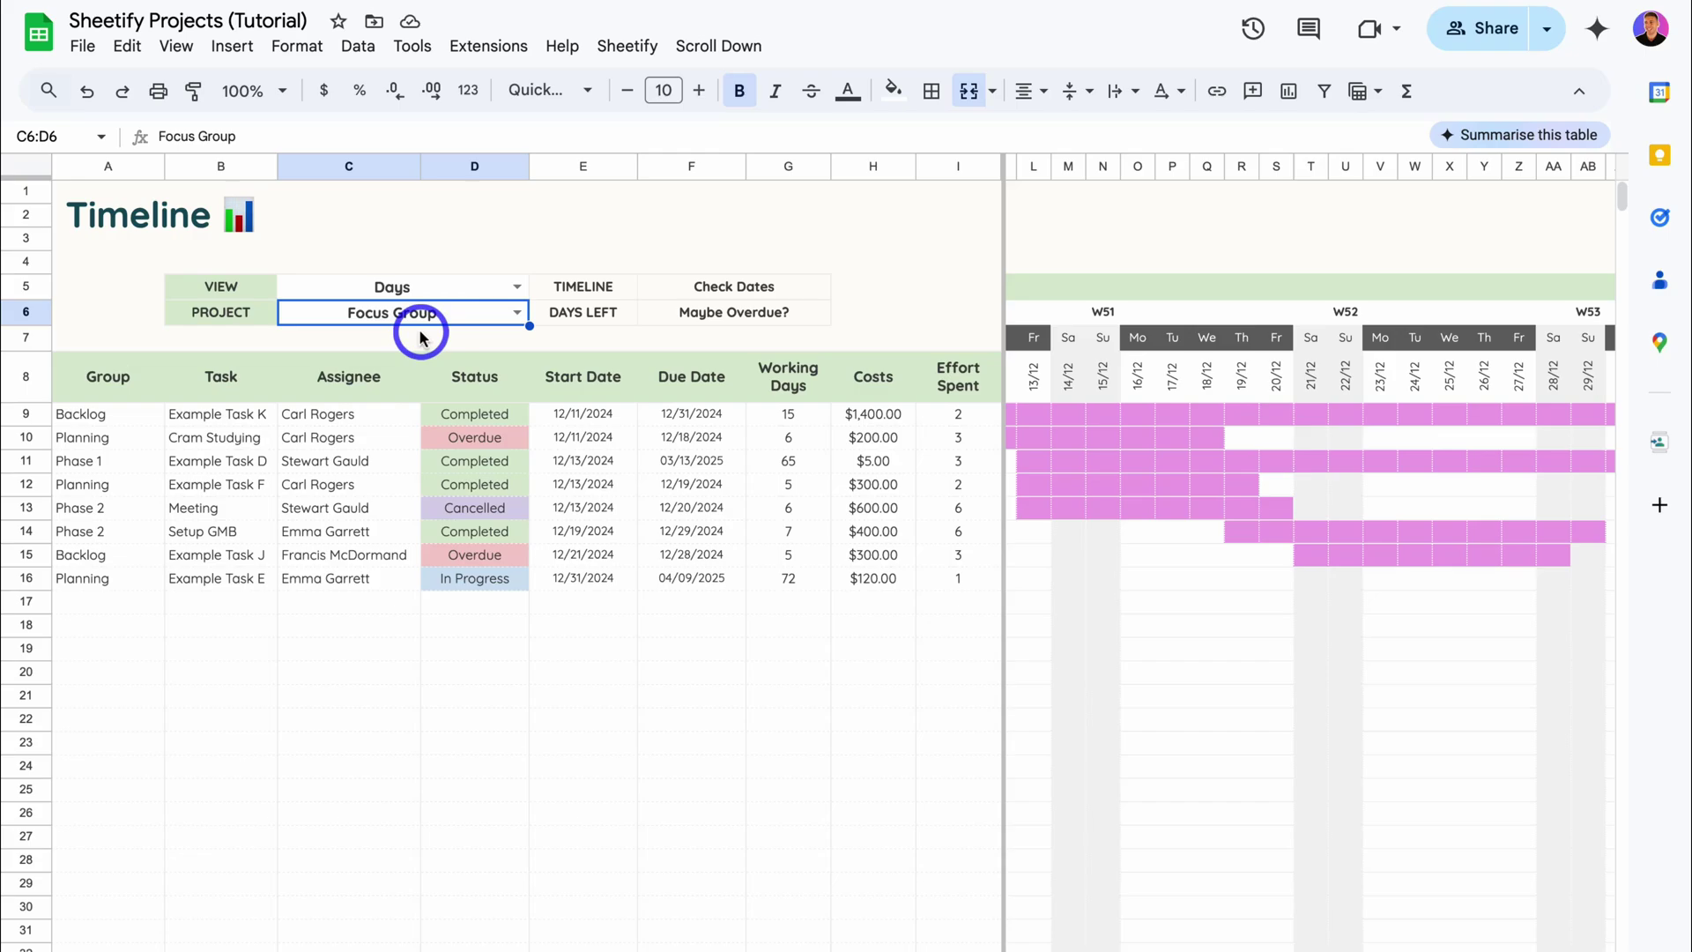
scroll(1212, 551, "left", 2)
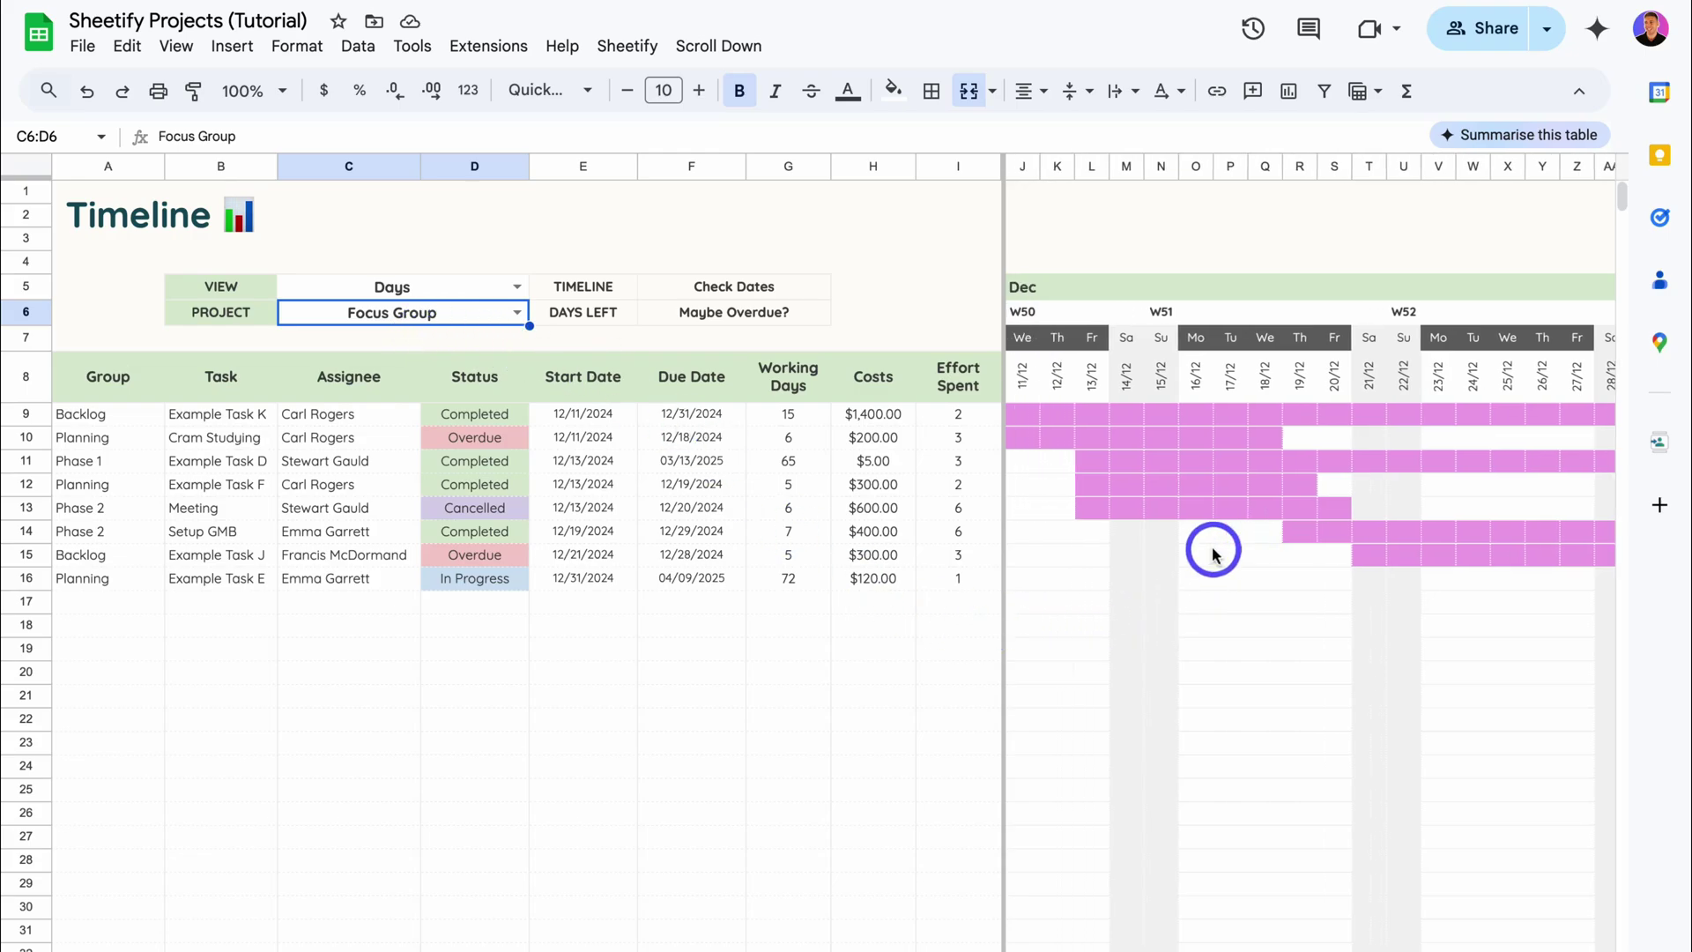
scroll(1212, 549, "right", 5)
scroll(1209, 573, "left", 5)
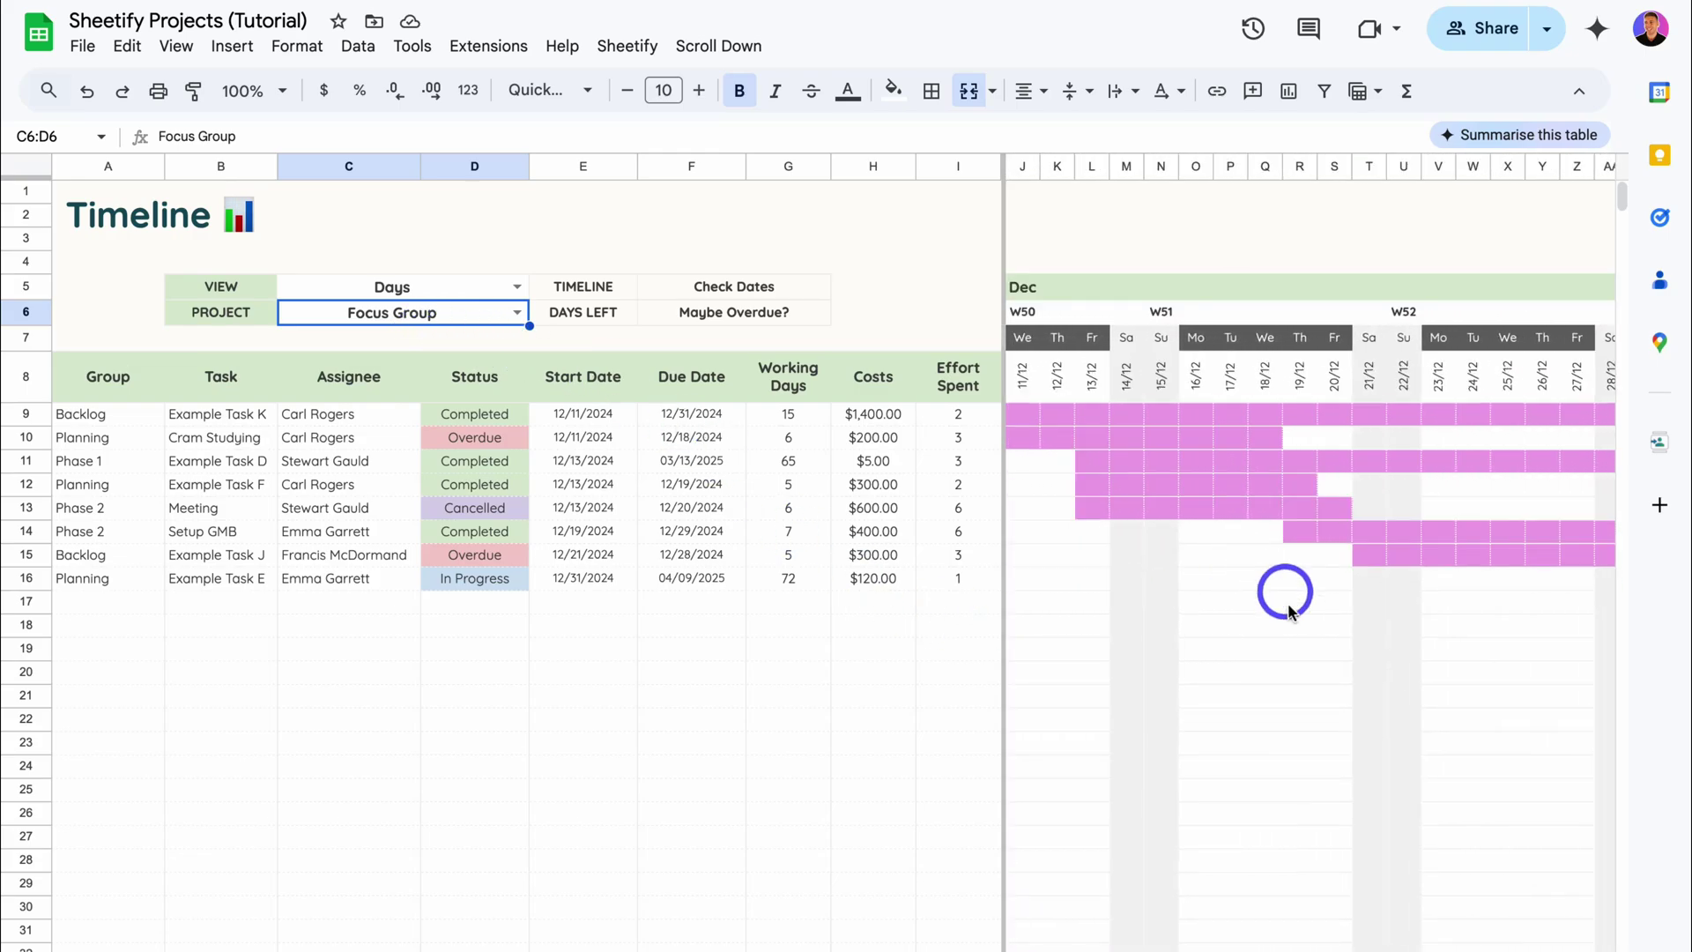